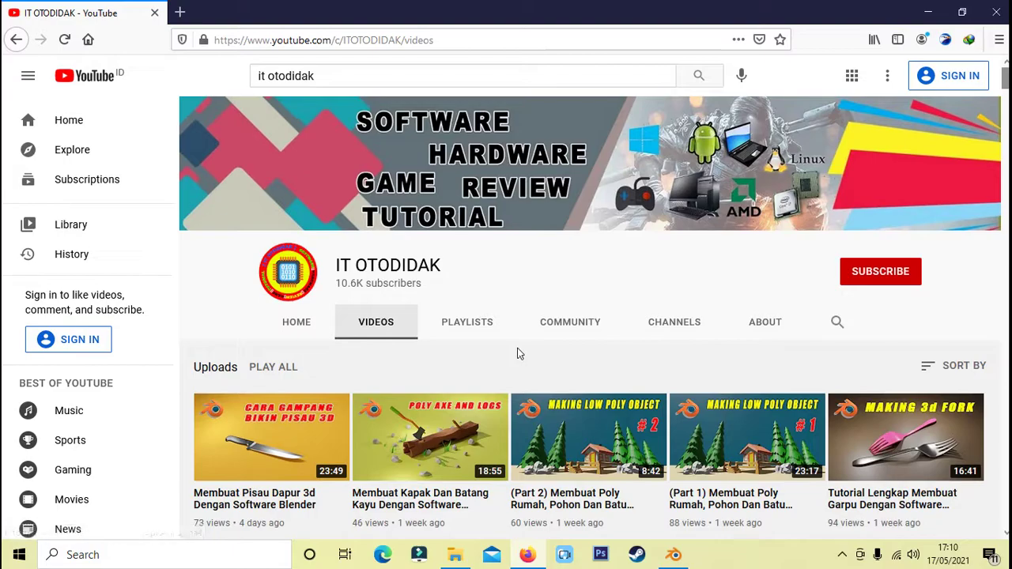
# Scroll down through the open window before switching to Blender.
pyautogui.scroll(-4, 517, 348)
pyautogui.scroll(4, 518, 349)
pyautogui.scroll(-1, 517, 354)
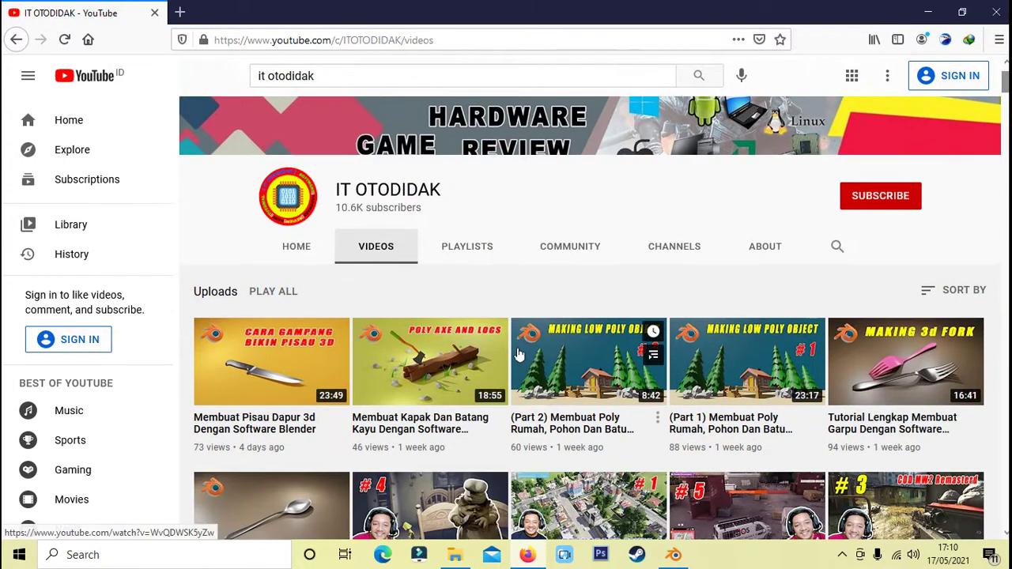
pyautogui.scroll(-2, 517, 354)
pyautogui.scroll(-1, 517, 353)
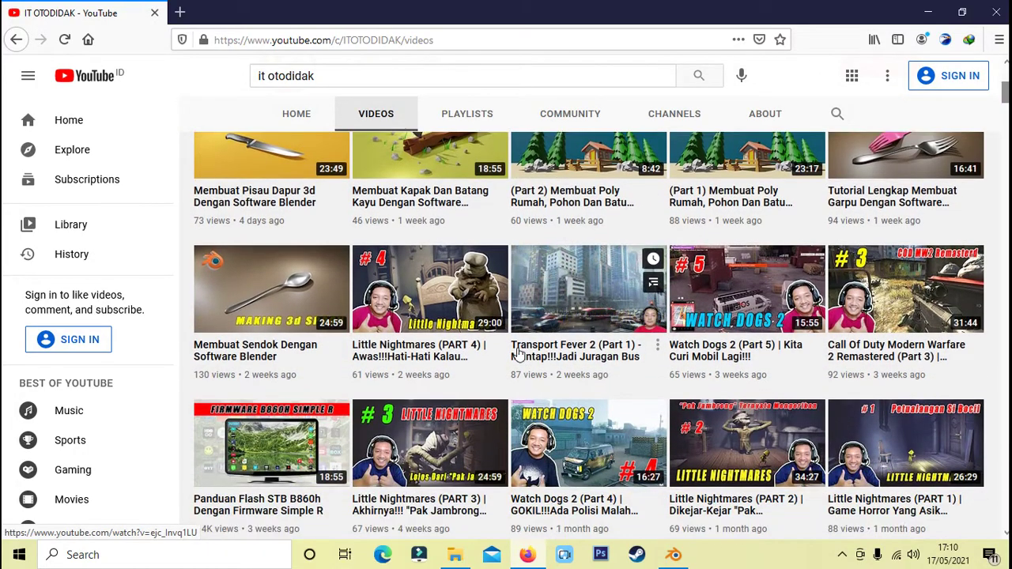
pyautogui.scroll(-2, 517, 353)
pyautogui.scroll(-1, 517, 354)
pyautogui.scroll(-4, 519, 353)
pyautogui.scroll(-1, 519, 354)
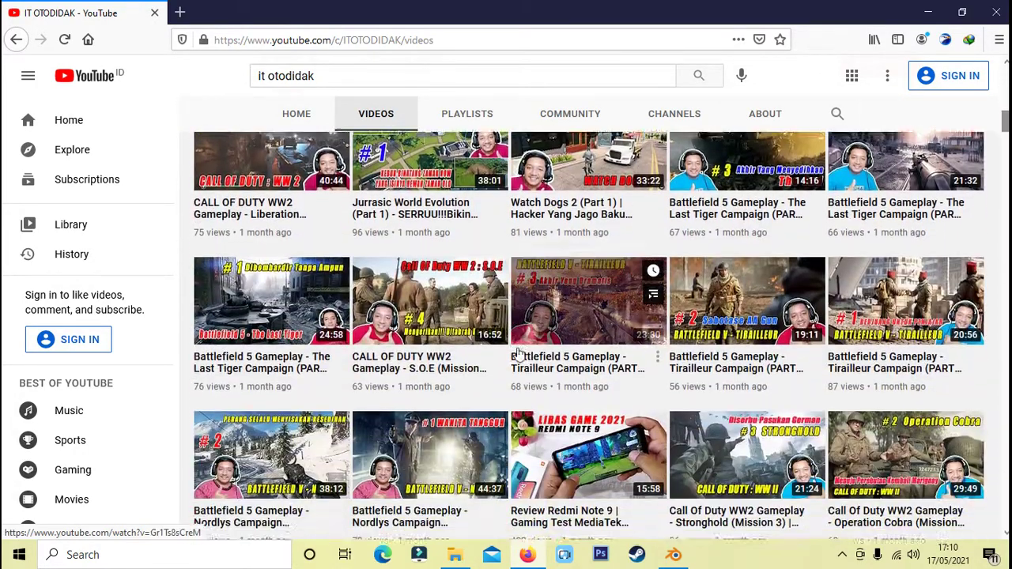
pyautogui.scroll(-2, 519, 354)
pyautogui.scroll(-4, 519, 354)
pyautogui.scroll(-3, 519, 353)
pyautogui.scroll(-2, 519, 354)
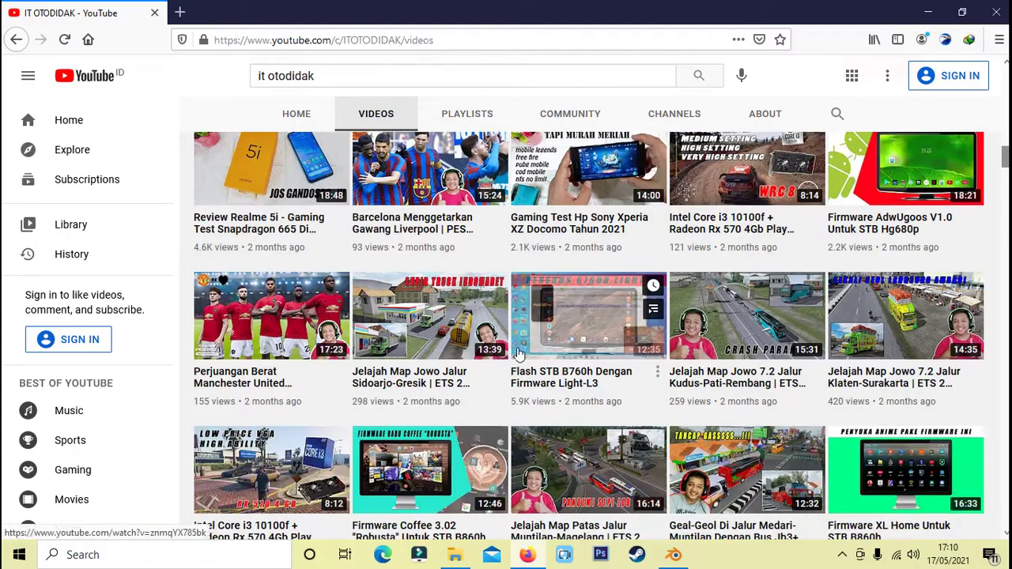
pyautogui.scroll(-4, 519, 354)
pyautogui.scroll(-4, 519, 353)
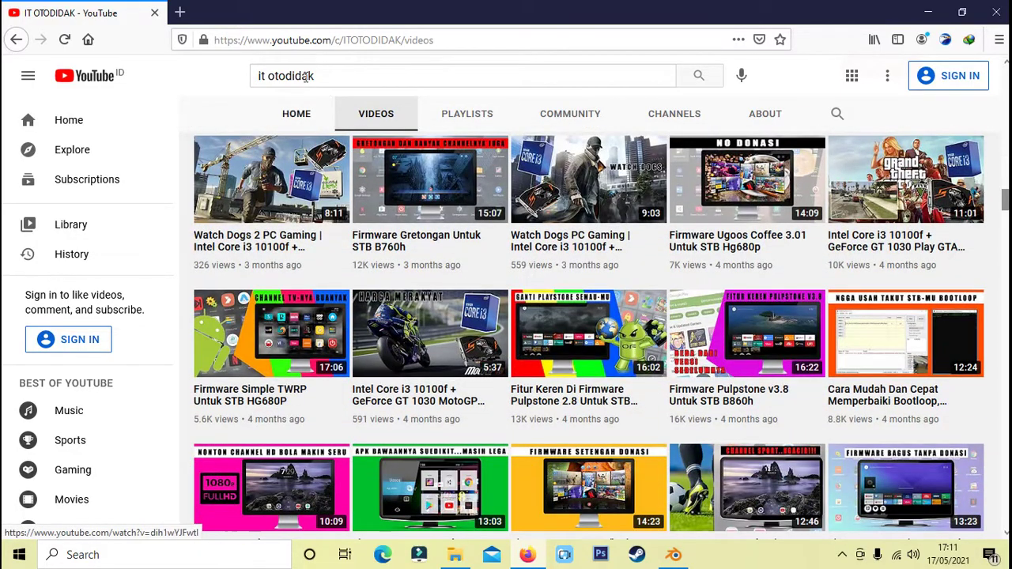
pyautogui.scroll(-2, 506, 303)
pyautogui.scroll(-3, 507, 303)
pyautogui.scroll(-2, 506, 303)
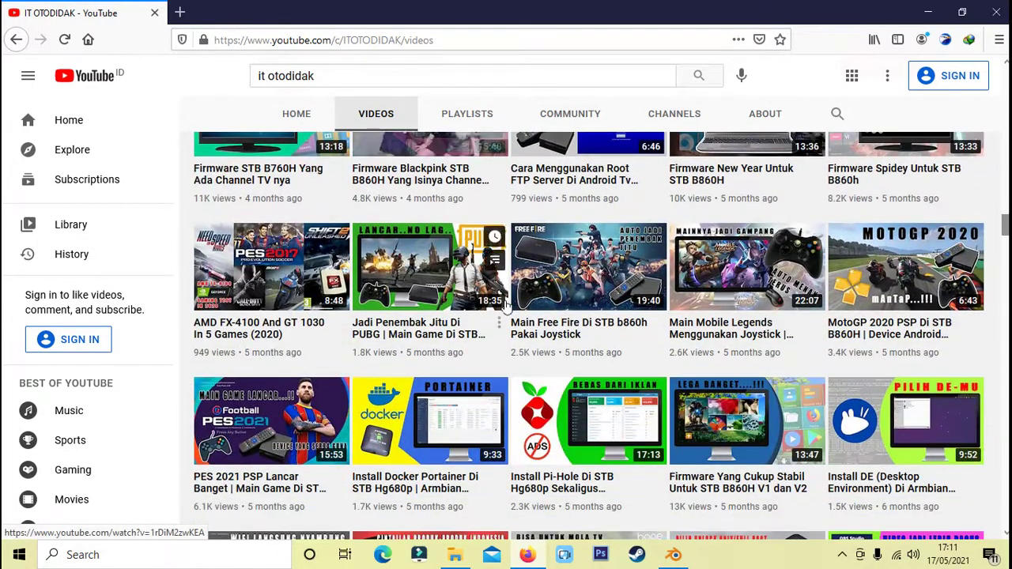
pyautogui.scroll(-3, 506, 303)
pyautogui.scroll(-2, 522, 333)
pyautogui.scroll(-4, 538, 362)
pyautogui.scroll(-1, 537, 368)
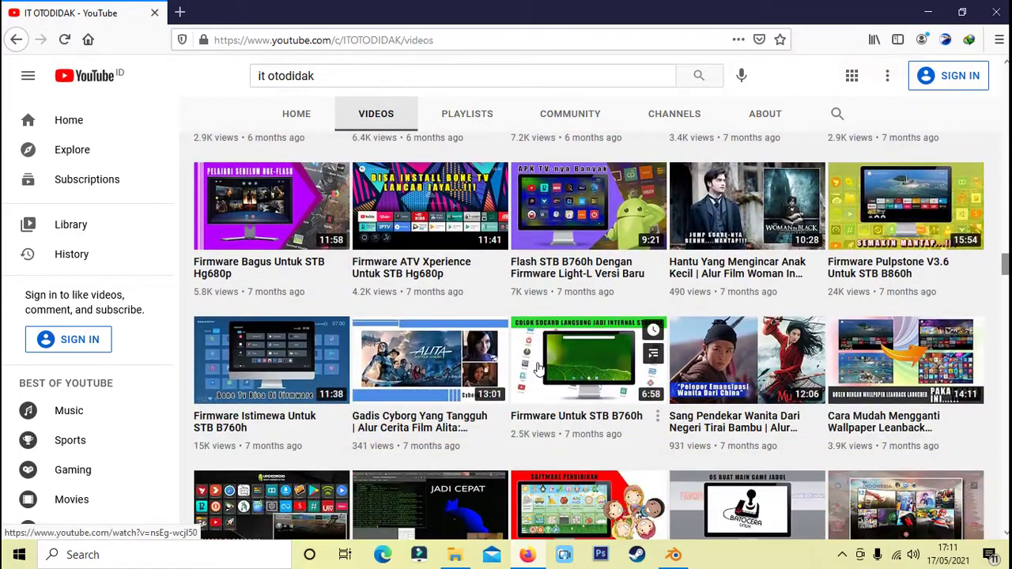
pyautogui.scroll(-3, 537, 369)
pyautogui.scroll(-2, 542, 372)
pyautogui.scroll(-2, 546, 375)
pyautogui.scroll(-4, 551, 380)
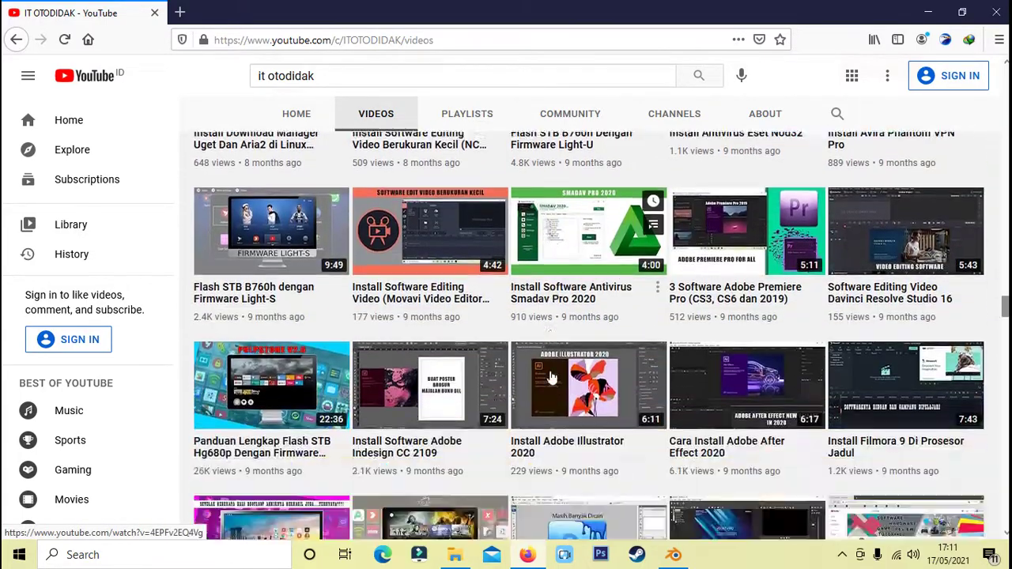
pyautogui.scroll(-2, 602, 395)
pyautogui.scroll(-4, 667, 414)
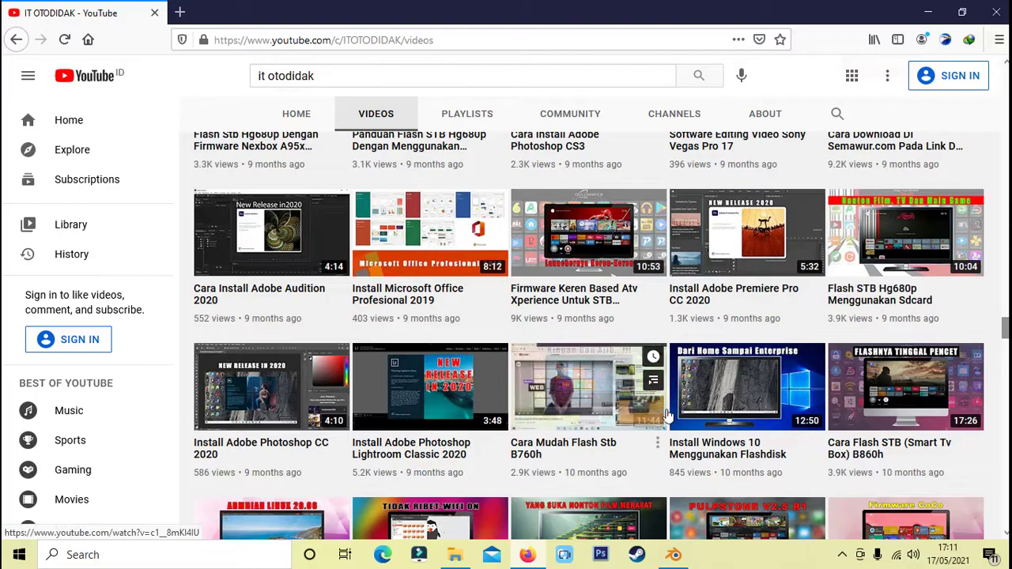
pyautogui.scroll(-4, 667, 414)
pyautogui.scroll(-2, 666, 419)
pyautogui.scroll(-4, 668, 431)
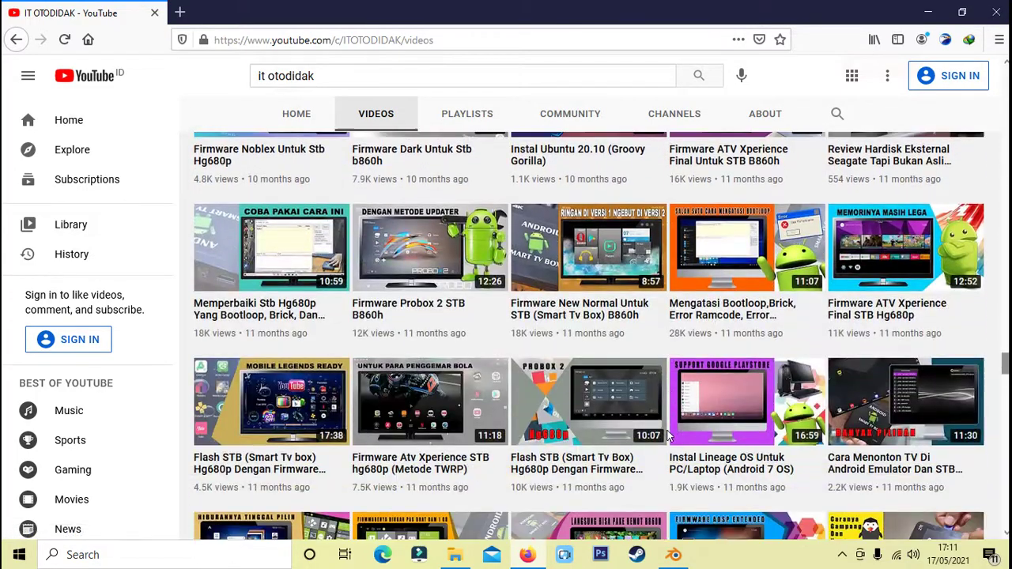
pyautogui.scroll(-4, 667, 434)
pyautogui.scroll(-3, 671, 466)
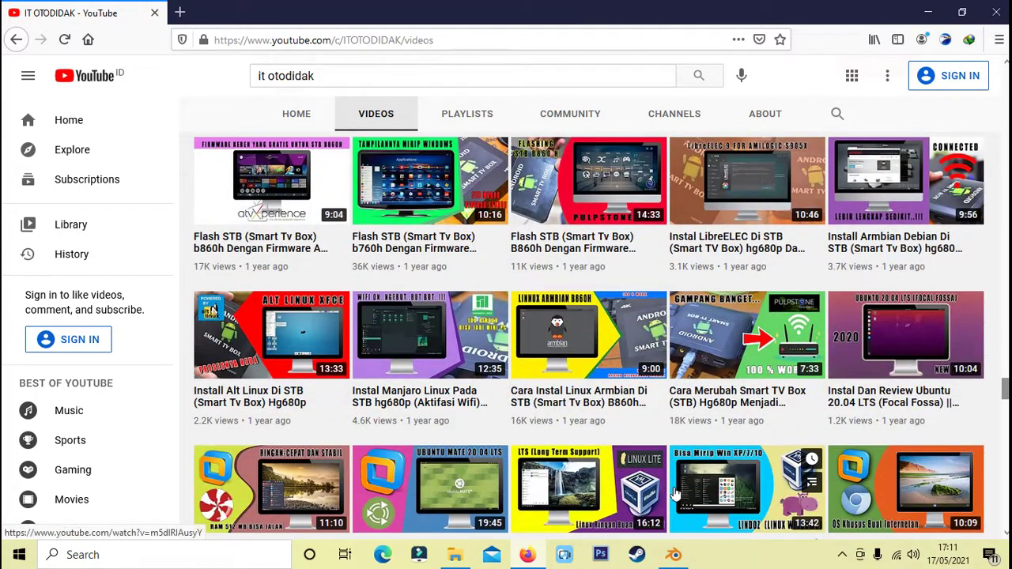
pyautogui.scroll(-3, 675, 496)
# Orbit around the finished eyeglasses scene to inspect it from several sides.
pyautogui.click(673, 555)
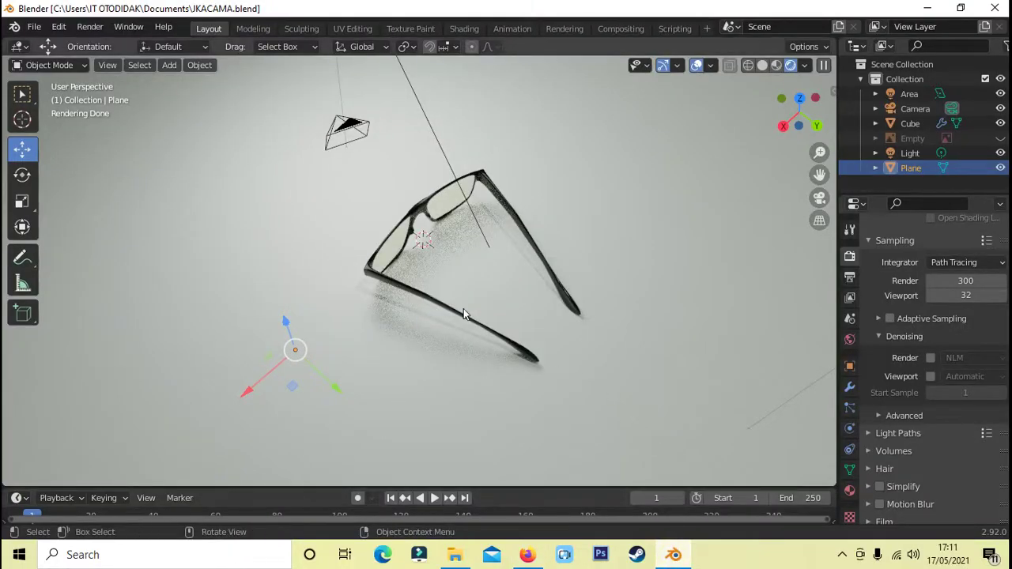
pyautogui.moveTo(477, 305)
pyautogui.mouseDown(button='middle')
pyautogui.moveTo(342, 250)
pyautogui.moveTo(291, 241)
pyautogui.moveTo(267, 258)
pyautogui.moveTo(376, 291)
pyautogui.moveTo(364, 294)
pyautogui.moveTo(458, 269)
pyautogui.mouseUp(button='middle')
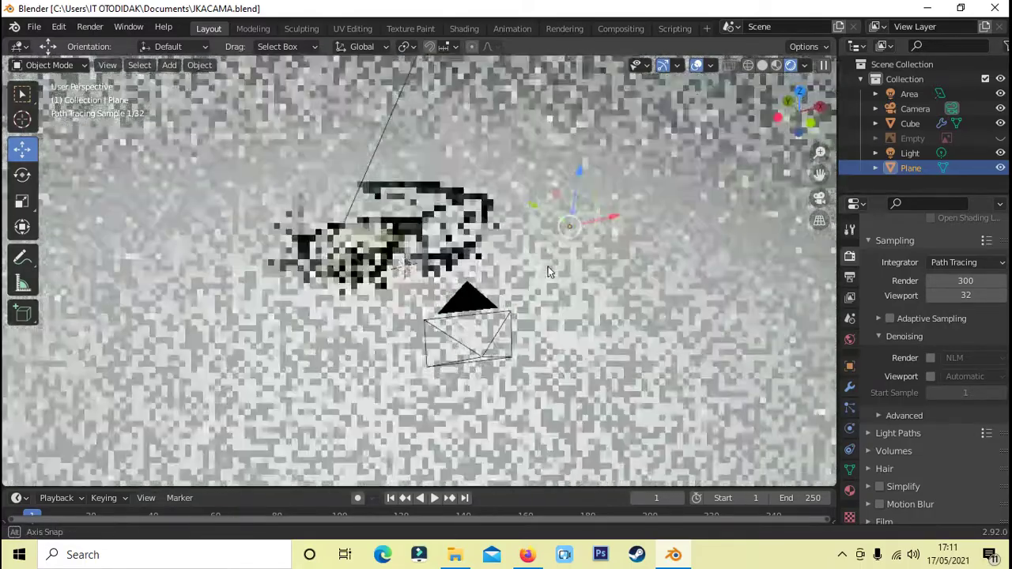
pyautogui.moveTo(458, 268); pyautogui.dragTo(548, 267, button='middle')
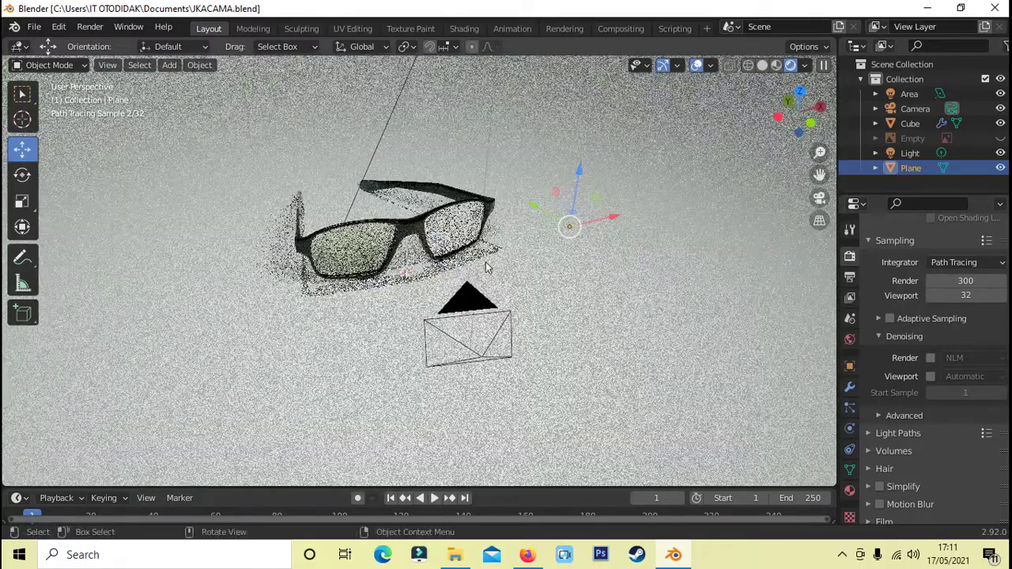
pyautogui.moveTo(359, 289); pyautogui.dragTo(404, 298, button='middle')
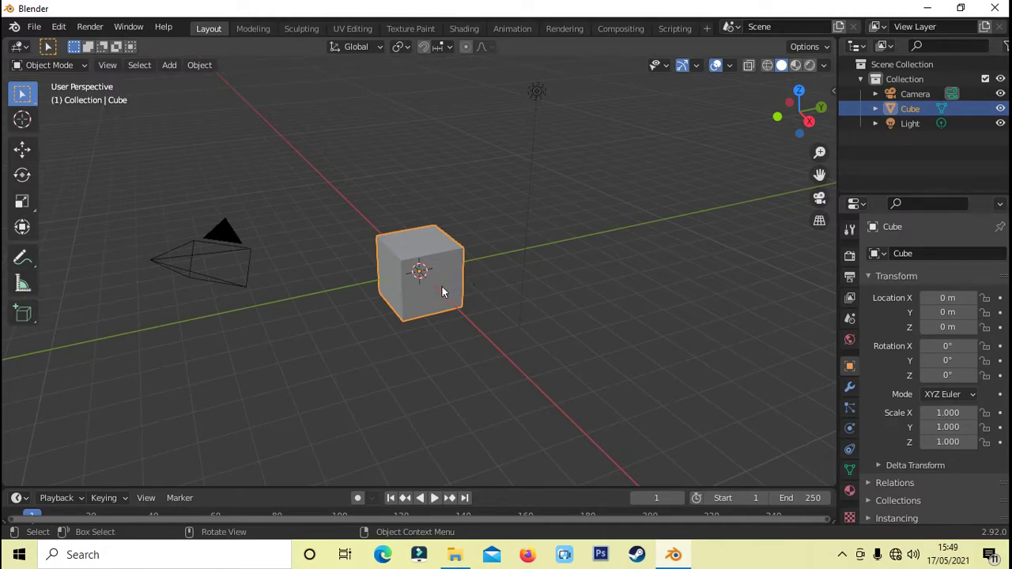
# Delete the default cube and switch to top view.
pyautogui.press('Delete')
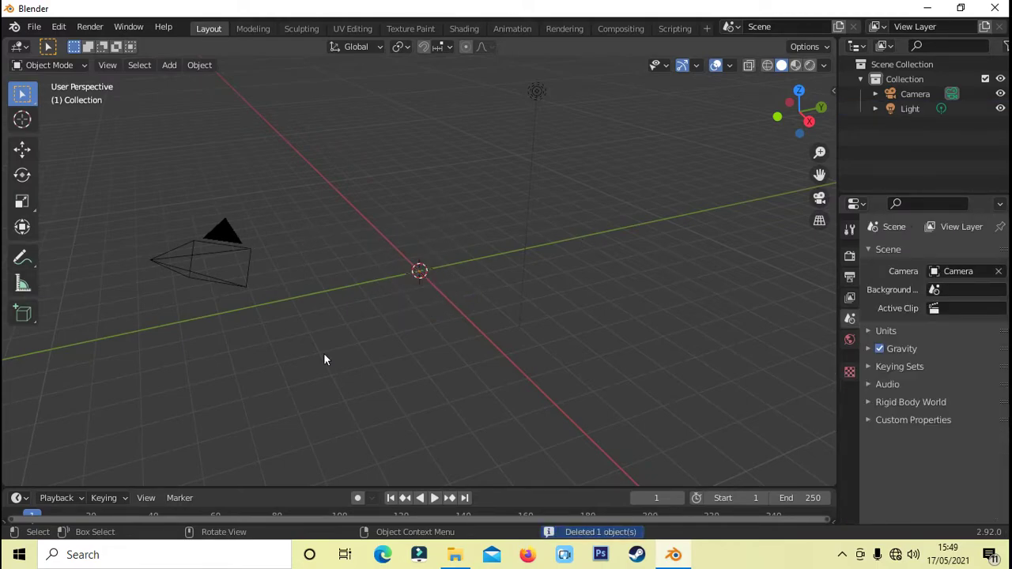
pyautogui.click(455, 556)
pyautogui.click(455, 556)
pyautogui.press('KP_7')
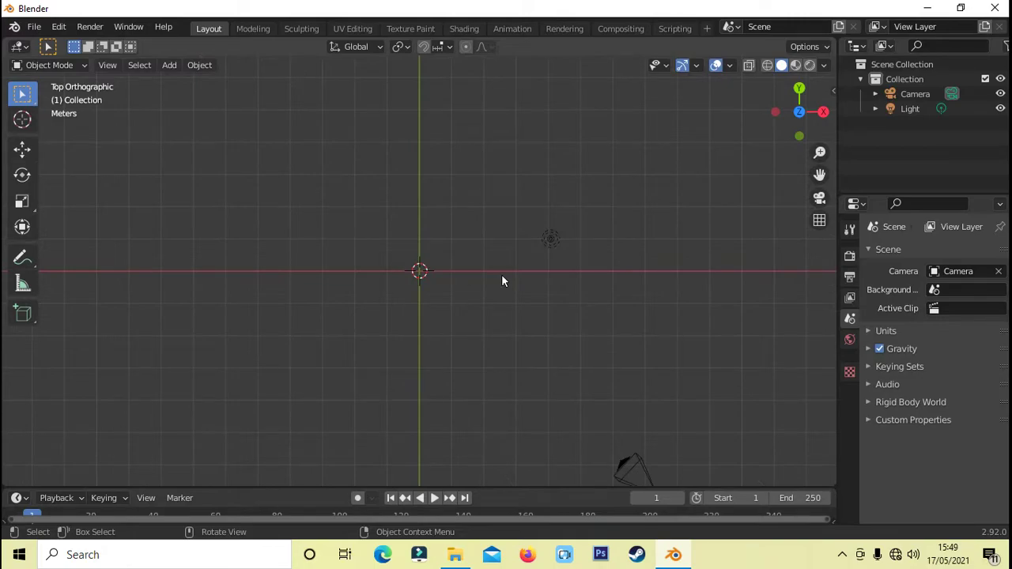
# Drop the glasses photo from Downloads into the viewport as a reference image.
pyautogui.hotkey('alt', 'Tab')
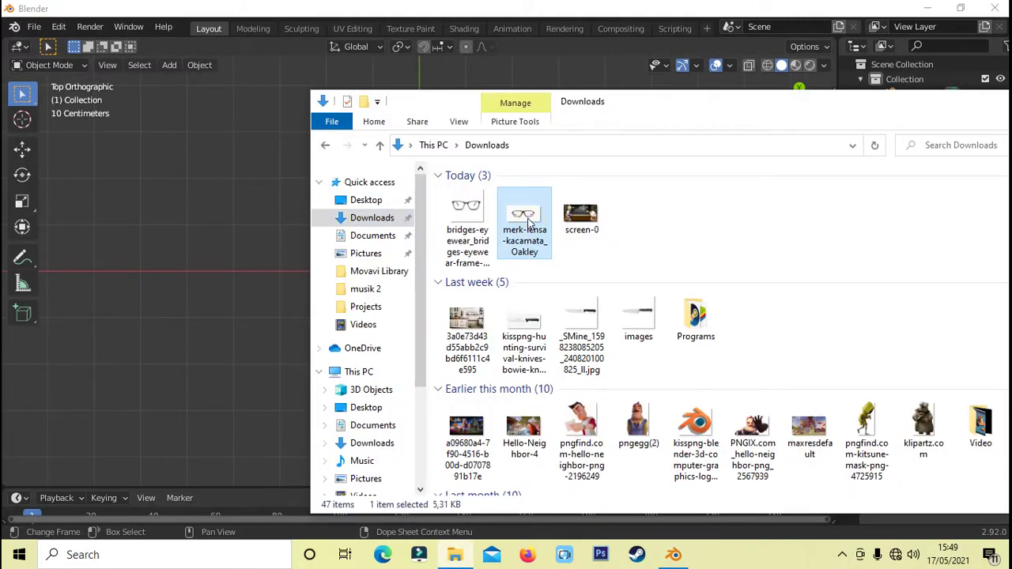
pyautogui.moveTo(529, 224); pyautogui.dragTo(281, 265)
pyautogui.moveTo(989, 102); pyautogui.dragTo(582, 86)
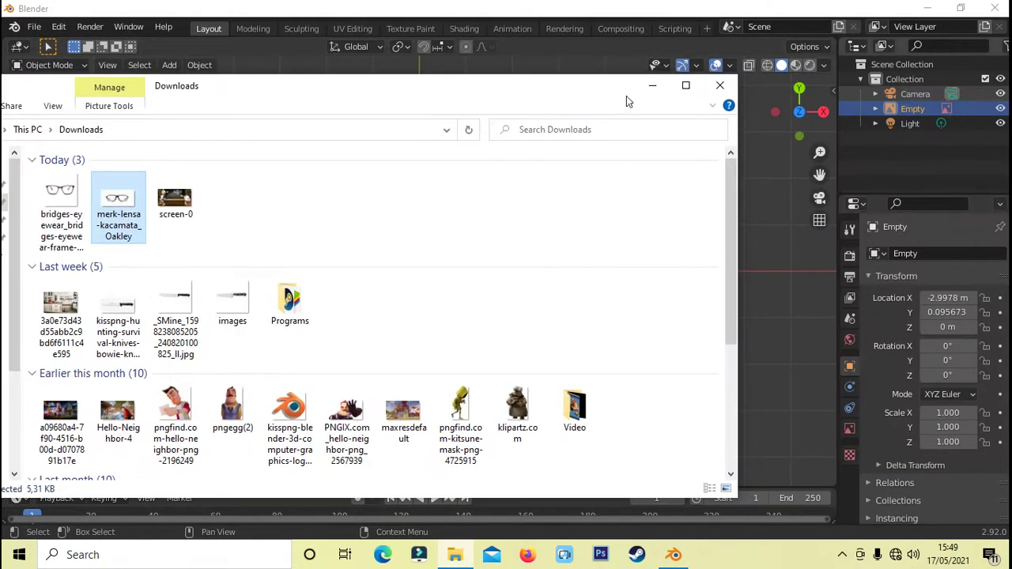
pyautogui.click(646, 88)
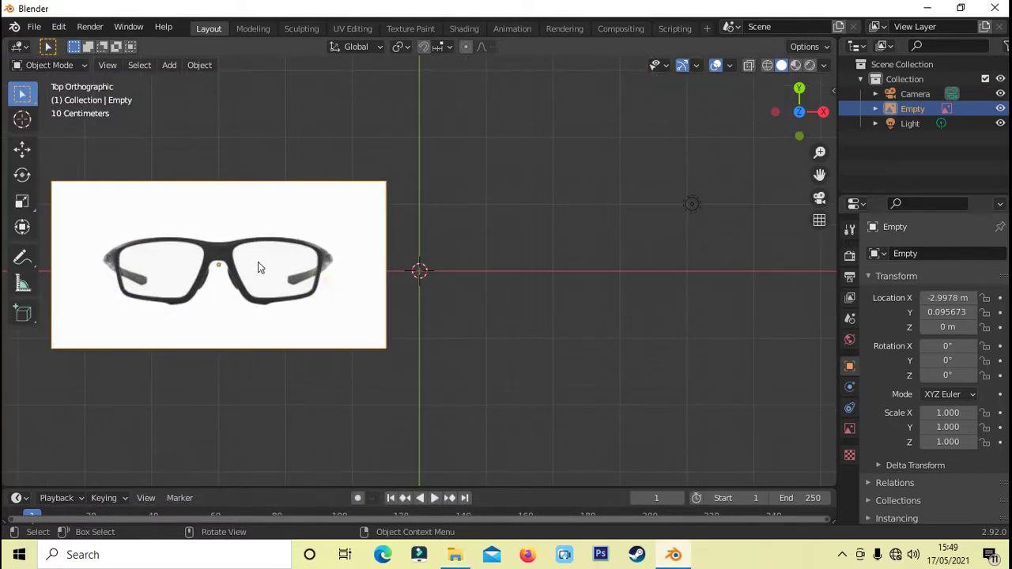
# Centre the glasses reference image at the world origin and zoom to frame it.
pyautogui.hotkey('alt', 'g')
pyautogui.scroll(5, 490, 309)
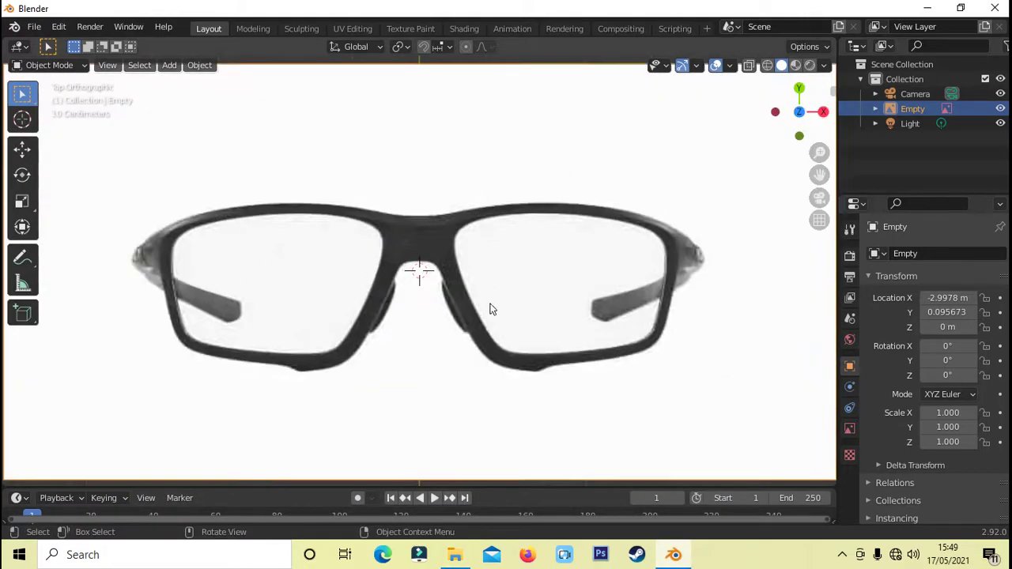
pyautogui.scroll(3, 492, 308)
pyautogui.scroll(3, 451, 290)
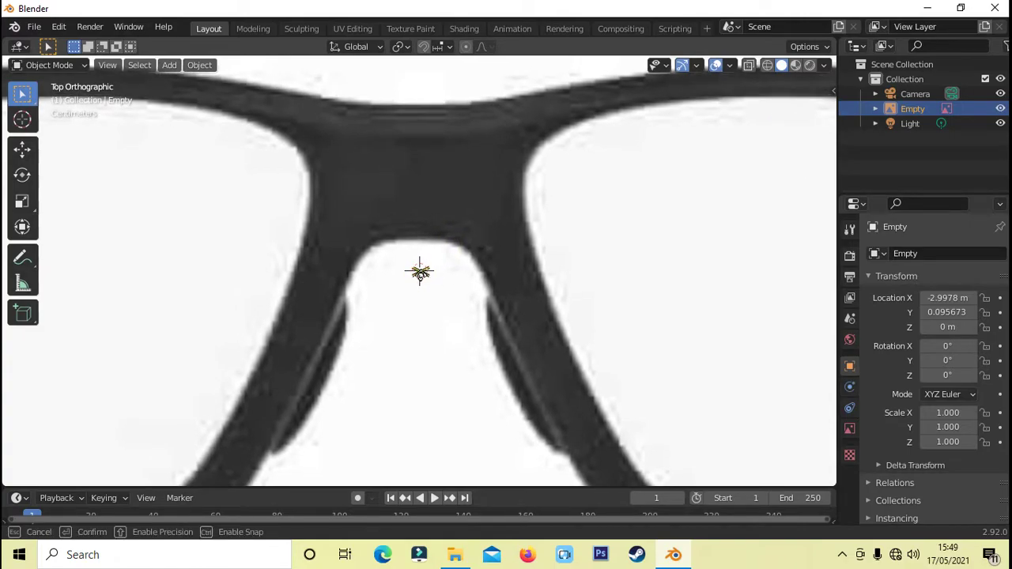
pyautogui.scroll(3, 503, 291)
pyautogui.scroll(2, 503, 290)
pyautogui.scroll(-3, 501, 289)
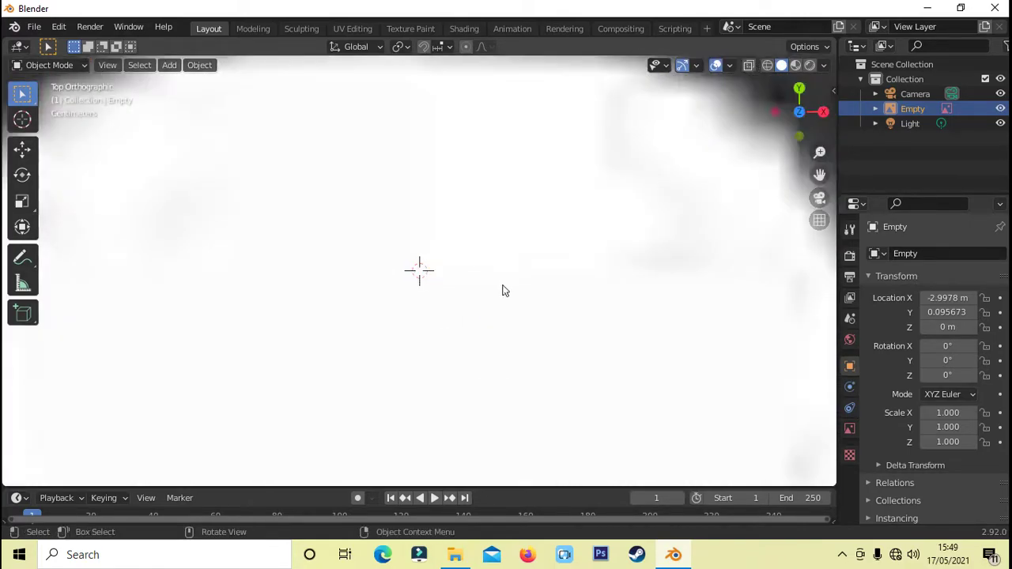
pyautogui.scroll(-4, 505, 292)
pyautogui.scroll(-7, 503, 292)
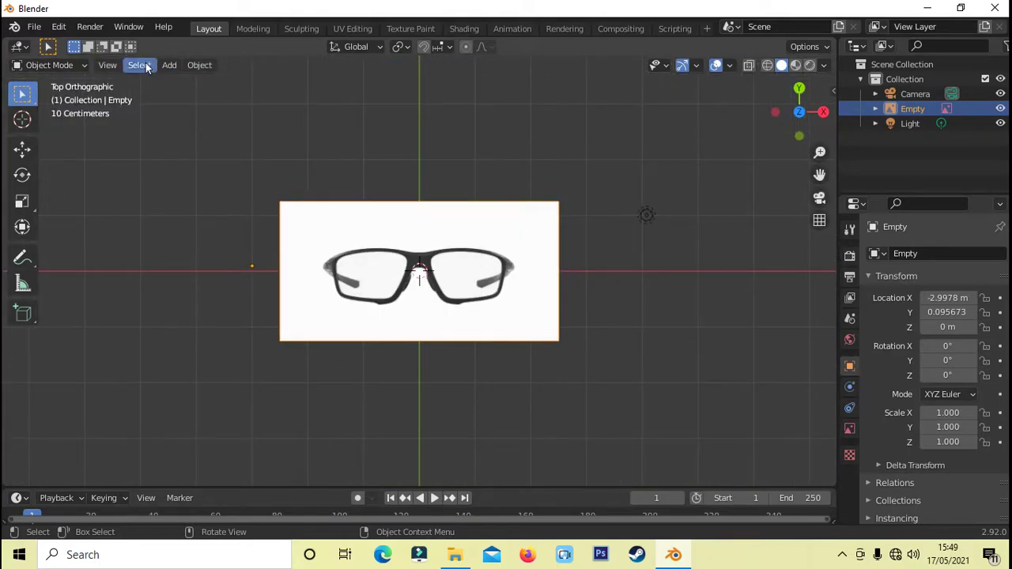
# Add a cube mesh to the scene alongside the glasses reference.
pyautogui.click(171, 68)
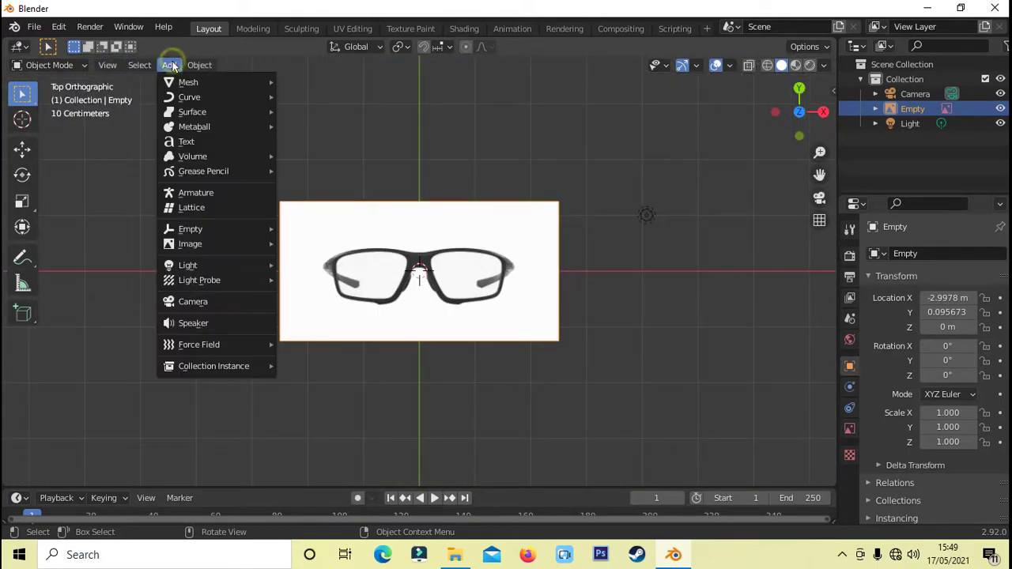
pyautogui.moveTo(188, 82)
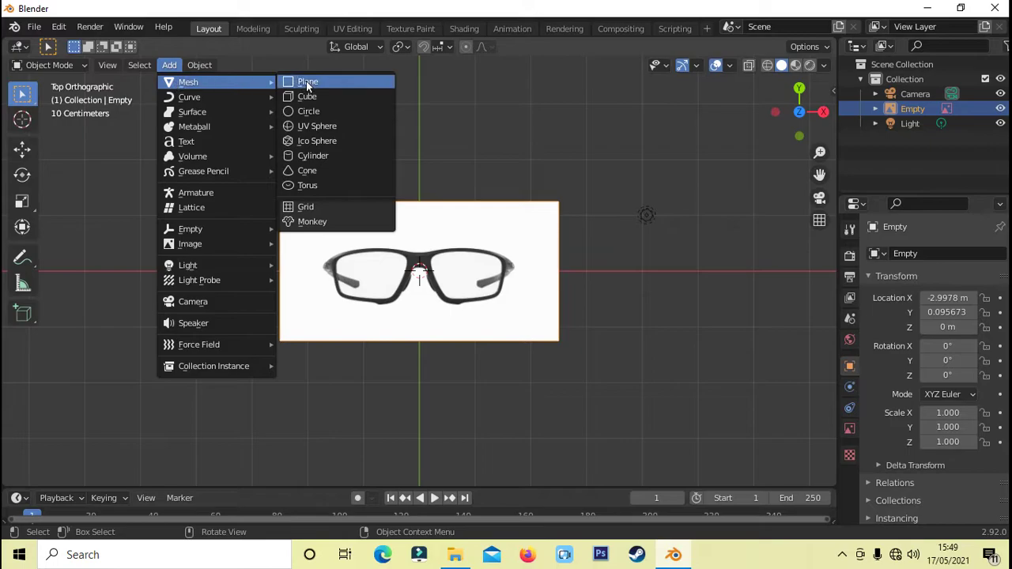
pyautogui.click(307, 95)
pyautogui.scroll(4, 443, 266)
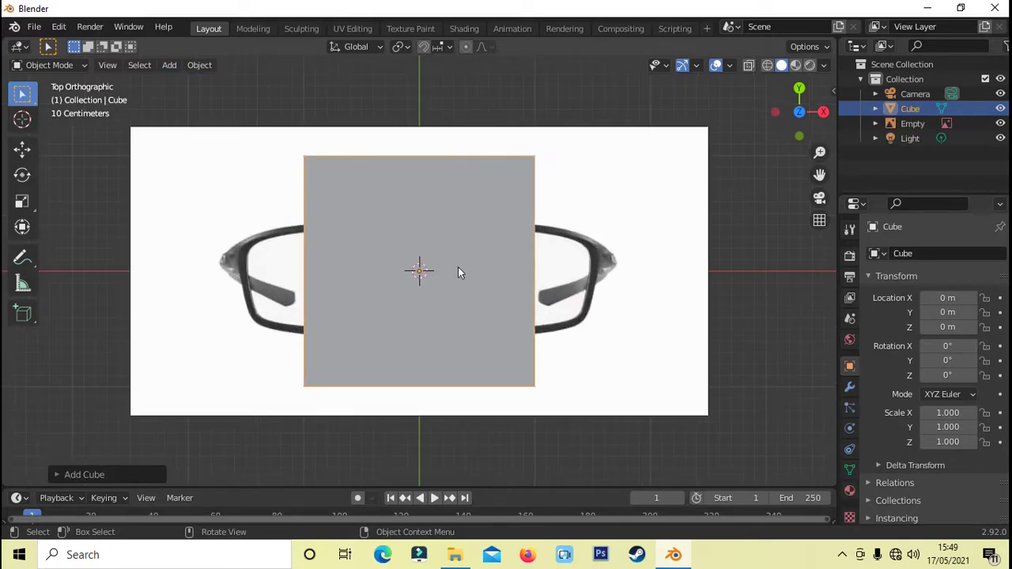
pyautogui.click(472, 252)
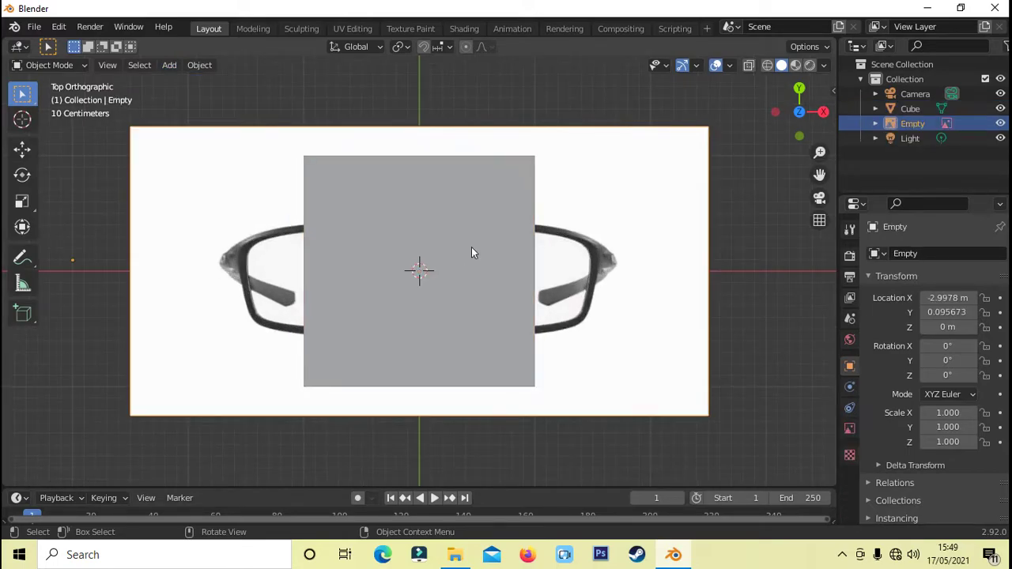
# In wireframe view, scale the cube along X to 0.249 over the glasses' bridge.
pyautogui.click(767, 67)
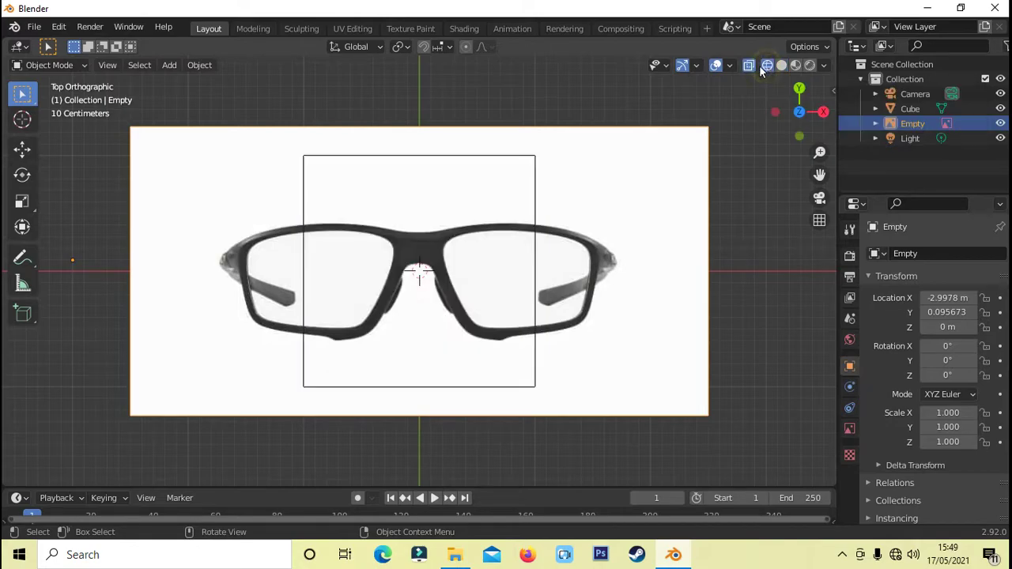
pyautogui.click(472, 161)
pyautogui.press('s')
pyautogui.press('x')
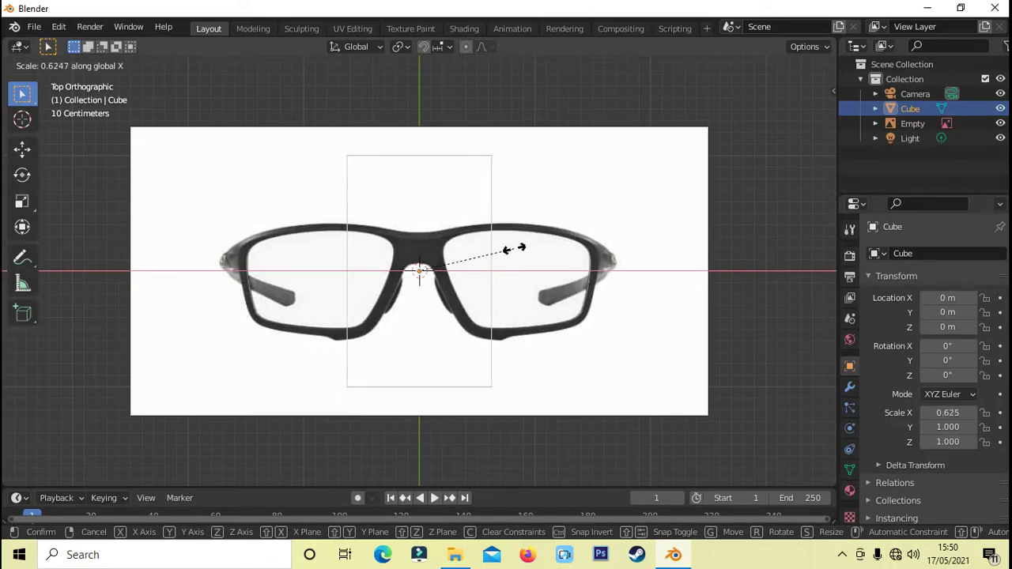
pyautogui.click(458, 276)
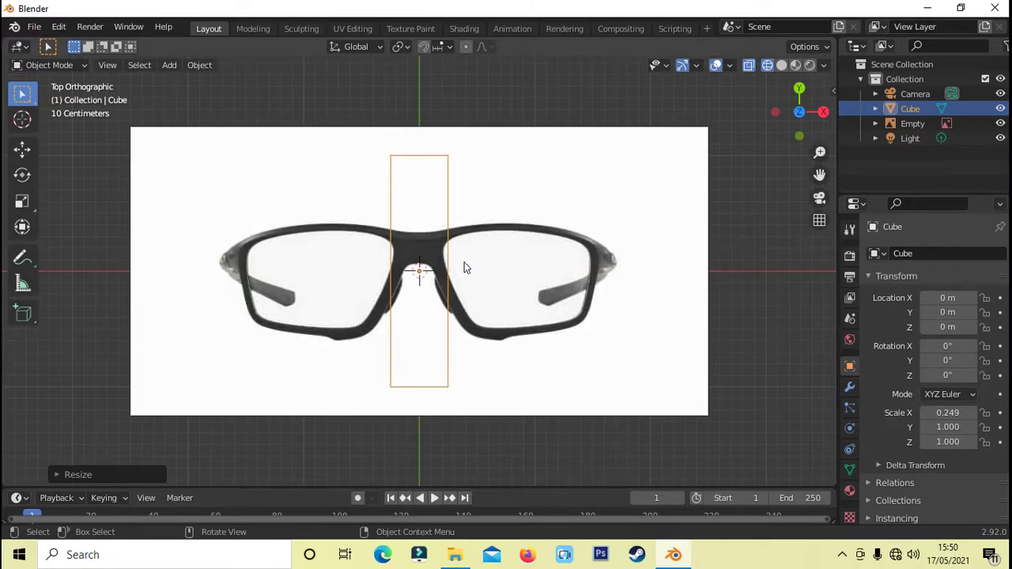
# Shrink the cube along Y and move it up onto the glasses' bridge.
pyautogui.press('s')
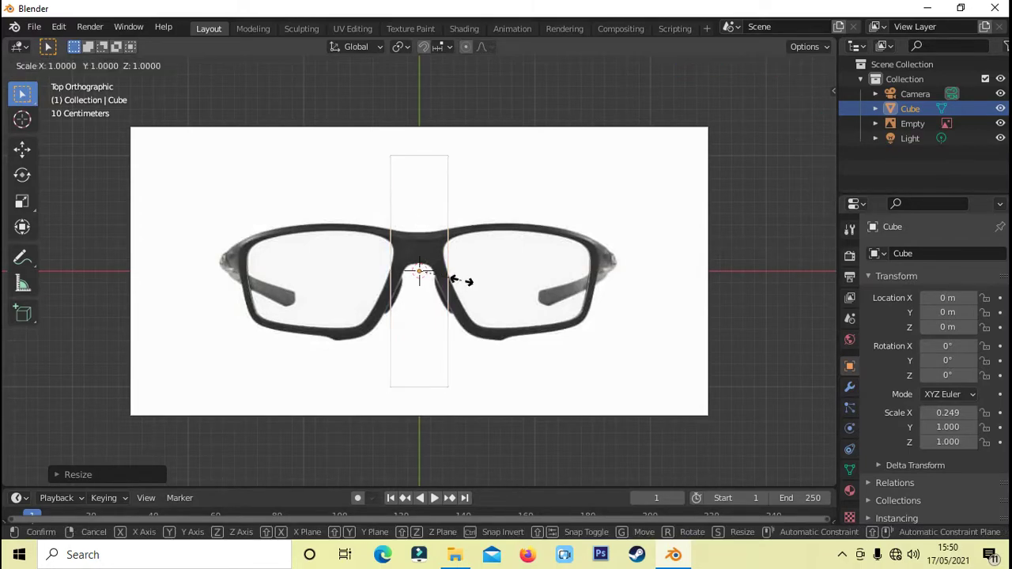
pyautogui.press('y')
pyautogui.click(452, 285)
pyautogui.scroll(3, 452, 284)
pyautogui.click(450, 195)
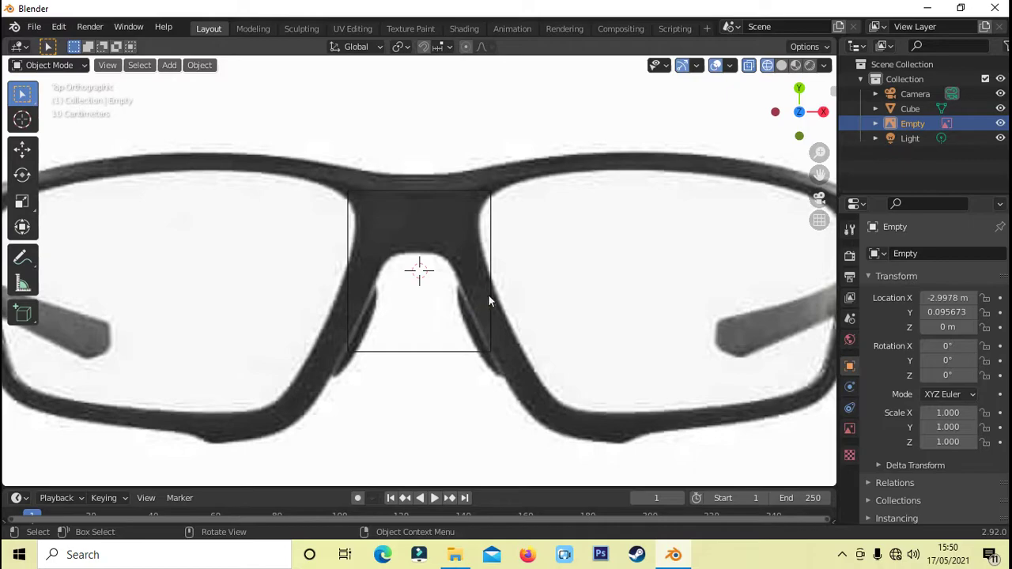
pyautogui.click(489, 300)
pyautogui.press('g')
pyautogui.press('y')
pyautogui.press('Return')
pyautogui.press('s')
pyautogui.press('y')
pyautogui.click(417, 191)
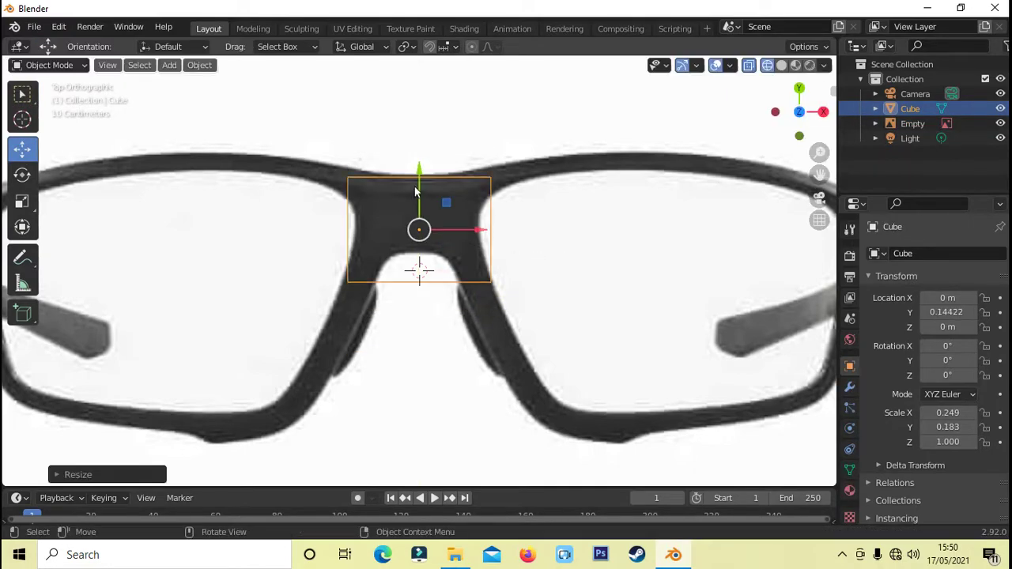
pyautogui.moveTo(416, 192); pyautogui.dragTo(416, 181)
# Refine the cube's width and height to about 0.231 by 0.143 over the bridge.
pyautogui.press('s')
pyautogui.press('x')
pyautogui.click(509, 233)
pyautogui.press('g')
pyautogui.press('x')
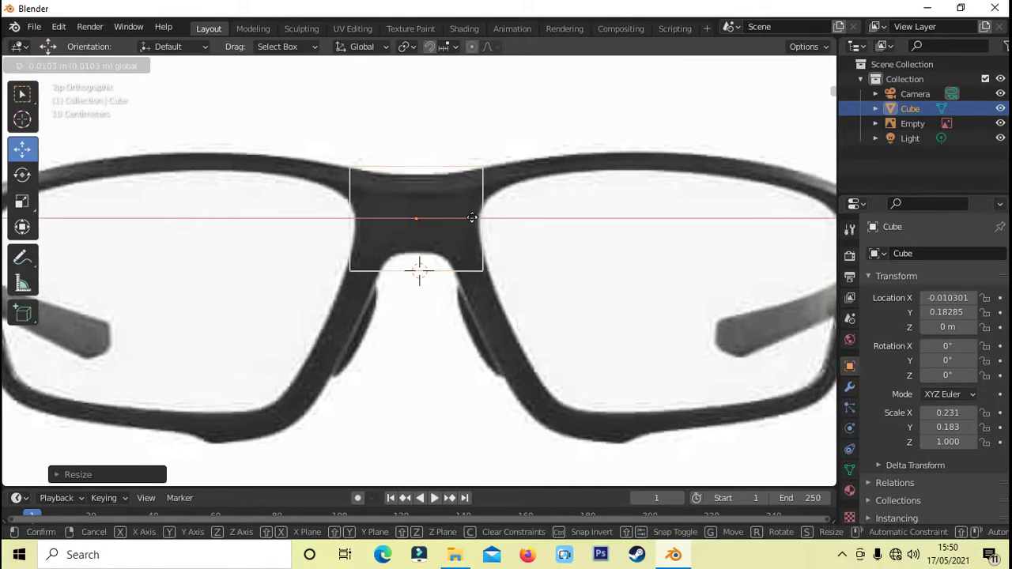
pyautogui.press('s')
pyautogui.press('y')
pyautogui.click(478, 229)
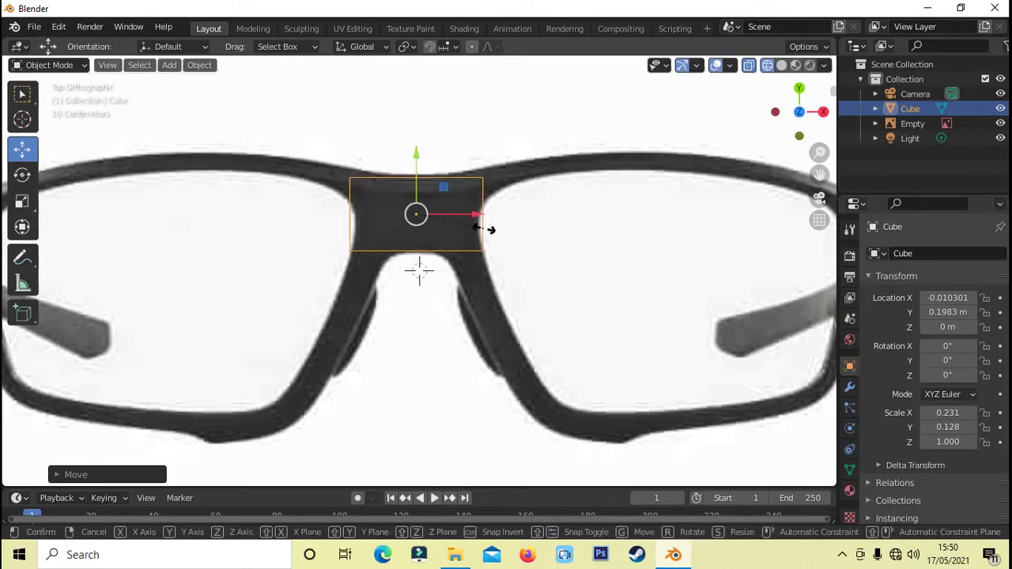
pyautogui.press('y')
pyautogui.click(486, 232)
pyautogui.click(552, 249)
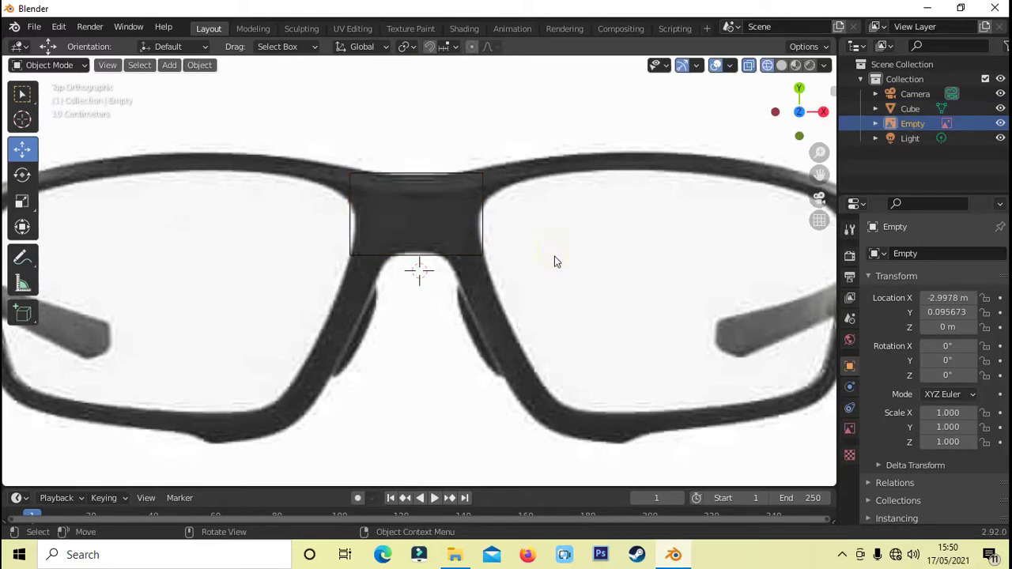
# Switch to solid shading and hide the reference image to inspect the block.
pyautogui.click(782, 66)
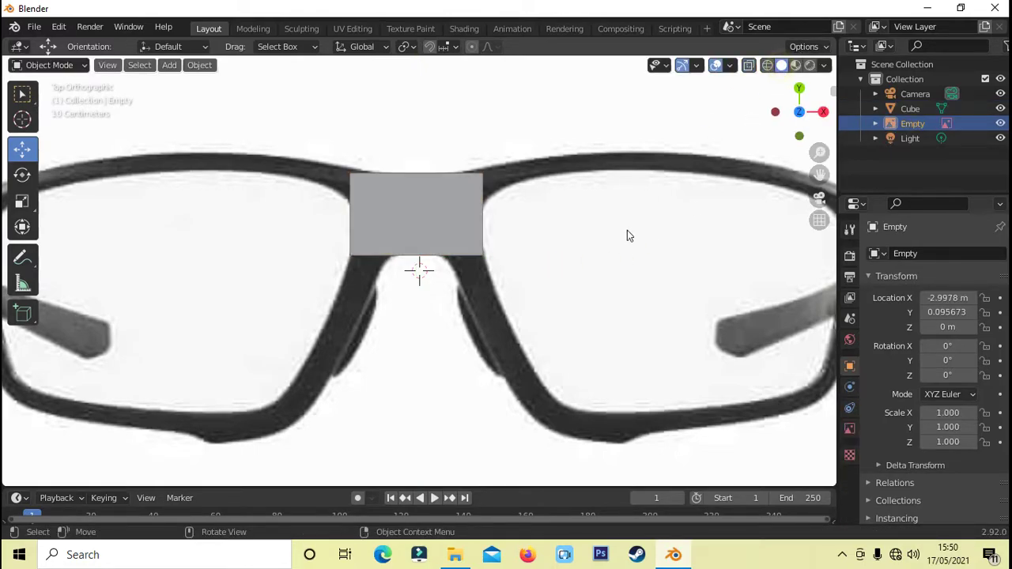
pyautogui.moveTo(627, 230)
pyautogui.mouseDown(button='middle')
pyautogui.moveTo(627, 273)
pyautogui.moveTo(596, 282)
pyautogui.mouseUp(button='middle')
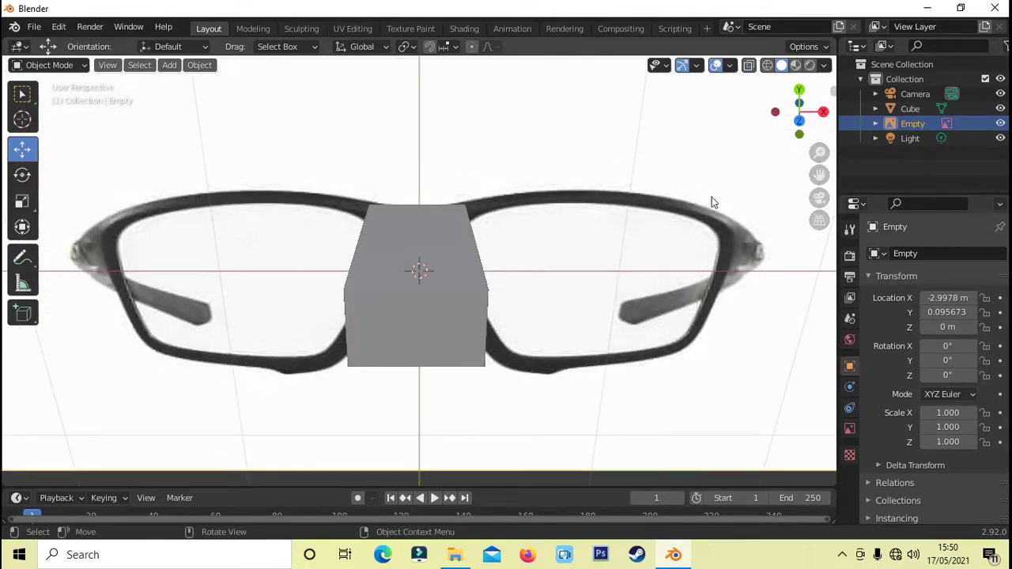
pyautogui.click(1001, 123)
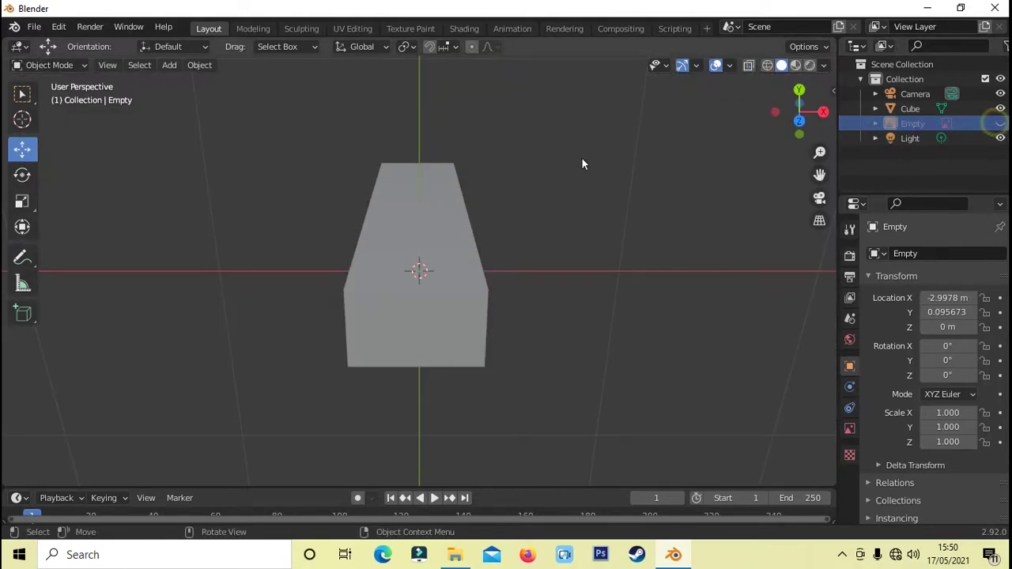
pyautogui.click(416, 248)
pyautogui.moveTo(535, 241); pyautogui.dragTo(535, 278, button='middle')
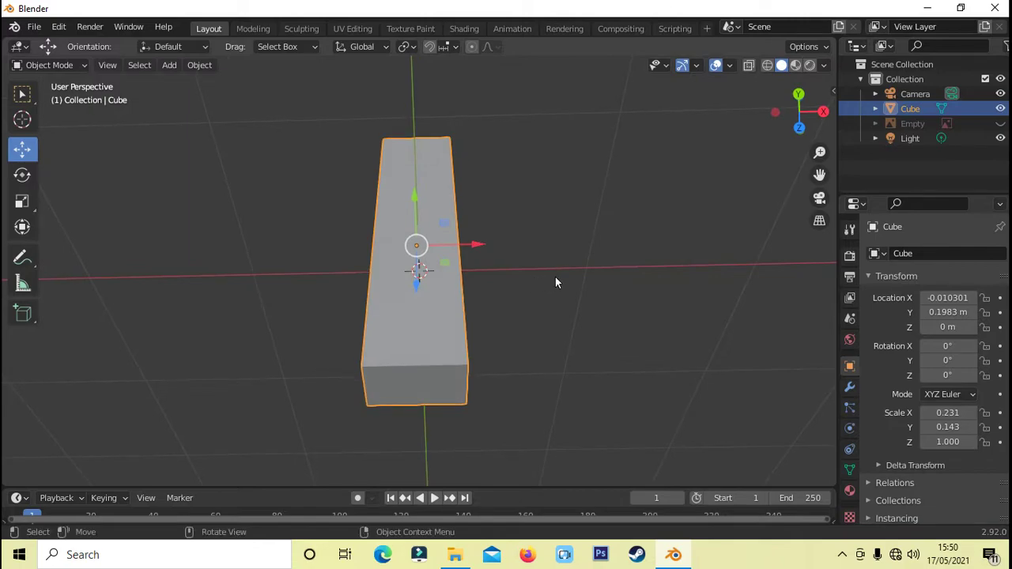
# Flatten the cube along Z to 0.068 thickness and show the glasses reference again.
pyautogui.press('s')
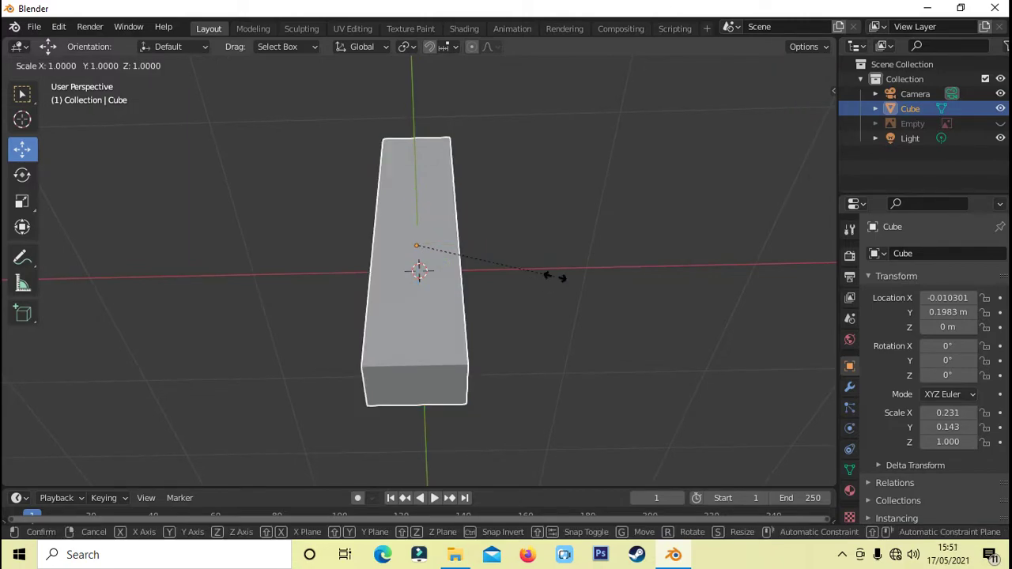
pyautogui.press('z')
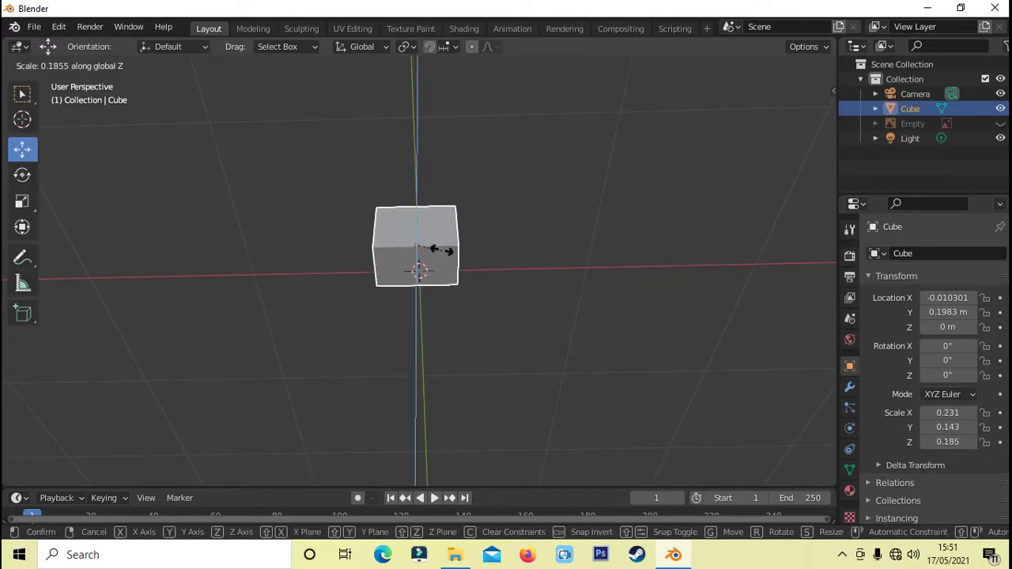
pyautogui.click(431, 241)
pyautogui.press('s')
pyautogui.press('z')
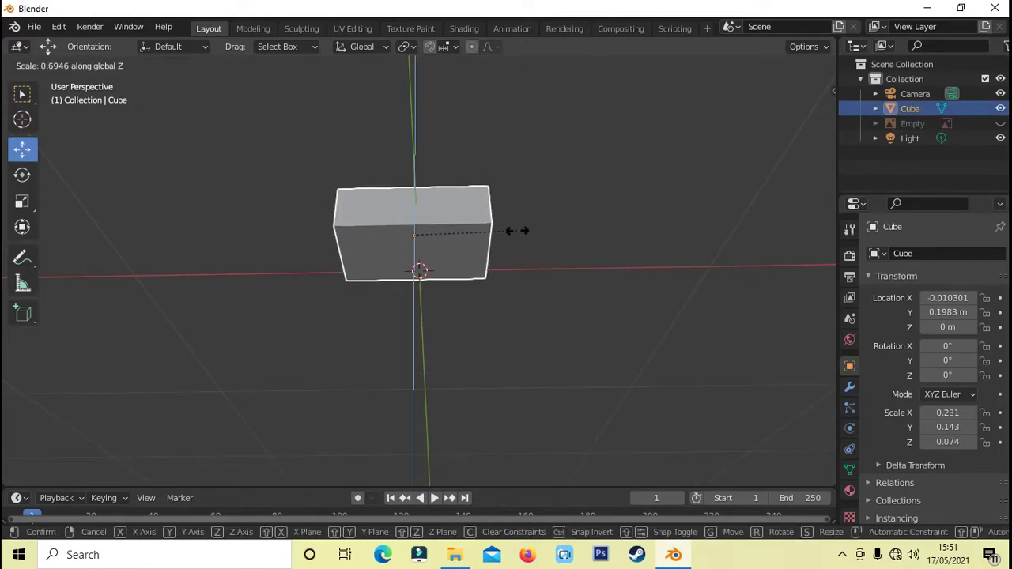
pyautogui.click(507, 230)
pyautogui.click(587, 232)
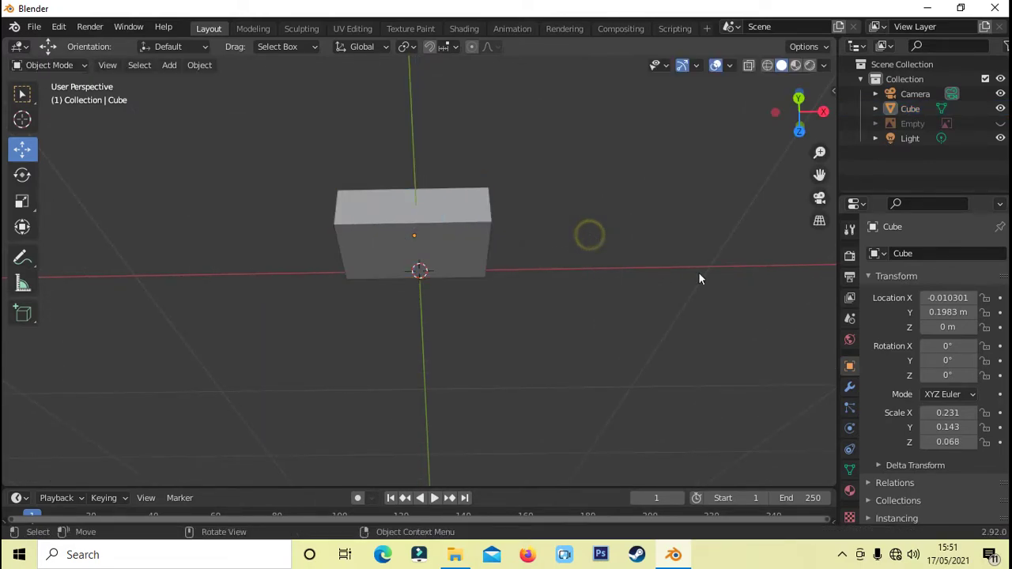
pyautogui.click(1000, 123)
pyautogui.moveTo(614, 214)
pyautogui.mouseDown(button='middle')
pyautogui.moveTo(593, 221)
pyautogui.moveTo(603, 184)
pyautogui.moveTo(453, 198)
pyautogui.mouseUp(button='middle')
pyautogui.click(454, 198)
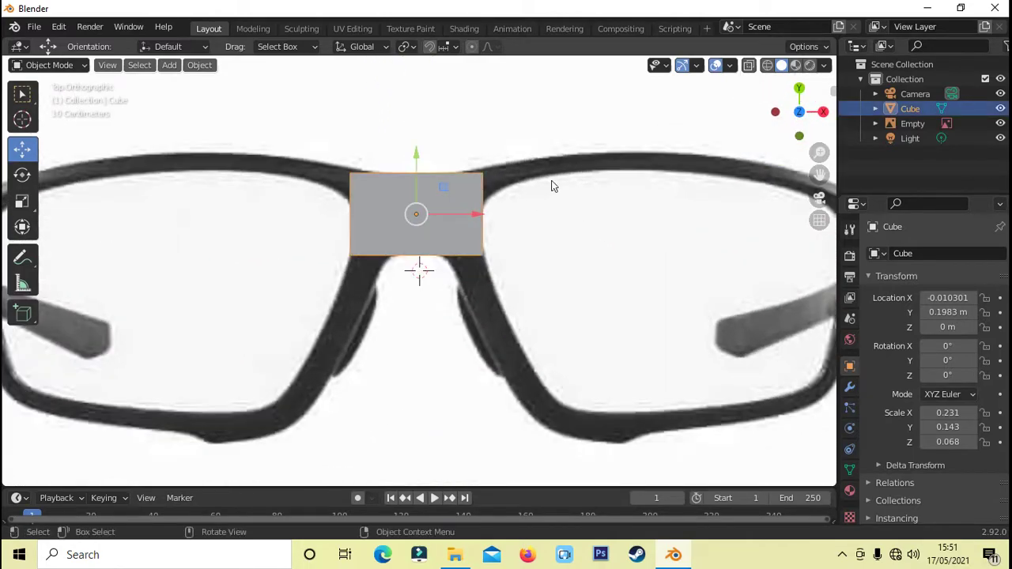
# Insert a centred loop cut across the block's middle in Edit Mode.
pyautogui.press('Tab')
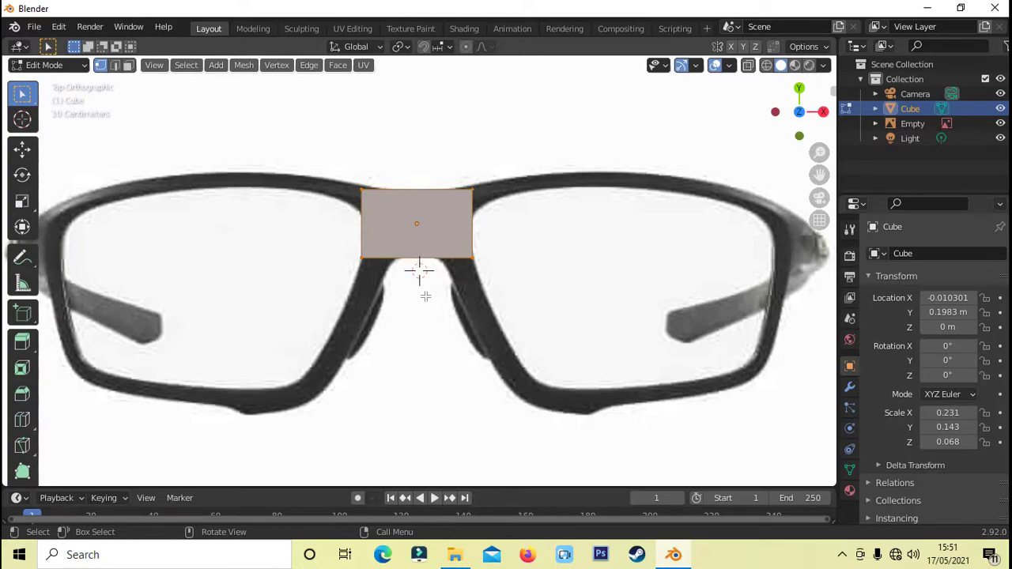
pyautogui.hotkey('ctrl', 'r')
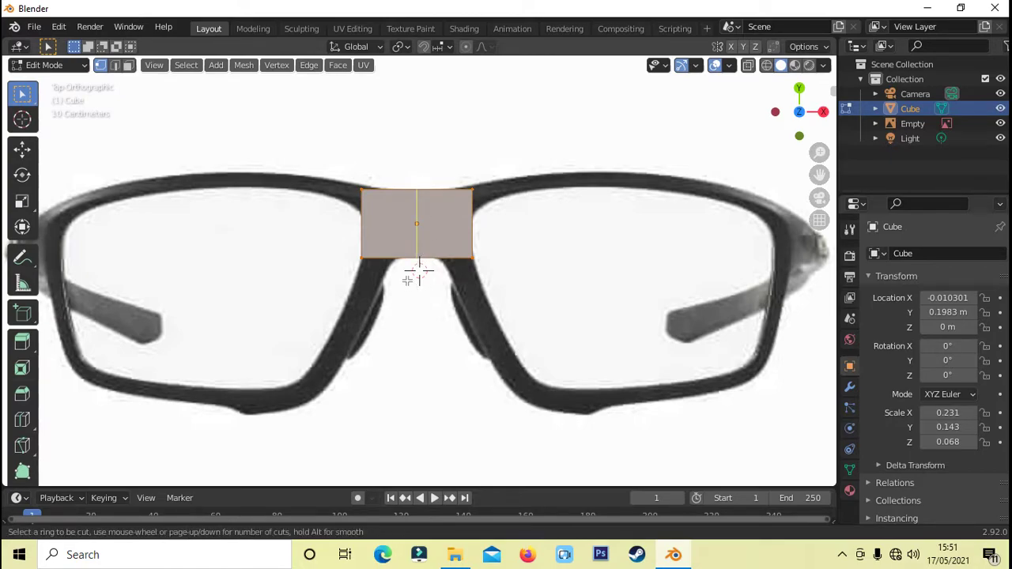
pyautogui.click(412, 244)
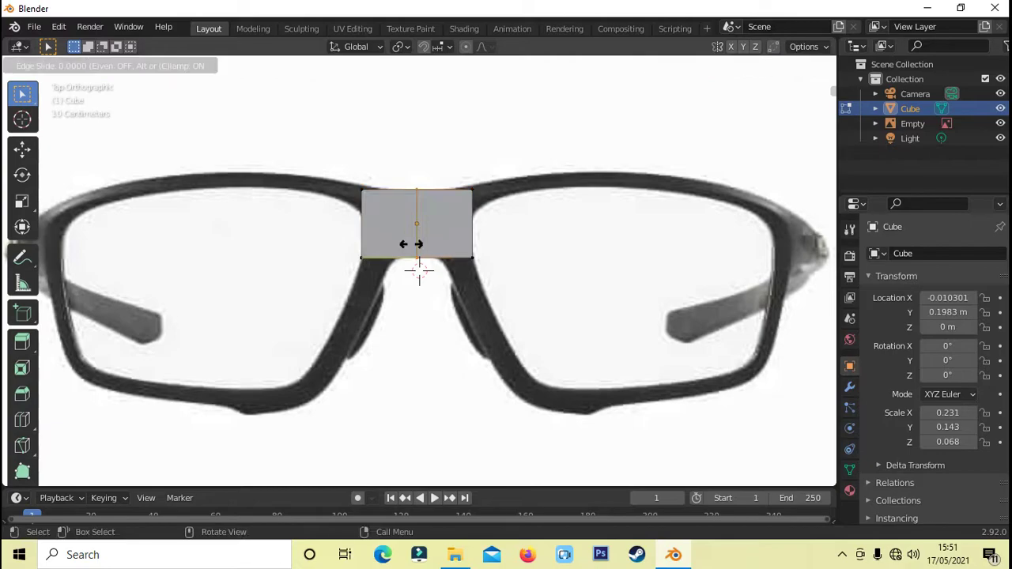
pyautogui.click(410, 141)
pyautogui.moveTo(396, 240)
pyautogui.mouseDown(button='middle')
pyautogui.moveTo(405, 204)
pyautogui.moveTo(515, 200)
pyautogui.mouseUp(button='middle')
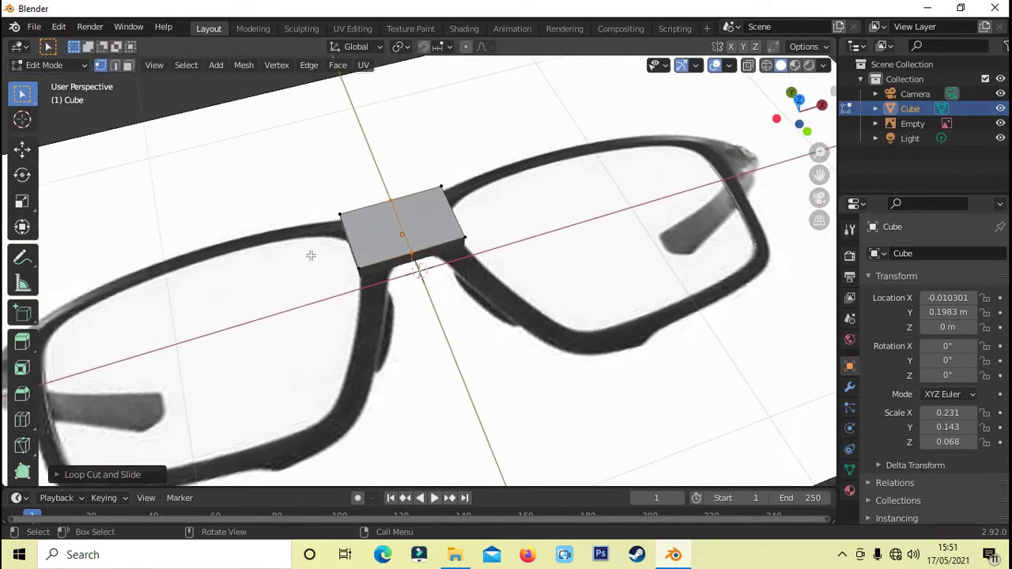
# In face select mode, select the whole left half of the block.
pyautogui.press('3')
pyautogui.moveTo(431, 194)
pyautogui.mouseDown(button='middle')
pyautogui.moveTo(483, 140)
pyautogui.moveTo(410, 217)
pyautogui.mouseUp(button='middle')
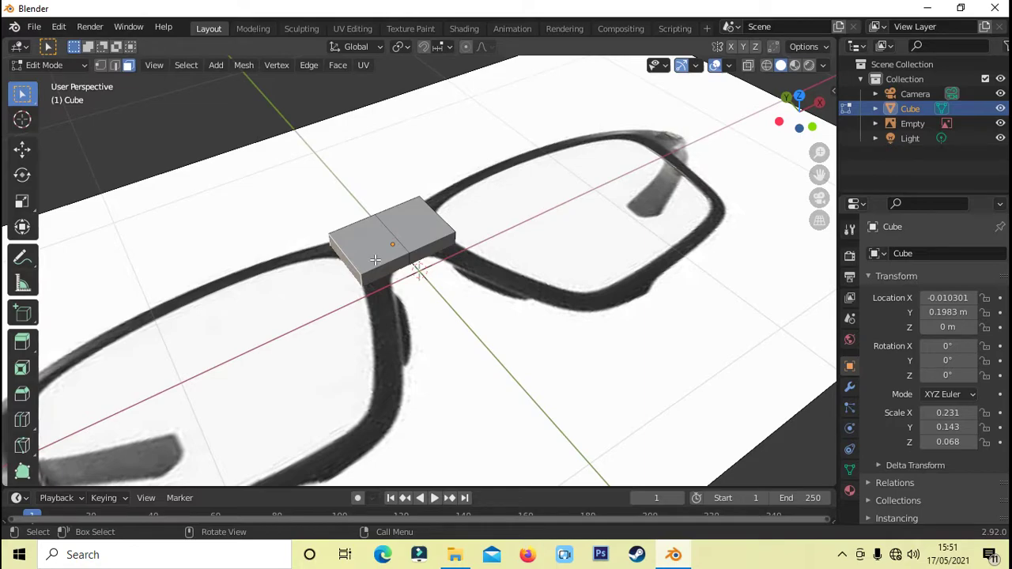
pyautogui.press('ctrl+KP_Add')
pyautogui.moveTo(375, 260); pyautogui.dragTo(470, 273, button='middle')
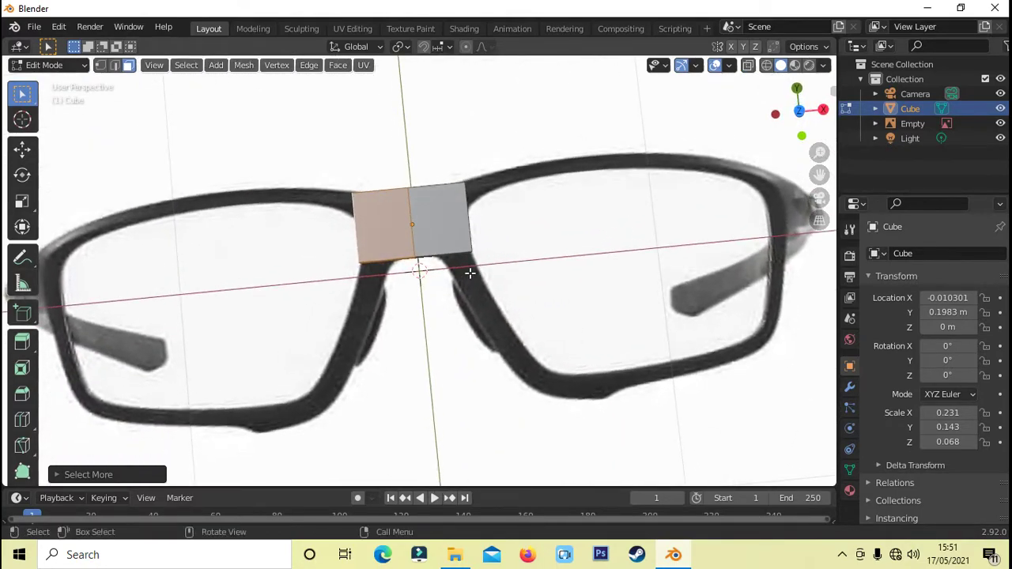
# Delete the faces of the block's left half.
pyautogui.press('x')
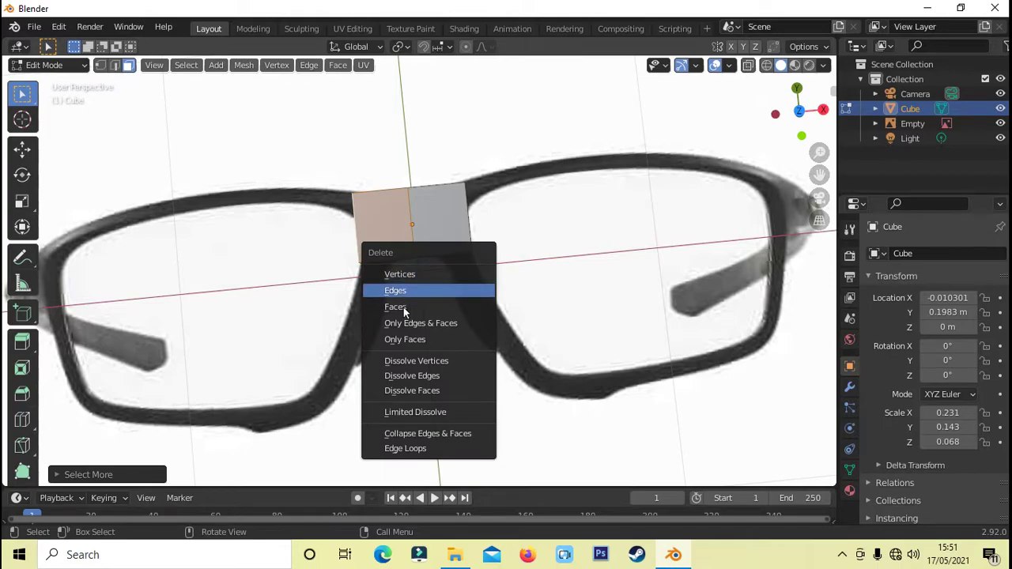
pyautogui.click(403, 307)
pyautogui.moveTo(536, 219); pyautogui.dragTo(824, 204, button='middle')
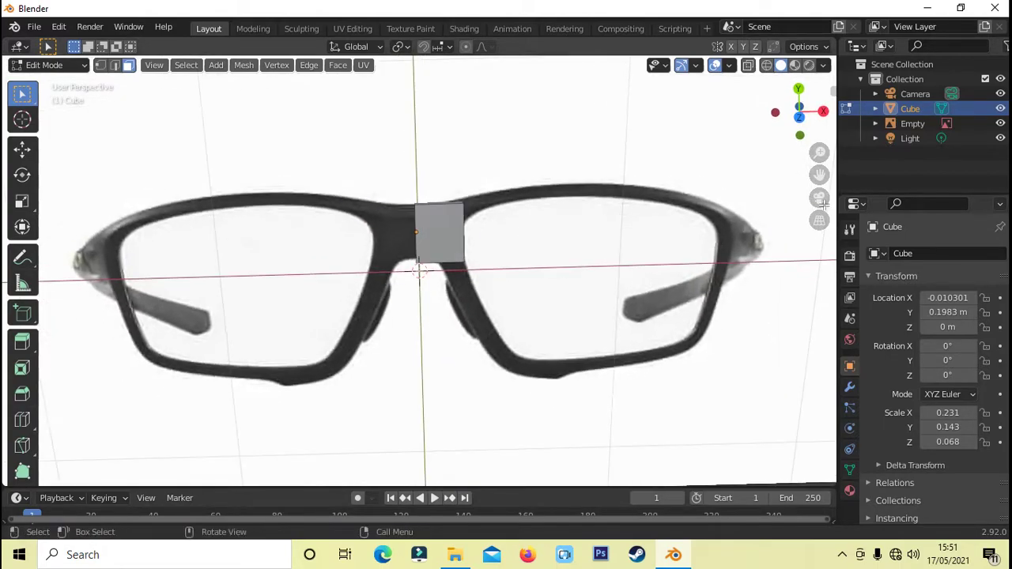
# Add a Mirror modifier on the X axis and check it in top wireframe view.
pyautogui.click(852, 393)
pyautogui.click(939, 254)
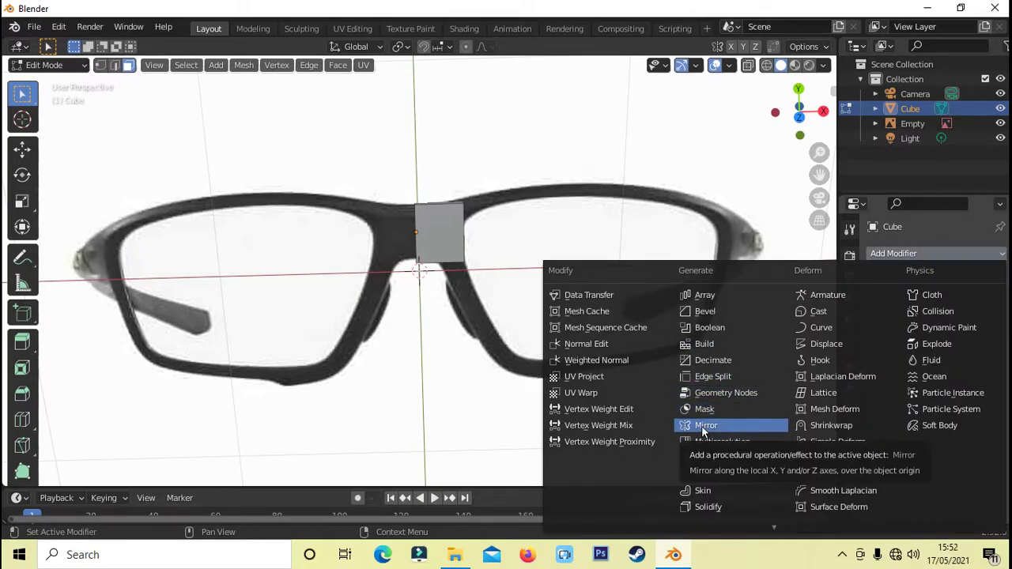
pyautogui.click(703, 427)
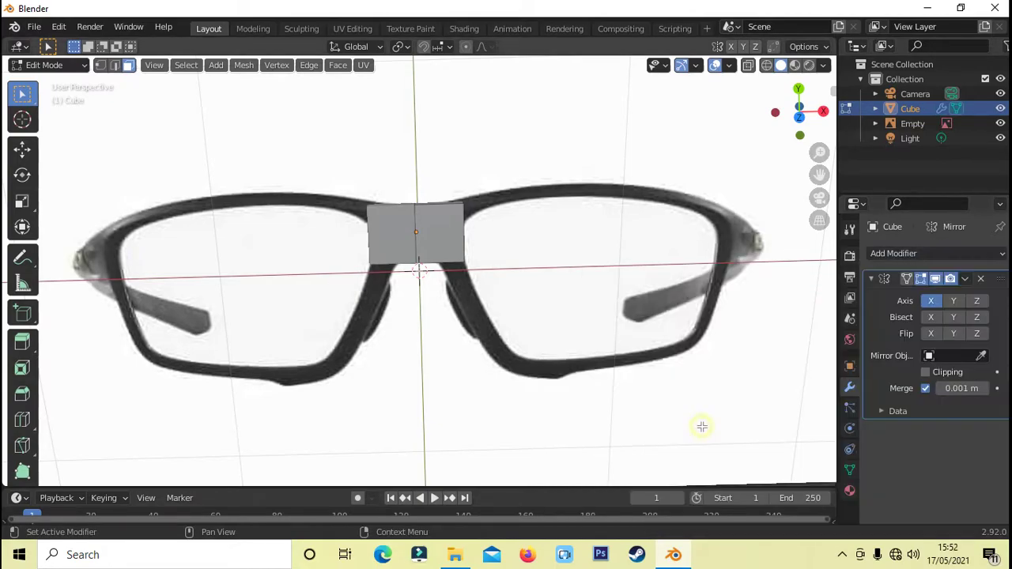
pyautogui.click(931, 301)
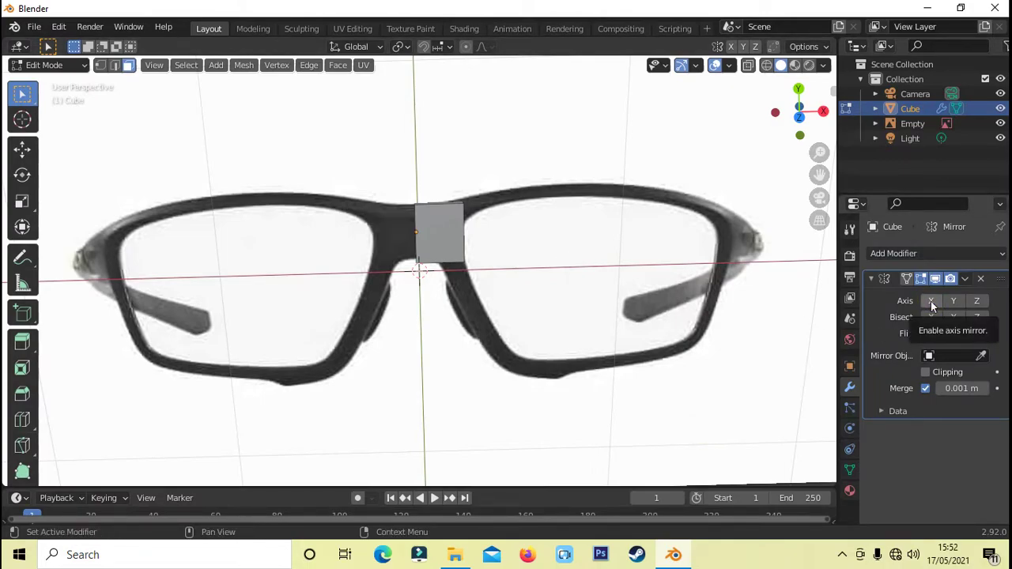
pyautogui.click(931, 302)
pyautogui.scroll(2, 536, 241)
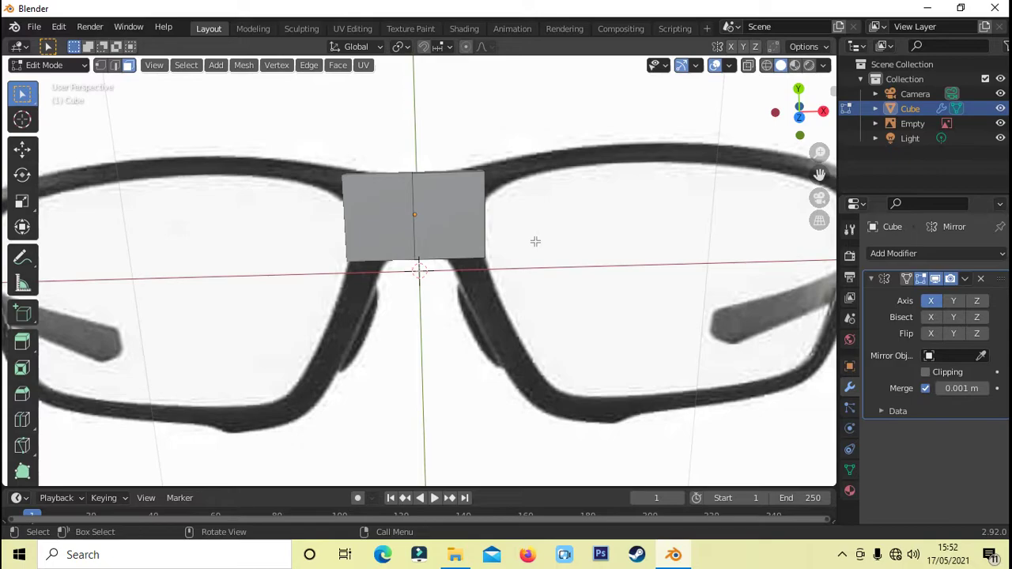
pyautogui.press('KP_7')
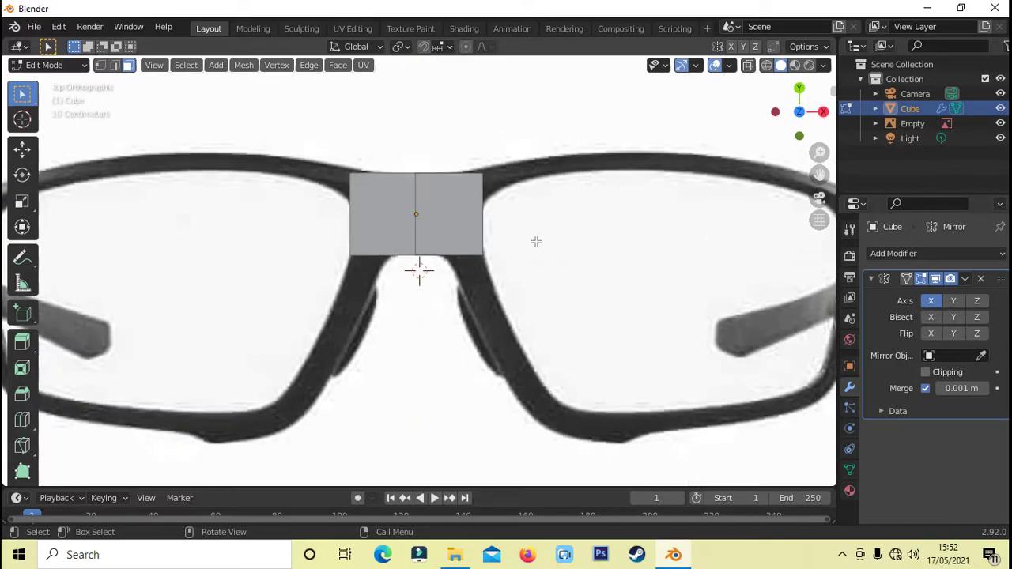
pyautogui.click(772, 67)
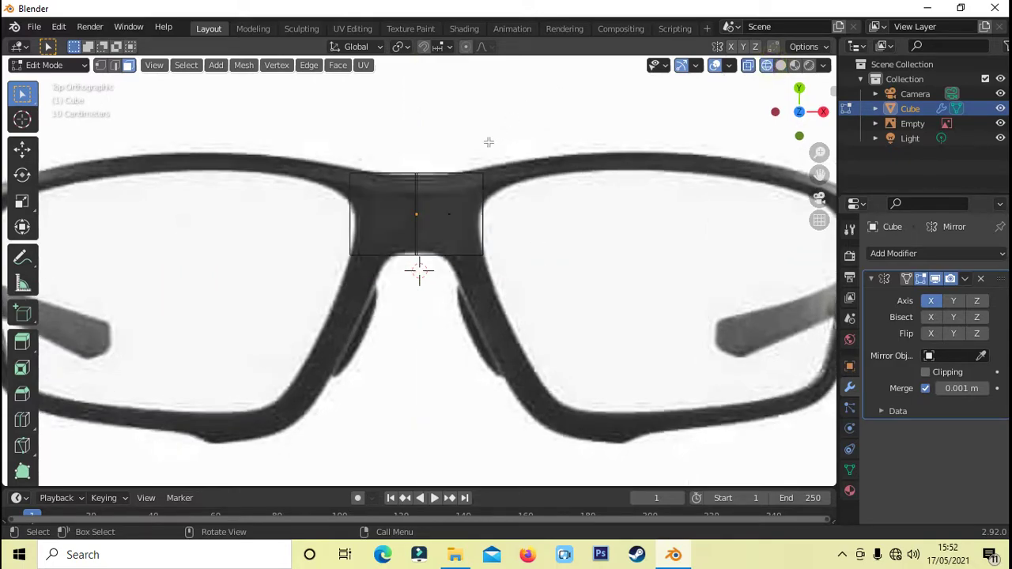
# Add a centred horizontal loop cut and a vertical loop cut across the mirrored cube.
pyautogui.scroll(2, 483, 199)
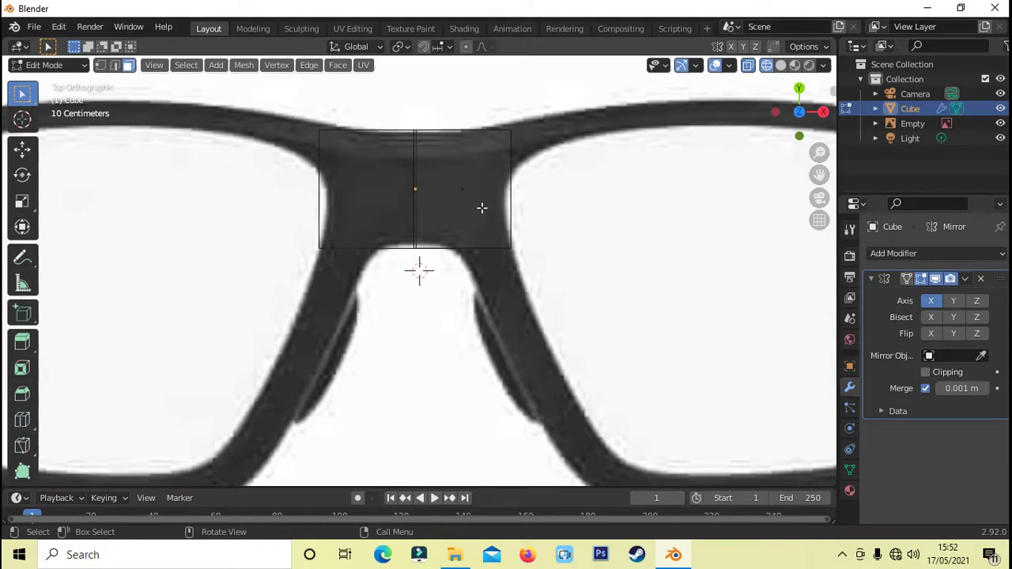
pyautogui.hotkey('ctrl', 'r')
pyautogui.click(524, 198)
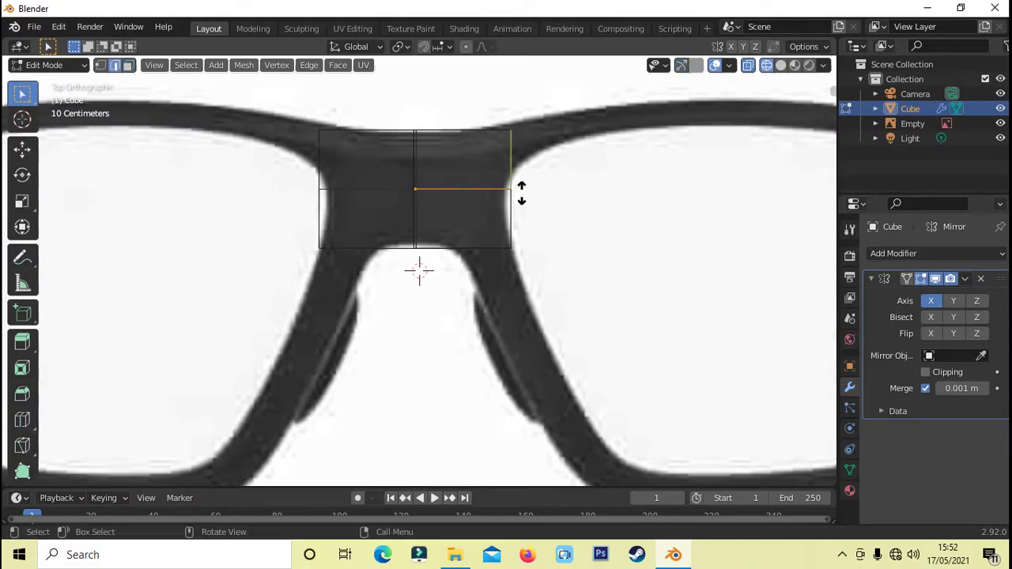
pyautogui.click(521, 193)
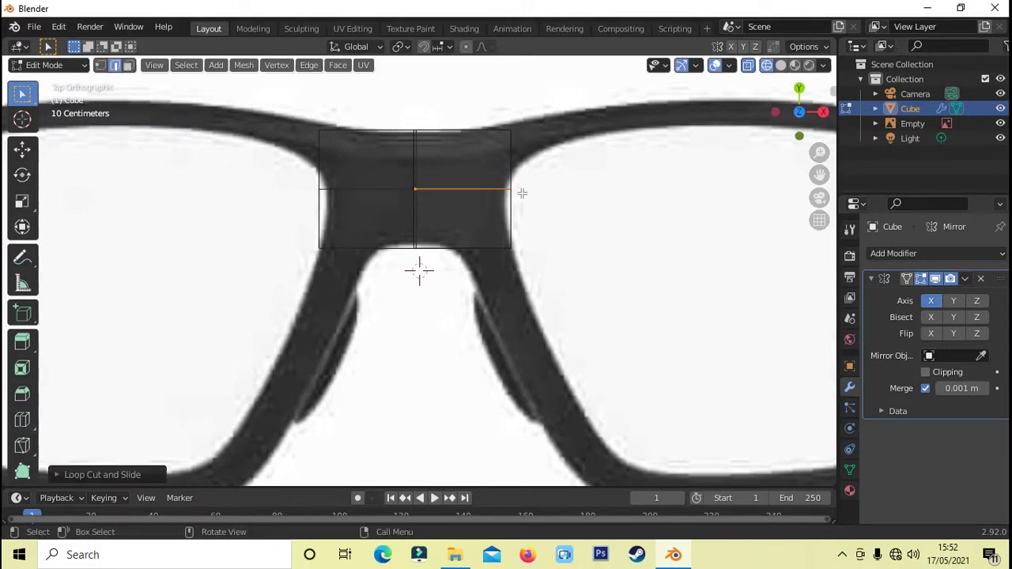
pyautogui.hotkey('ctrl', 'r')
pyautogui.click(476, 273)
pyautogui.click(477, 273)
pyautogui.click(600, 250)
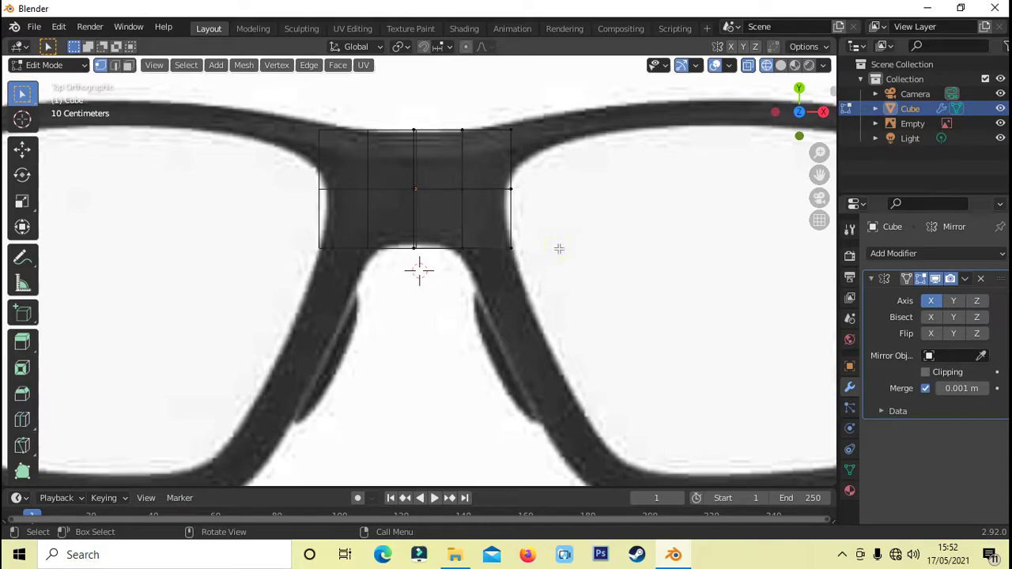
# Move the right-side and top vertices out to the bridge's edges in the reference.
pyautogui.scroll(-2, 560, 249)
pyautogui.scroll(3, 515, 239)
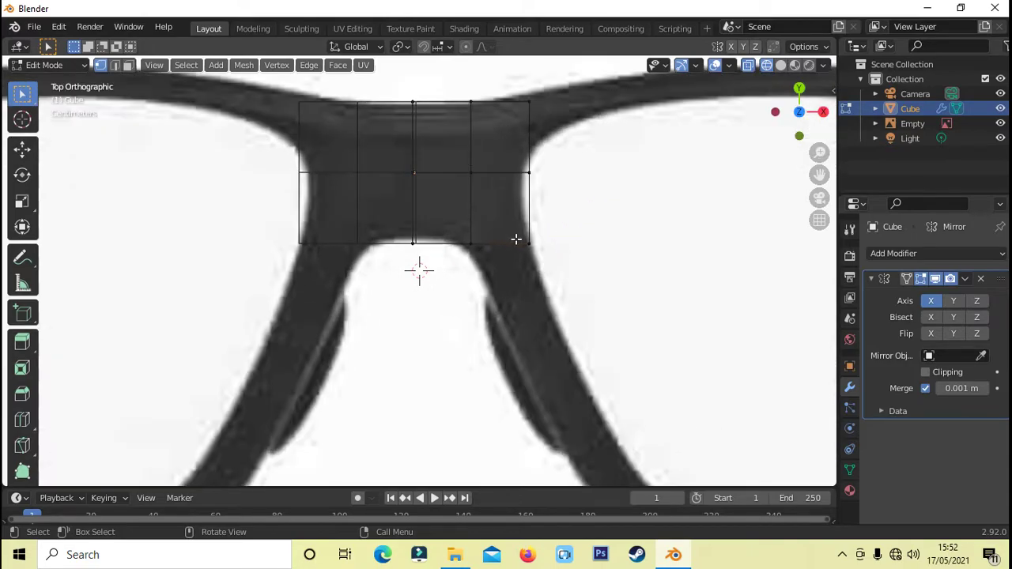
pyautogui.click(460, 229)
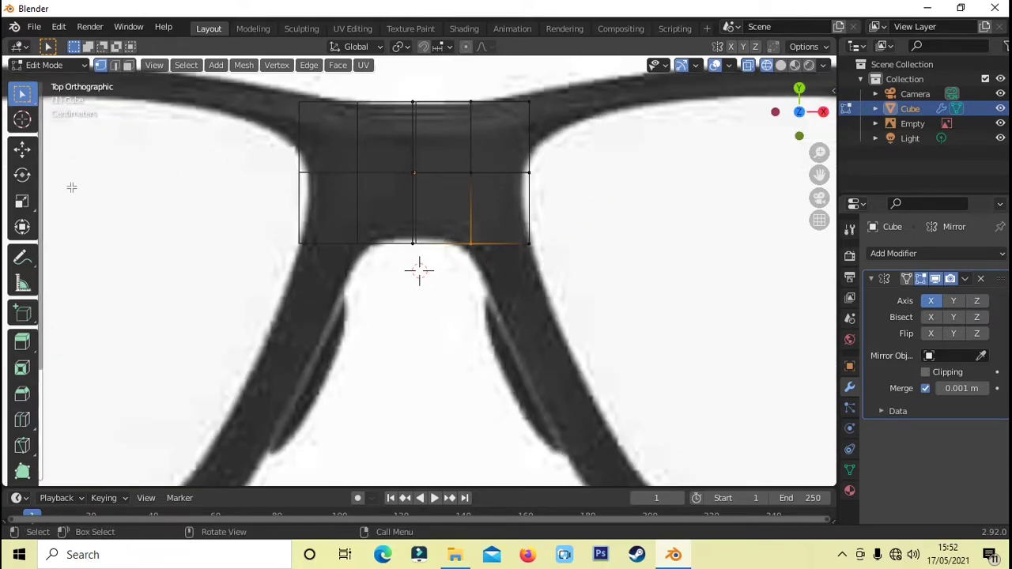
pyautogui.click(22, 149)
pyautogui.moveTo(520, 247); pyautogui.dragTo(577, 249)
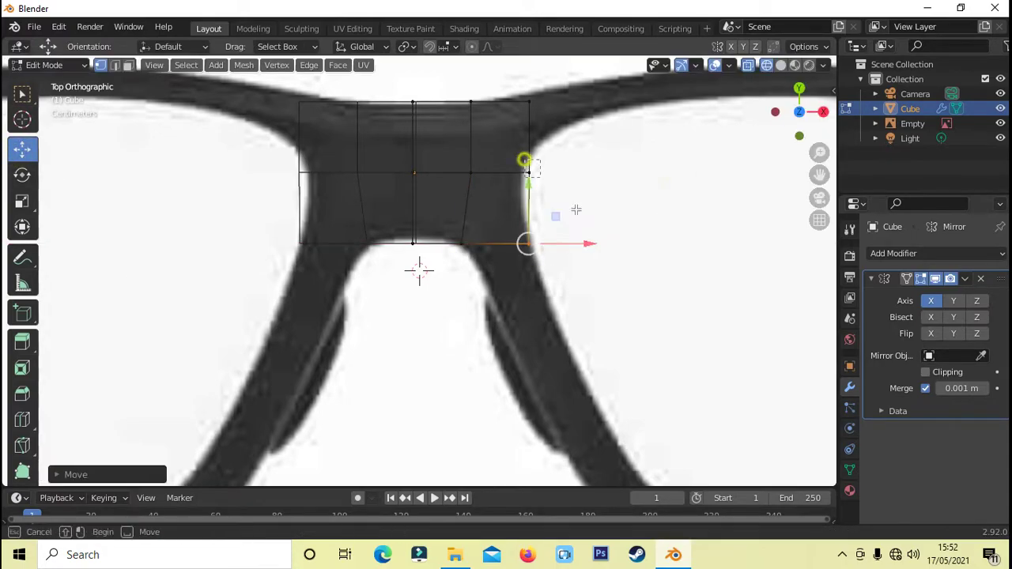
pyautogui.click(529, 172)
pyautogui.click(528, 102)
pyautogui.click(471, 101)
pyautogui.moveTo(472, 62); pyautogui.dragTo(474, 75)
pyautogui.click(412, 103)
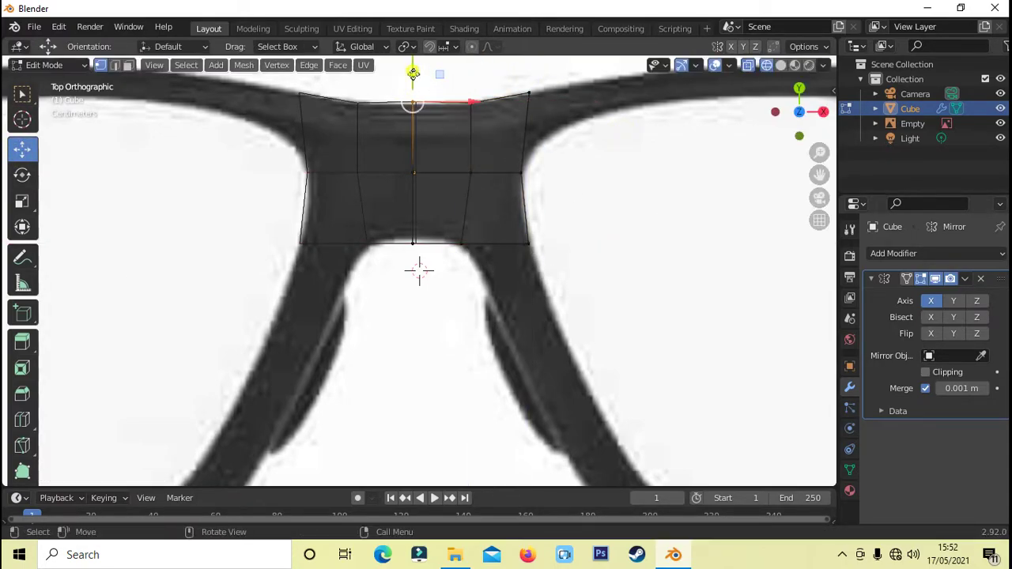
# Raise the bottom-right vertex to the bridge outline and select the bridge's lower right edge.
pyautogui.click(413, 239)
pyautogui.click(622, 350)
pyautogui.moveTo(528, 243); pyautogui.dragTo(529, 232)
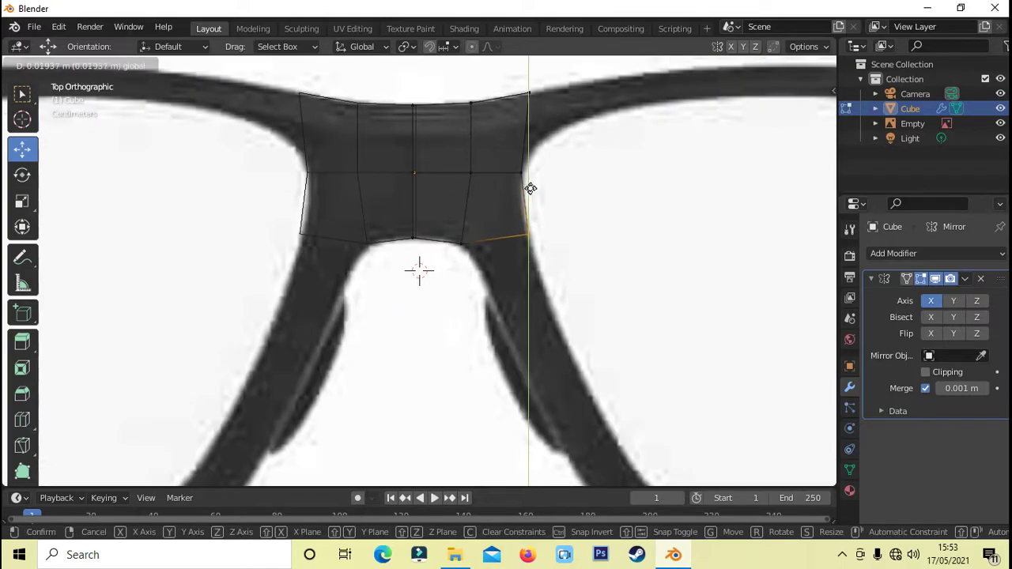
pyautogui.click(542, 246)
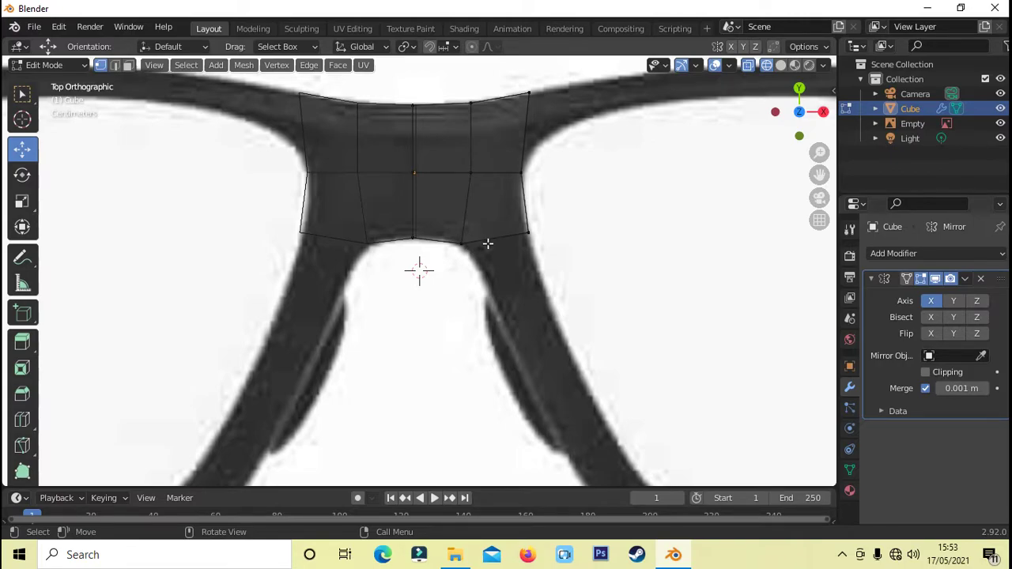
pyautogui.moveTo(482, 229); pyautogui.dragTo(515, 257)
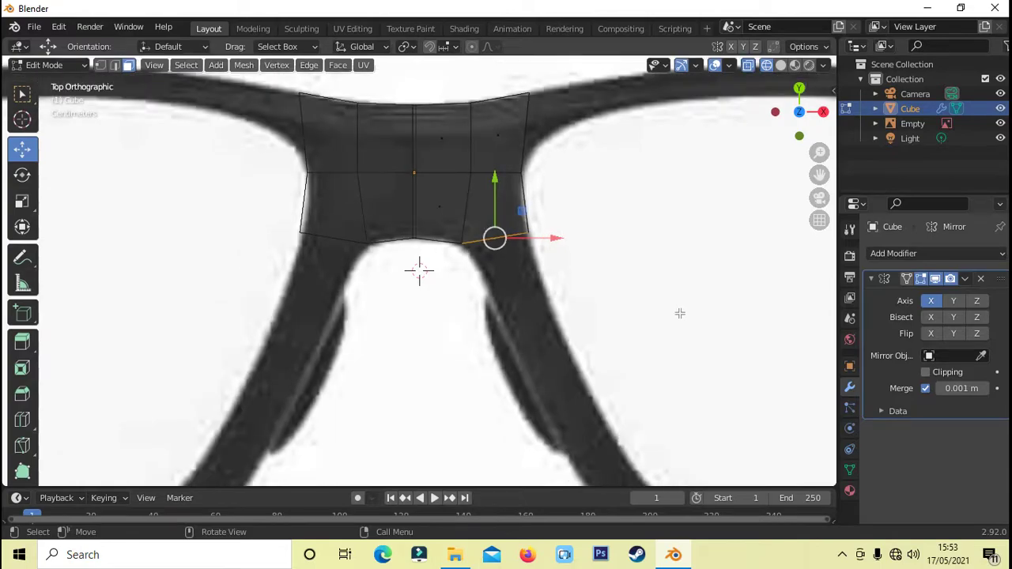
pyautogui.keyDown('shift'); pyautogui.moveTo(680, 314); pyautogui.dragTo(598, 304, button='middle'); pyautogui.keyUp('shift')
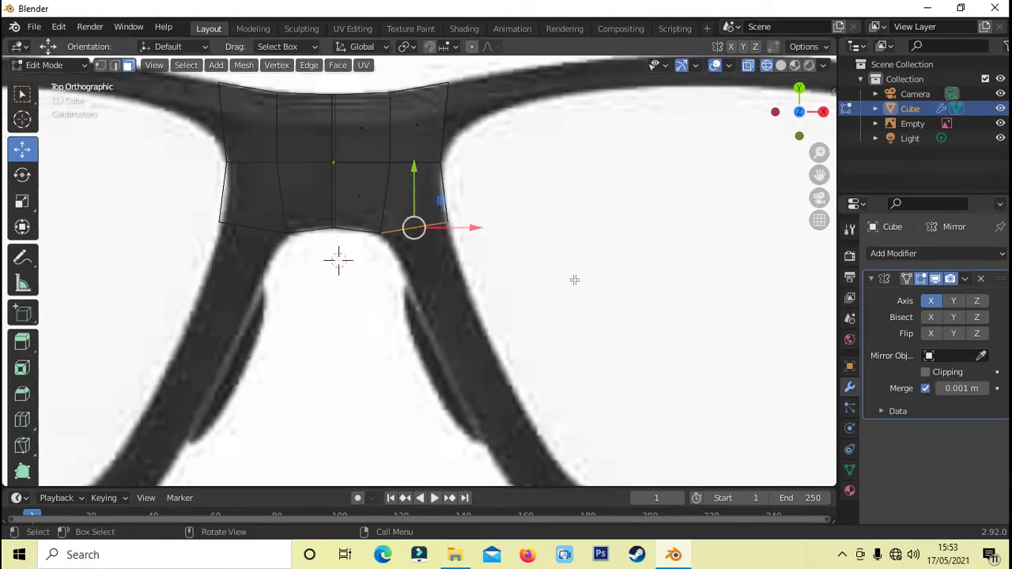
# Extrude the bridge's end edge downward, moving, narrowing and rotating it onto the frame.
pyautogui.press('e')
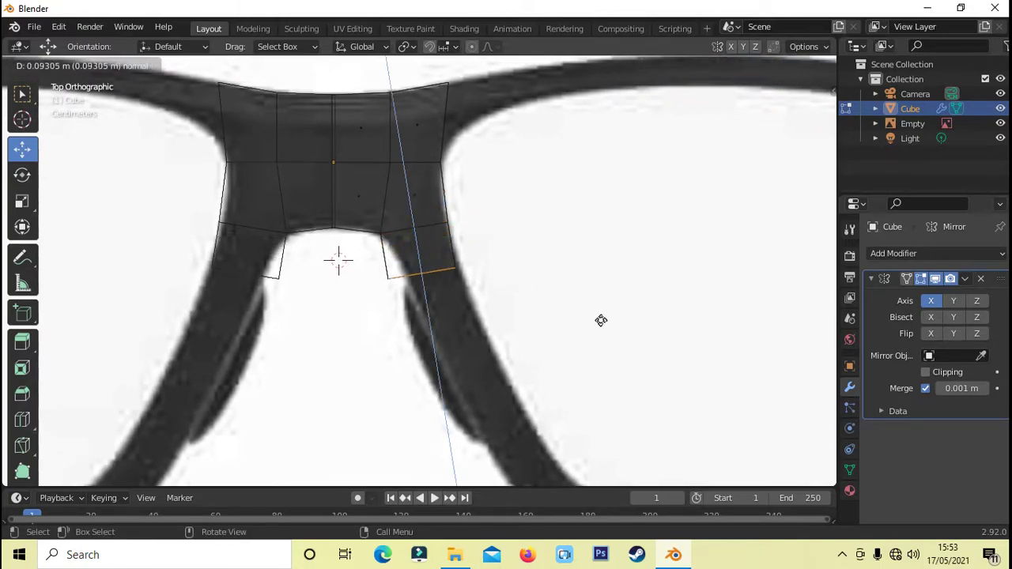
pyautogui.click(615, 344)
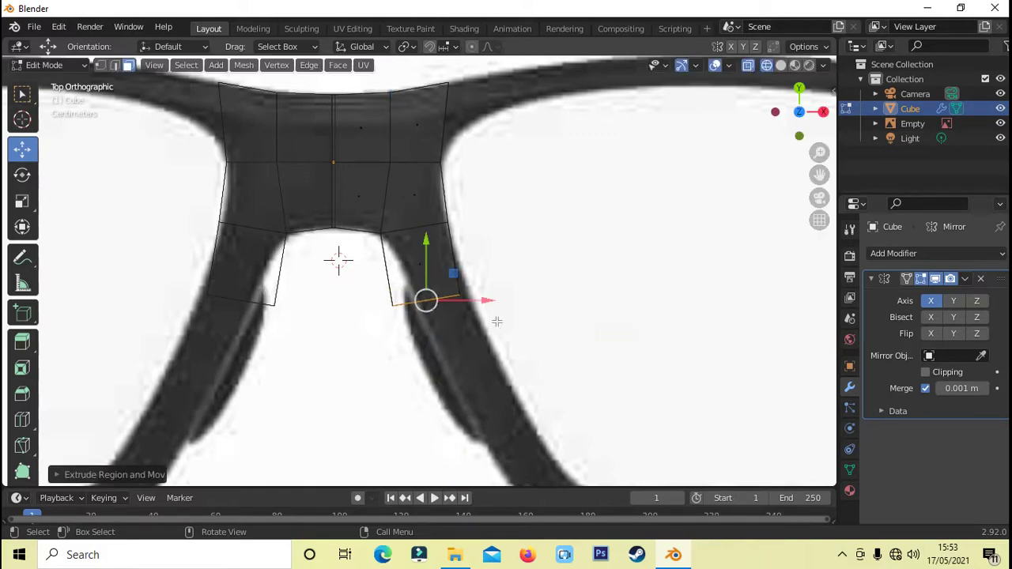
pyautogui.moveTo(478, 300); pyautogui.dragTo(498, 301)
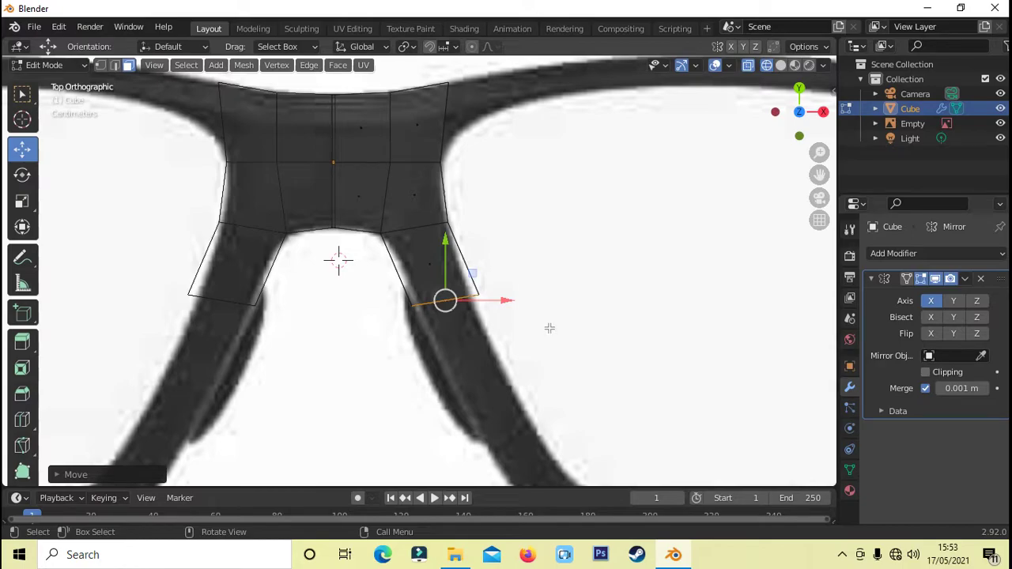
pyautogui.press('s')
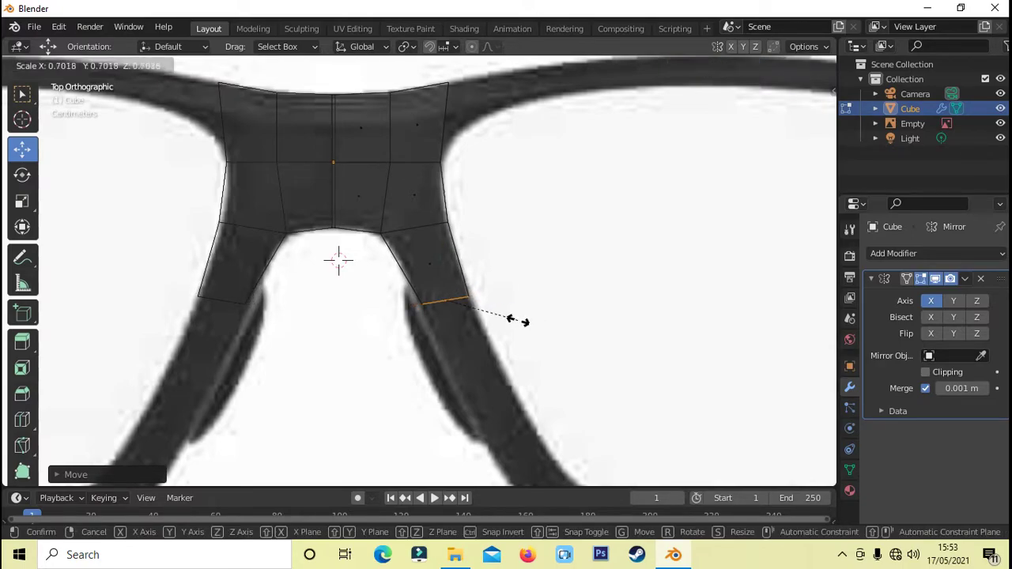
pyautogui.click(518, 320)
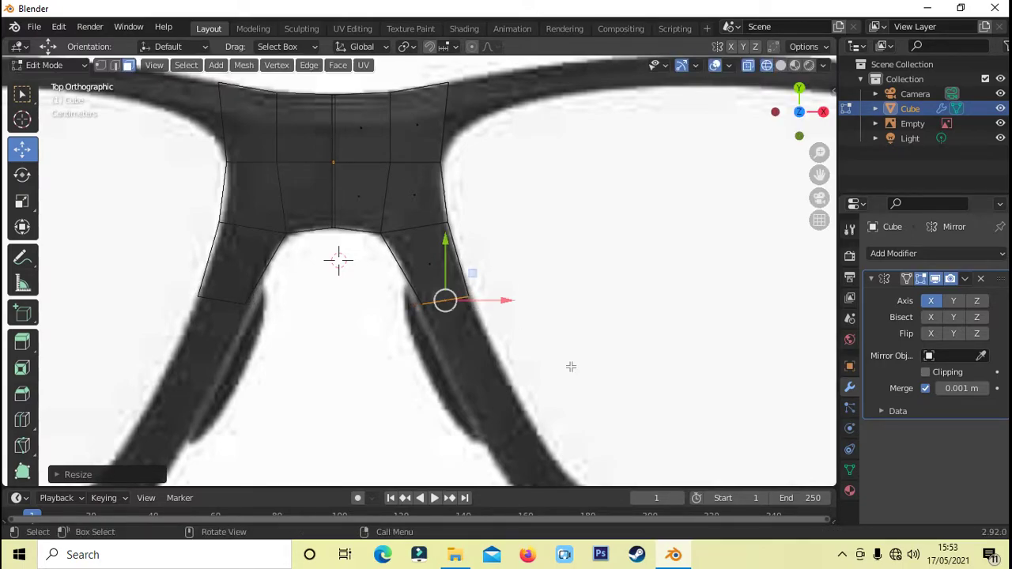
pyautogui.press('r')
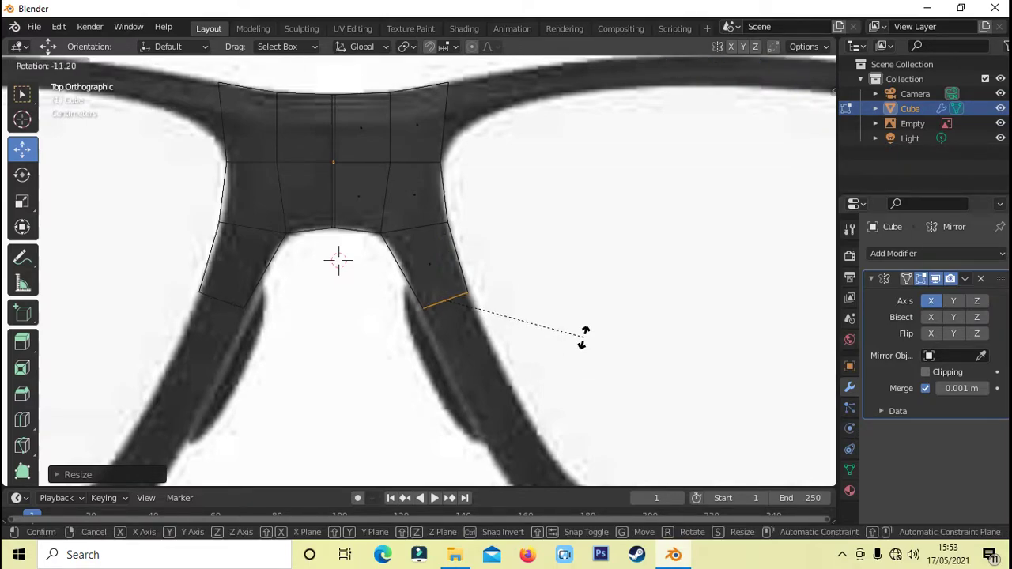
pyautogui.click(583, 340)
# Check the depth from an orbit, return to top view, then align and extend the end edge.
pyautogui.scroll(2, 475, 339)
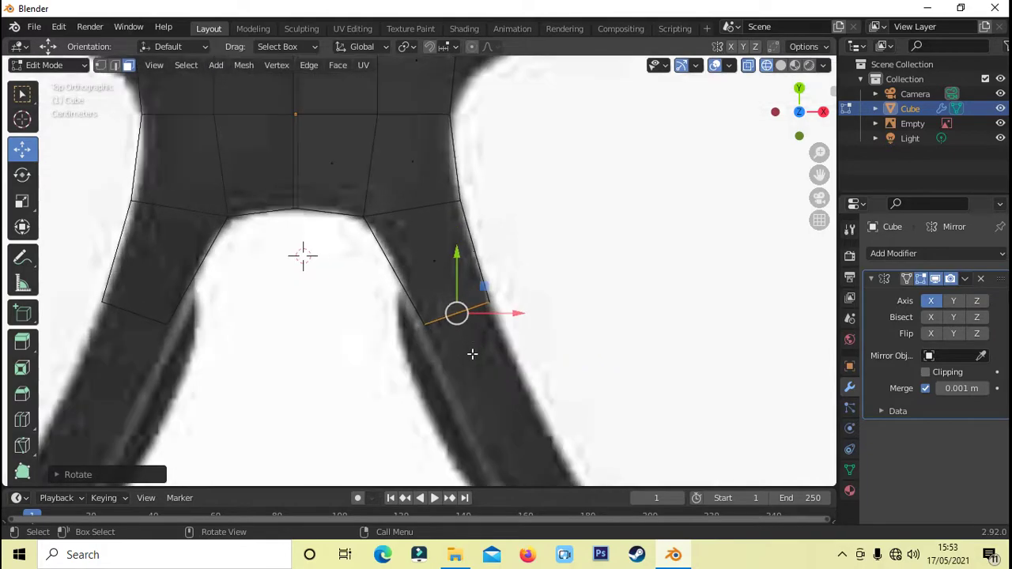
pyautogui.moveTo(472, 355)
pyautogui.mouseDown(button='middle')
pyautogui.moveTo(494, 318)
pyautogui.moveTo(485, 315)
pyautogui.mouseUp(button='middle')
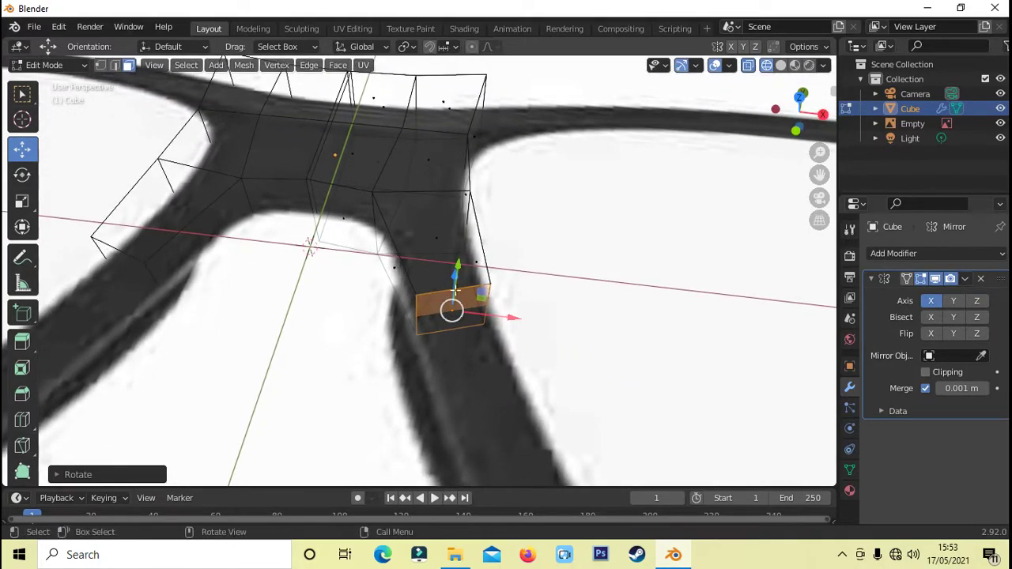
pyautogui.press('KP_7')
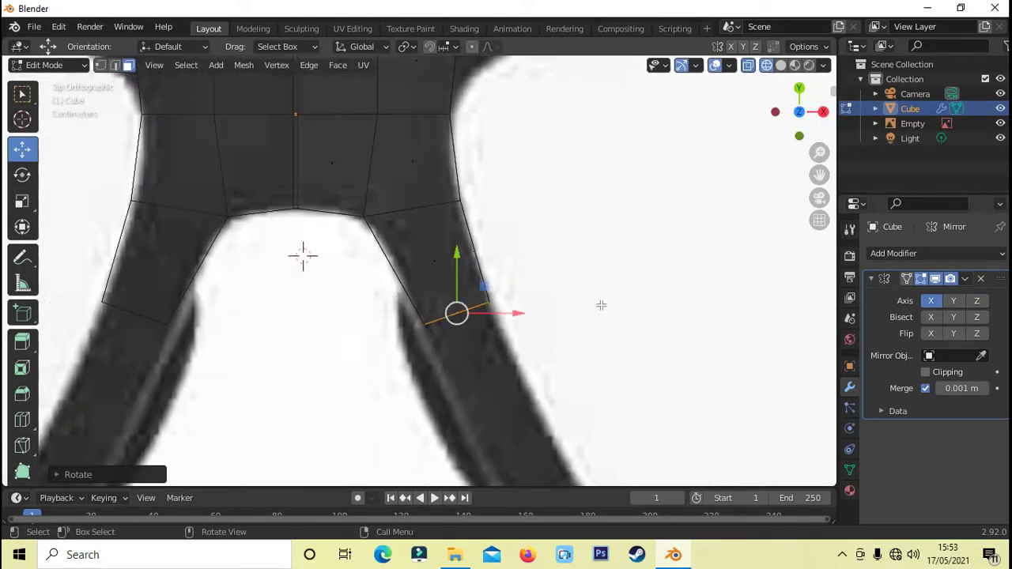
pyautogui.press('r')
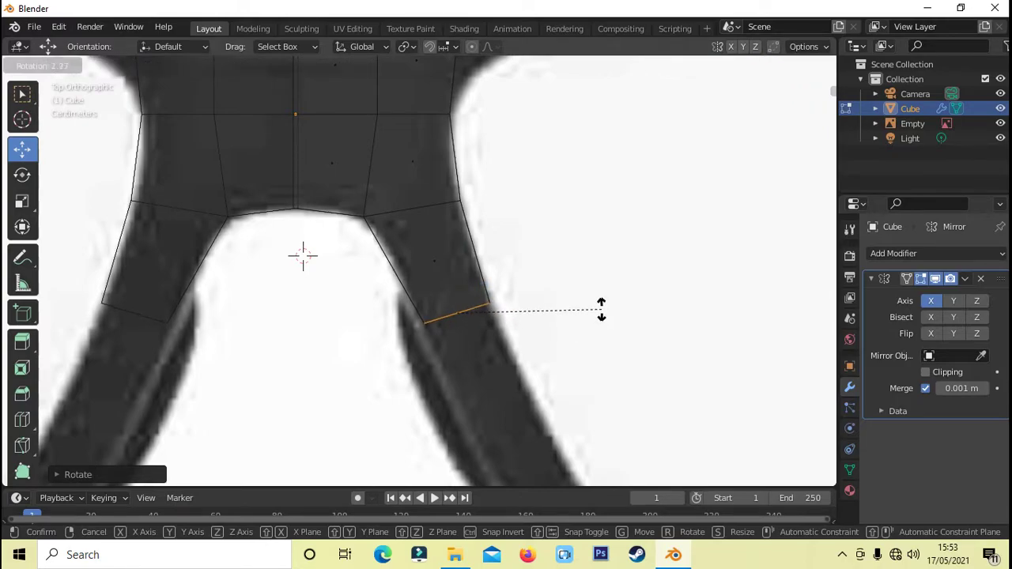
pyautogui.click(601, 317)
pyautogui.scroll(-1, 599, 317)
pyautogui.press('g')
pyautogui.press('z')
pyautogui.press('z')
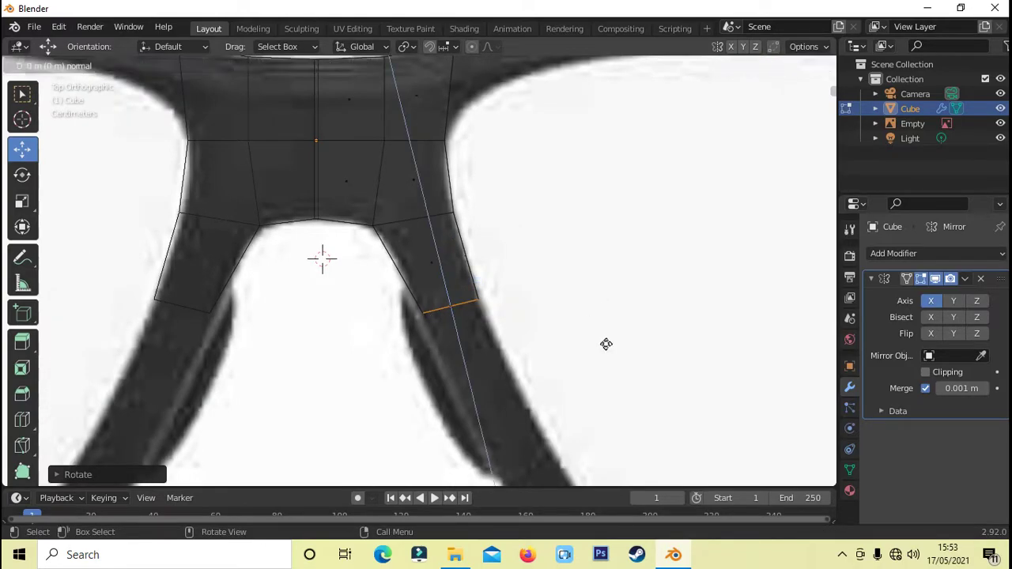
pyautogui.click(653, 434)
# Extrude another strip segment, scaling the end edge slightly smaller and rotating it along the frame.
pyautogui.press('e')
pyautogui.press('x')
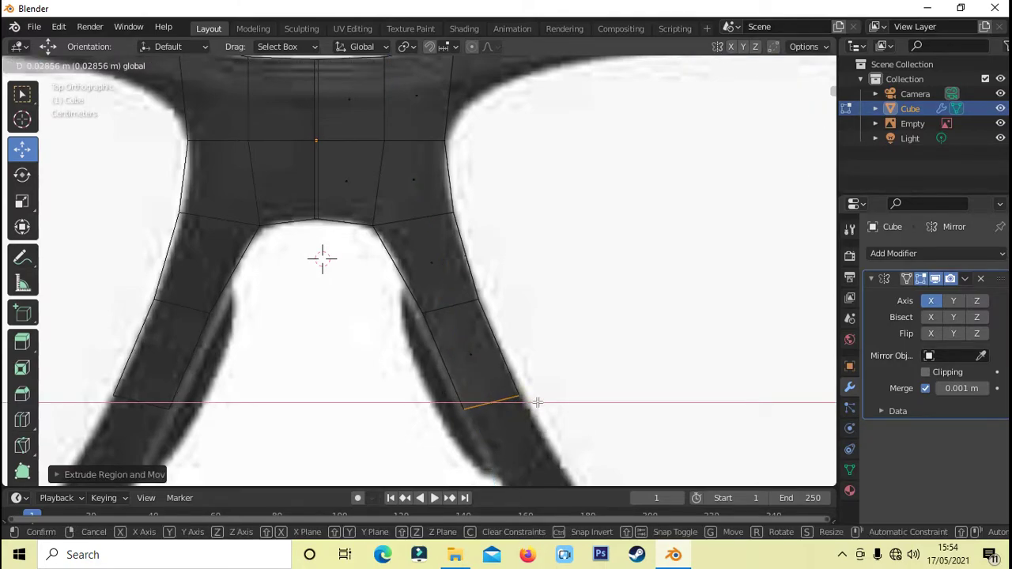
pyautogui.rightClick(537, 402)
pyautogui.scroll(-2, 577, 306)
pyautogui.scroll(1, 588, 325)
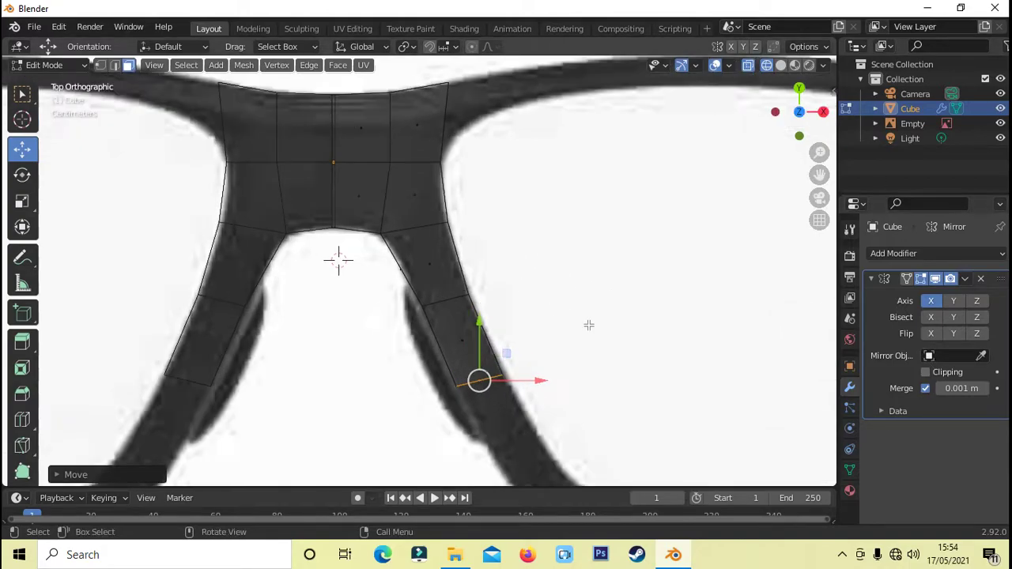
pyautogui.press('s')
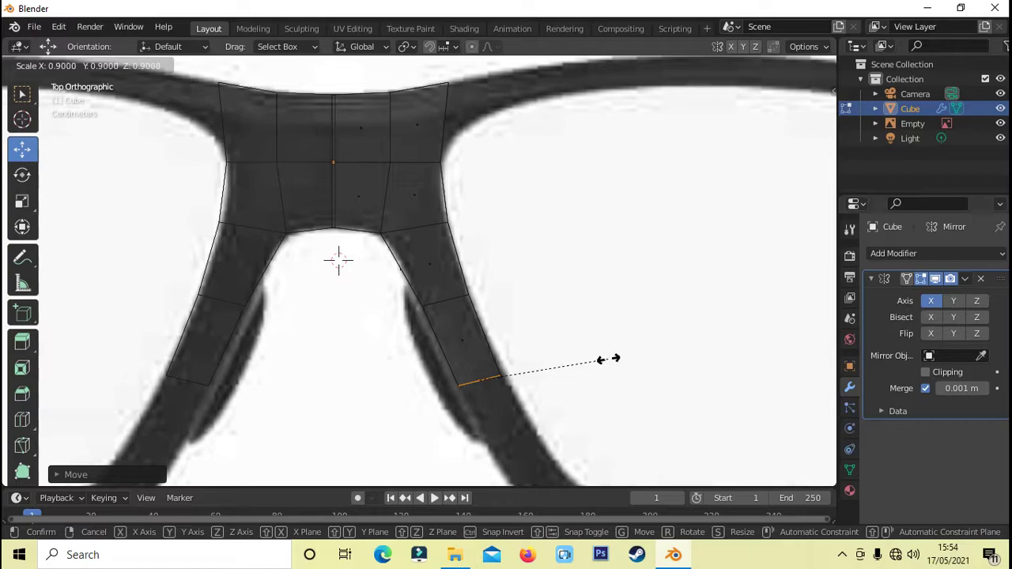
pyautogui.click(609, 360)
pyautogui.press('r')
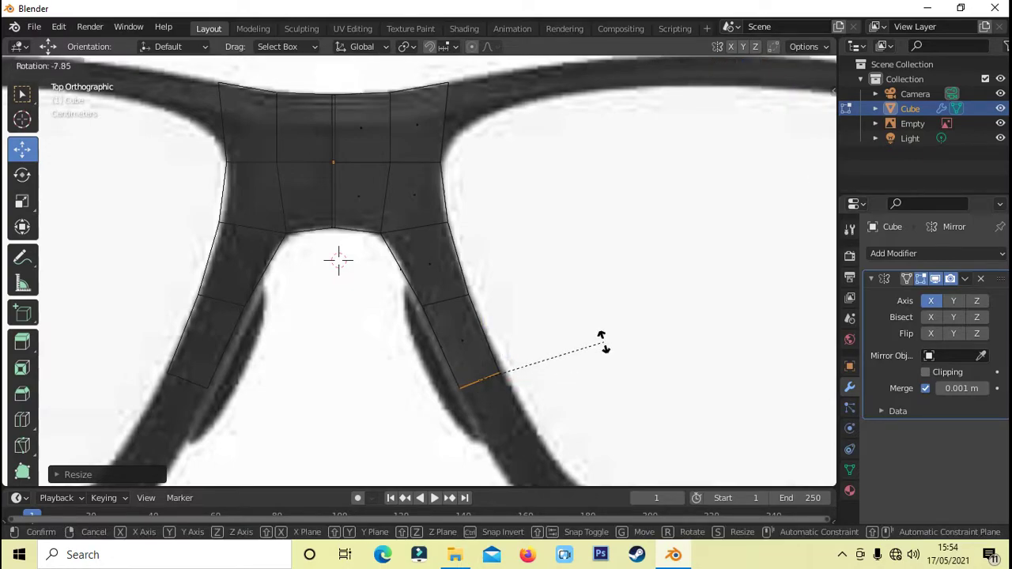
pyautogui.click(603, 341)
# Extend the strip toward the lower rim, nudging and rotating the end edge to match it.
pyautogui.scroll(-2, 614, 348)
pyautogui.keyDown('shift'); pyautogui.moveTo(614, 348); pyautogui.dragTo(558, 267, button='middle'); pyautogui.keyUp('shift')
pyautogui.scroll(2, 557, 267)
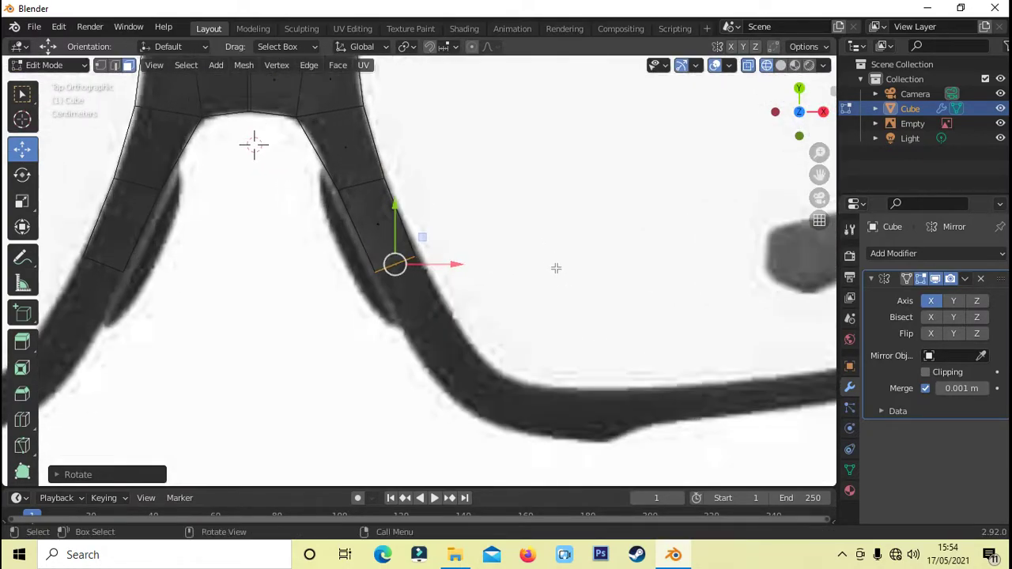
pyautogui.press('g')
pyautogui.press('z')
pyautogui.press('z')
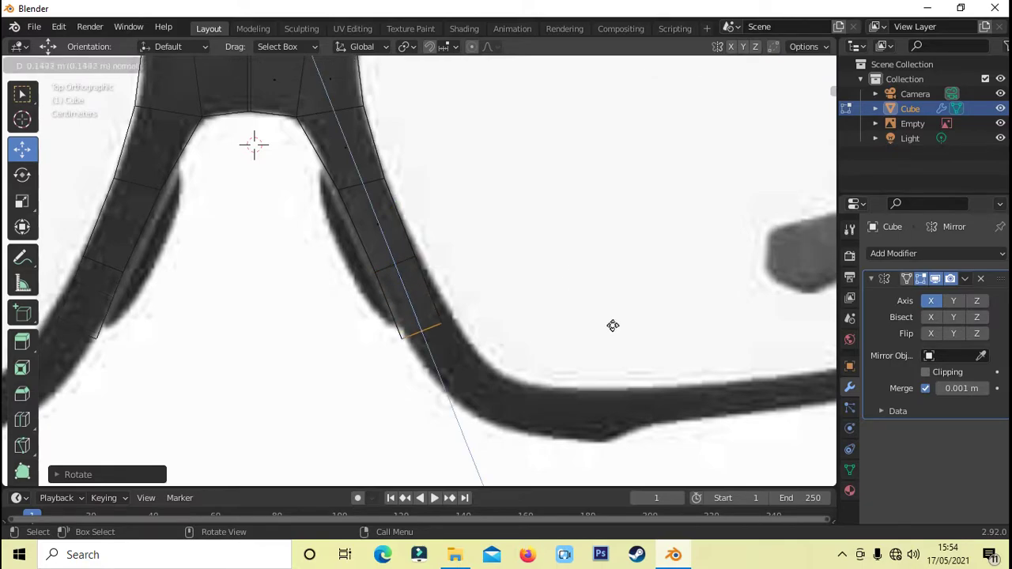
pyautogui.click(619, 333)
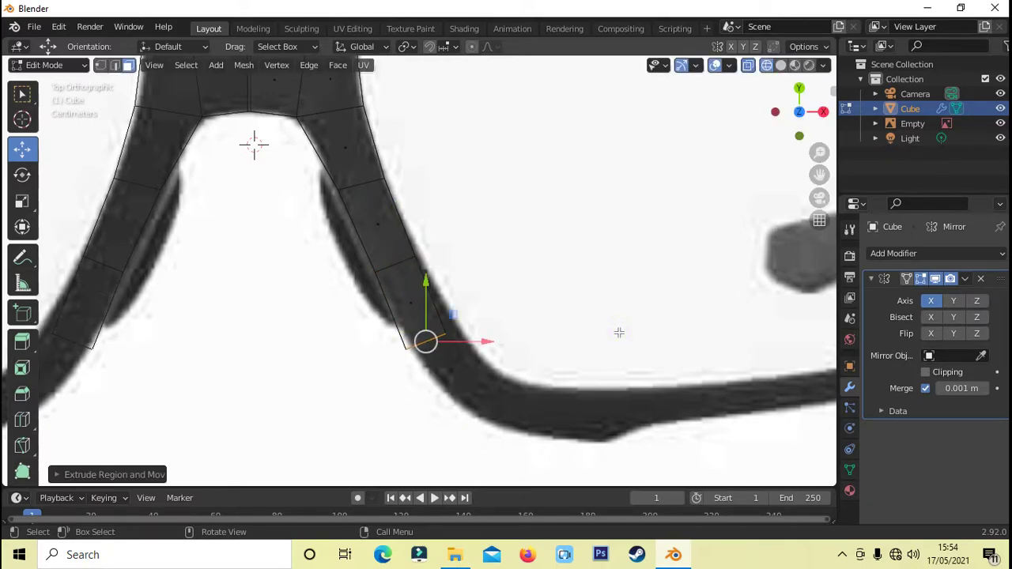
pyautogui.moveTo(494, 344); pyautogui.dragTo(509, 336)
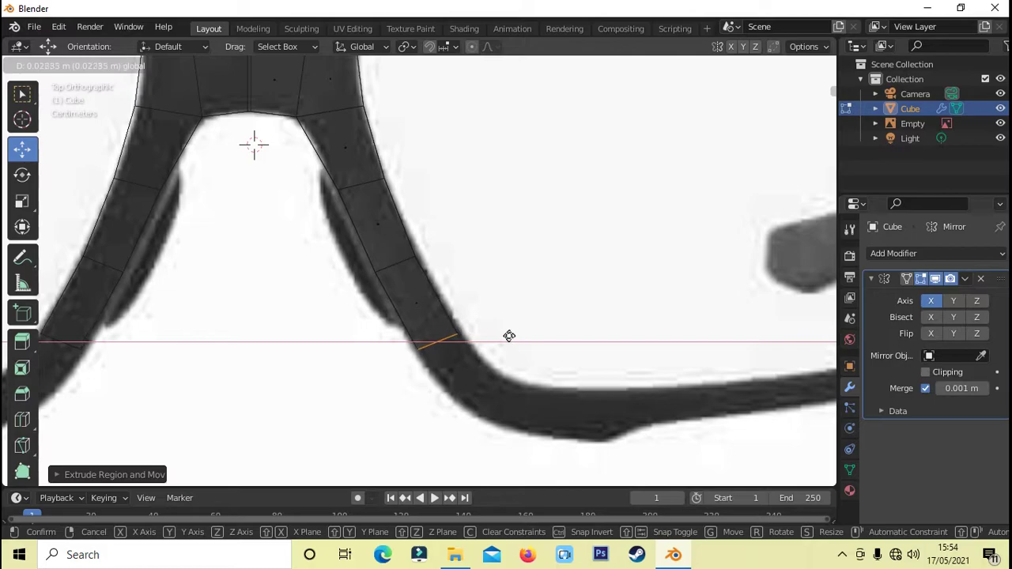
pyautogui.click(511, 337)
pyautogui.press('r')
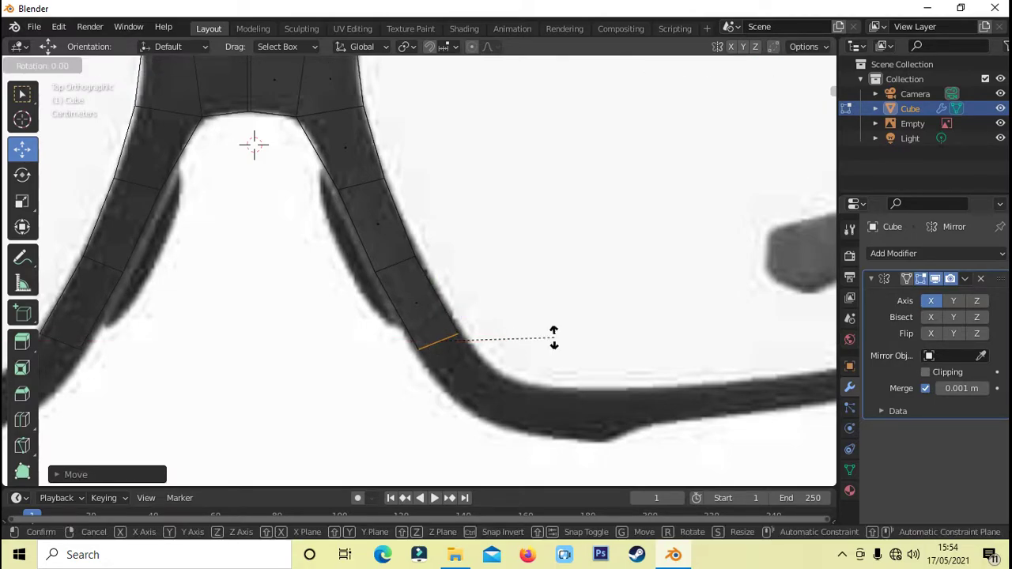
pyautogui.click(544, 319)
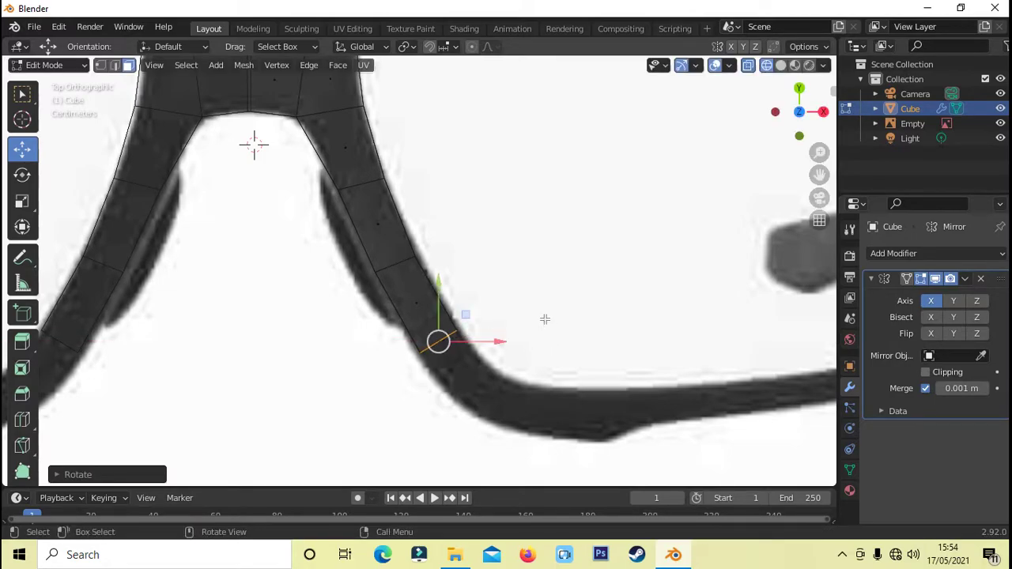
# Add one more rim segment, rotating, shifting and resizing its end edge to the rim width.
pyautogui.press('g')
pyautogui.press('z')
pyautogui.press('z')
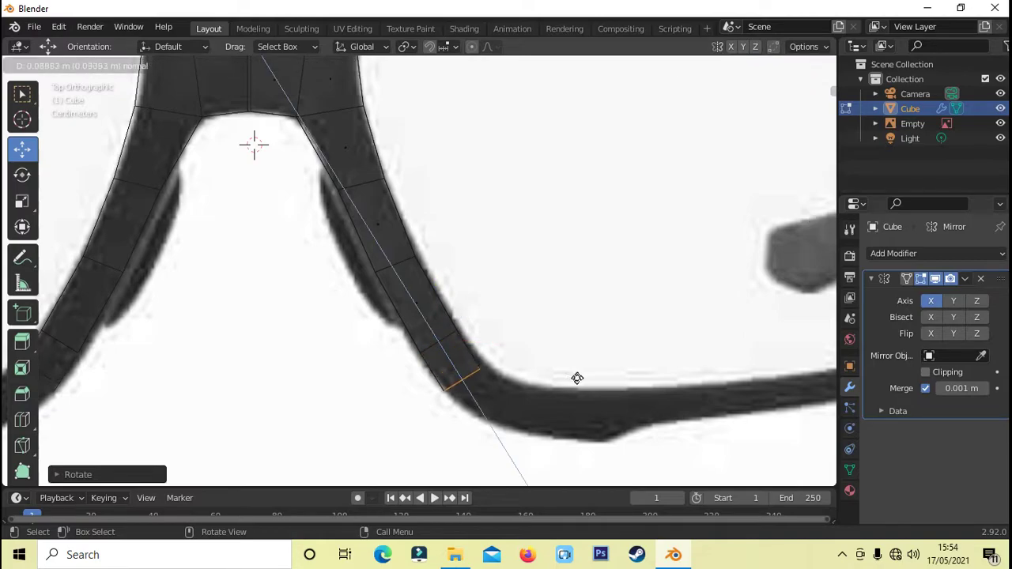
pyautogui.click(578, 378)
pyautogui.moveTo(524, 384); pyautogui.dragTo(530, 381)
pyautogui.press('r')
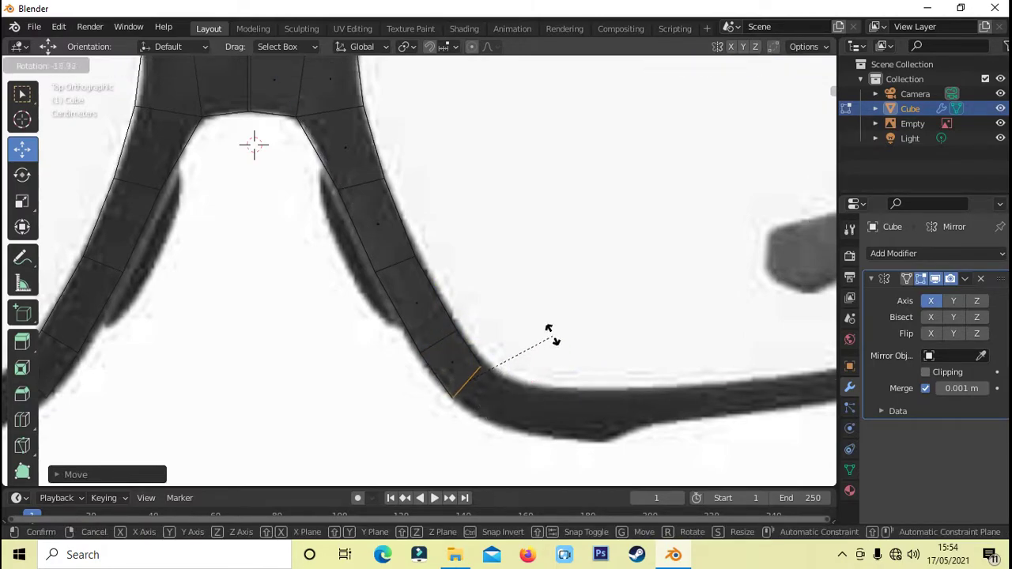
pyautogui.click(552, 328)
pyautogui.moveTo(467, 322); pyautogui.dragTo(468, 320)
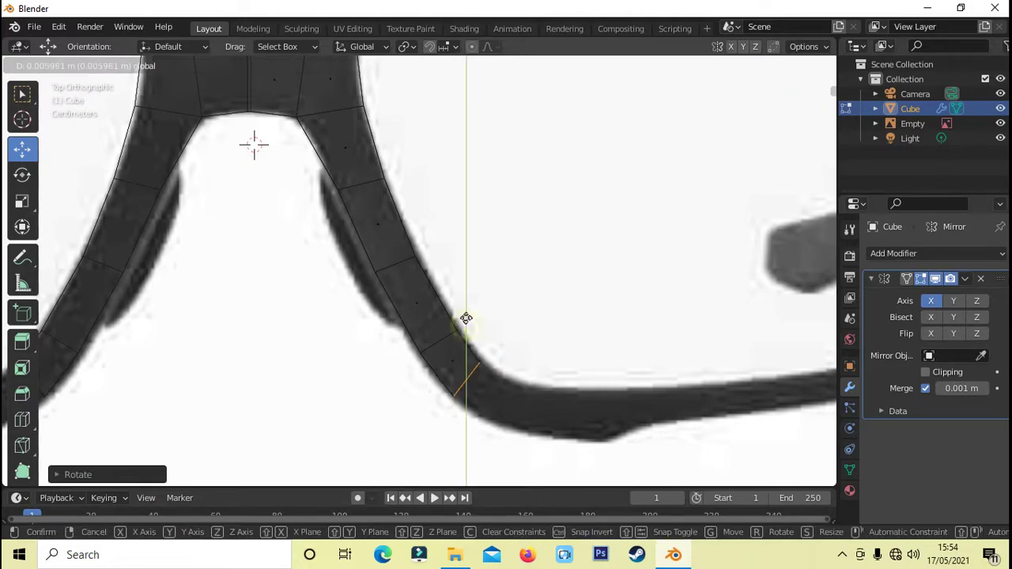
pyautogui.press('s')
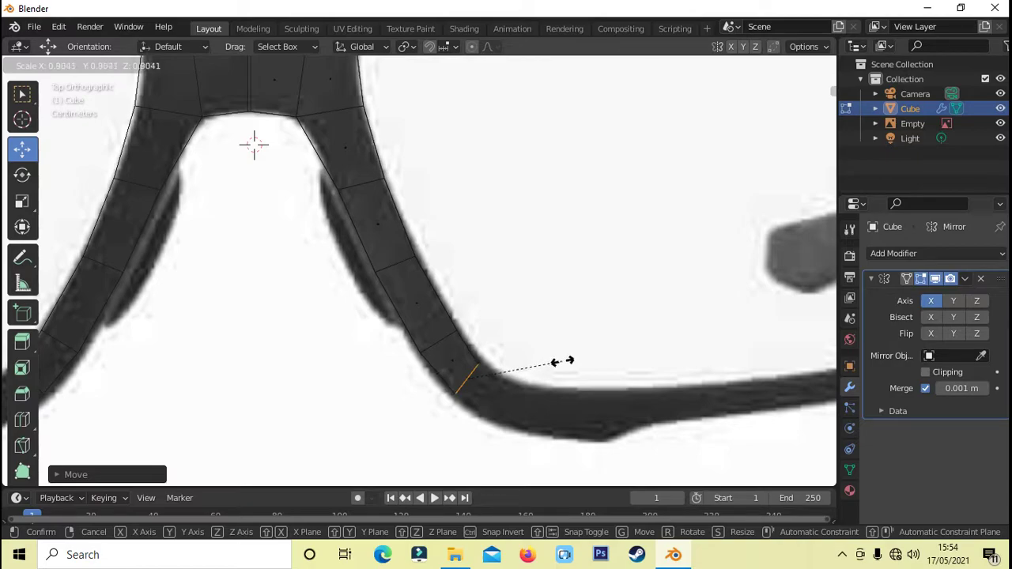
pyautogui.click(562, 361)
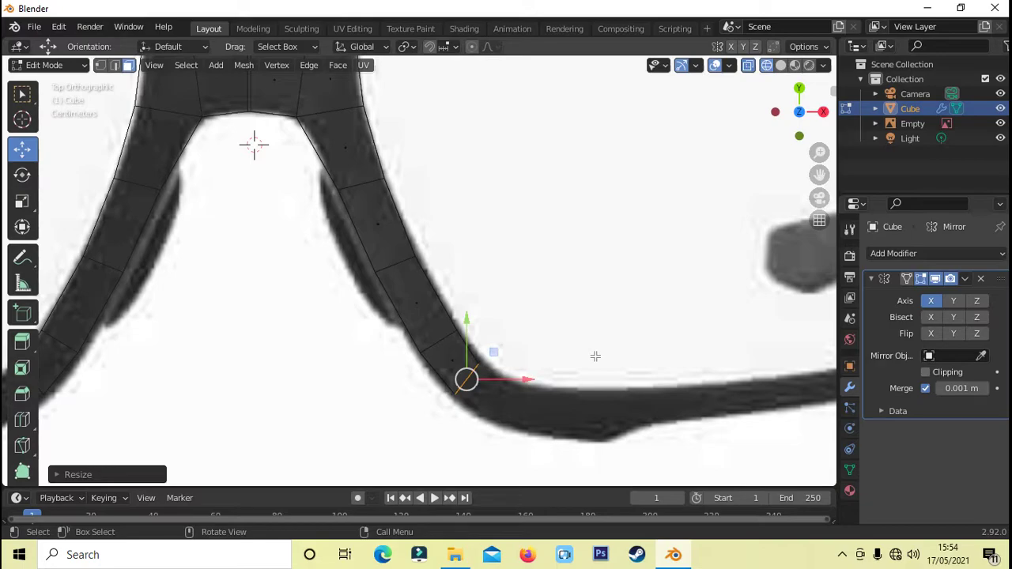
# Extrude the strip around the lower inner corner, rotating and resizing the end edge.
pyautogui.scroll(-3, 595, 357)
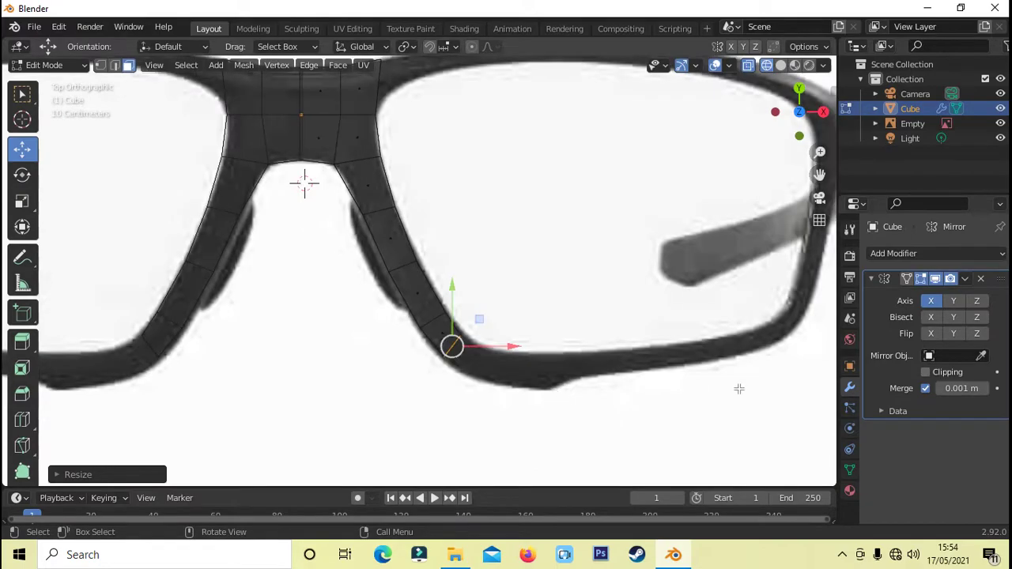
pyautogui.scroll(3, 606, 357)
pyautogui.press('e')
pyautogui.click(656, 372)
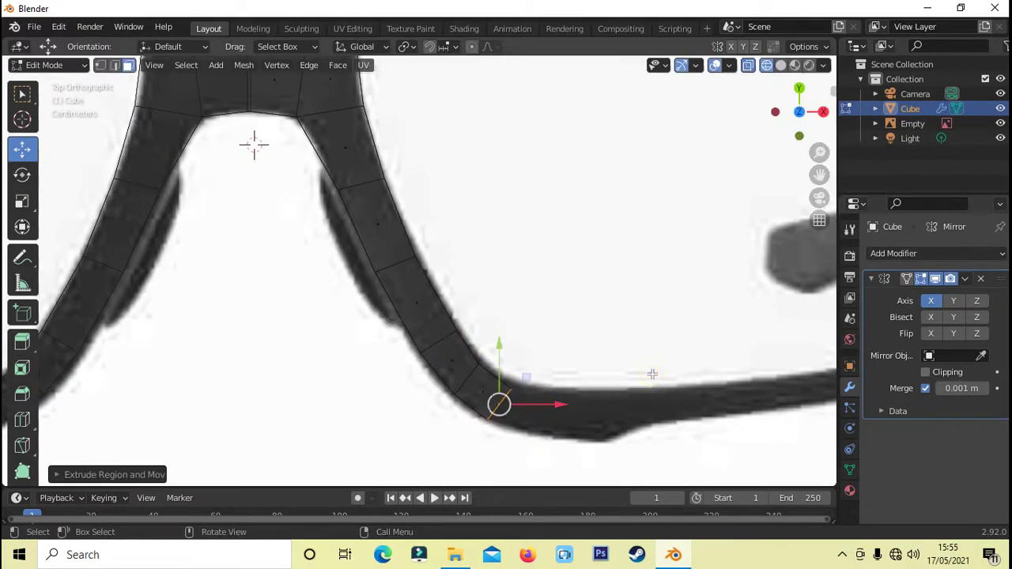
pyautogui.press('r')
pyautogui.click(633, 322)
pyautogui.press('s')
pyautogui.press('y')
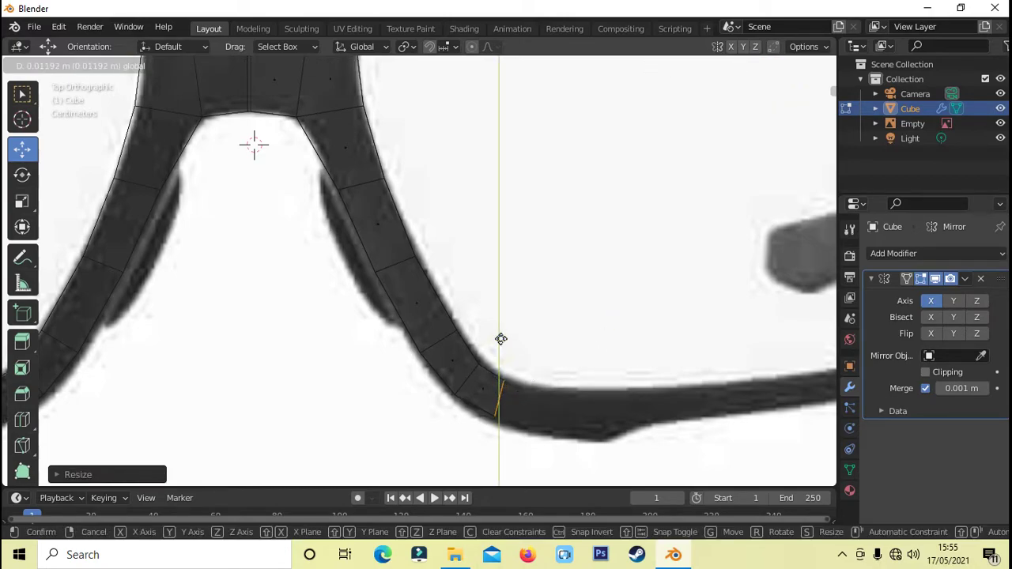
pyautogui.press('y')
pyautogui.click(688, 371)
# Add two segments along the bottom rim, rotating and resizing the end edge to the rim width.
pyautogui.press('e')
pyautogui.click(558, 355)
pyautogui.moveTo(558, 354); pyautogui.dragTo(558, 364)
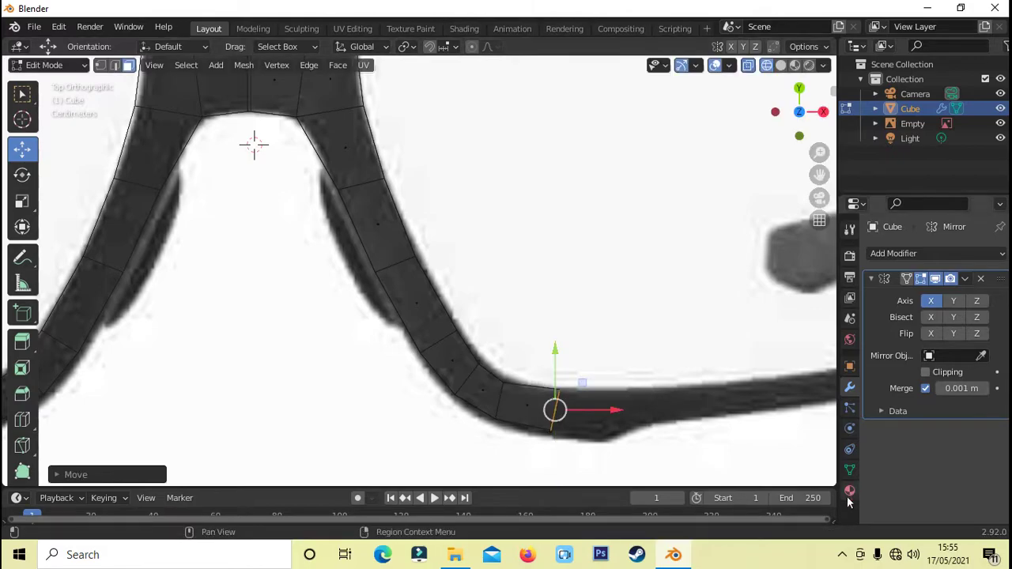
pyautogui.scroll(1, 557, 364)
pyautogui.press('r')
pyautogui.click(712, 372)
pyautogui.press('e')
pyautogui.click(746, 375)
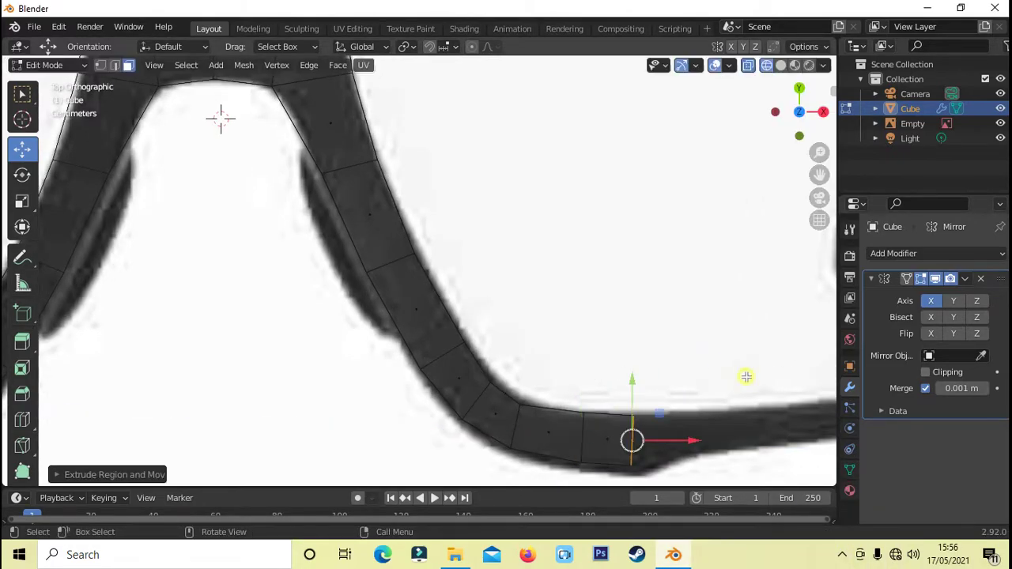
pyautogui.press('s')
pyautogui.click(781, 405)
# Extrude a horizontal segment along the bottom rim and shift its end edge vertically into place.
pyautogui.press('e')
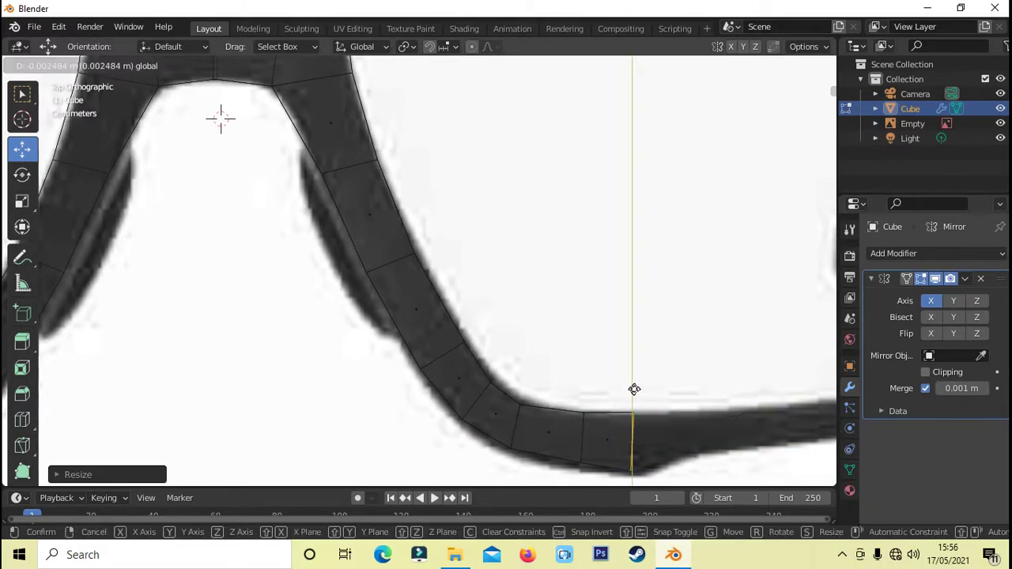
pyautogui.press('Escape')
pyautogui.press('e')
pyautogui.press('x')
pyautogui.click(674, 385)
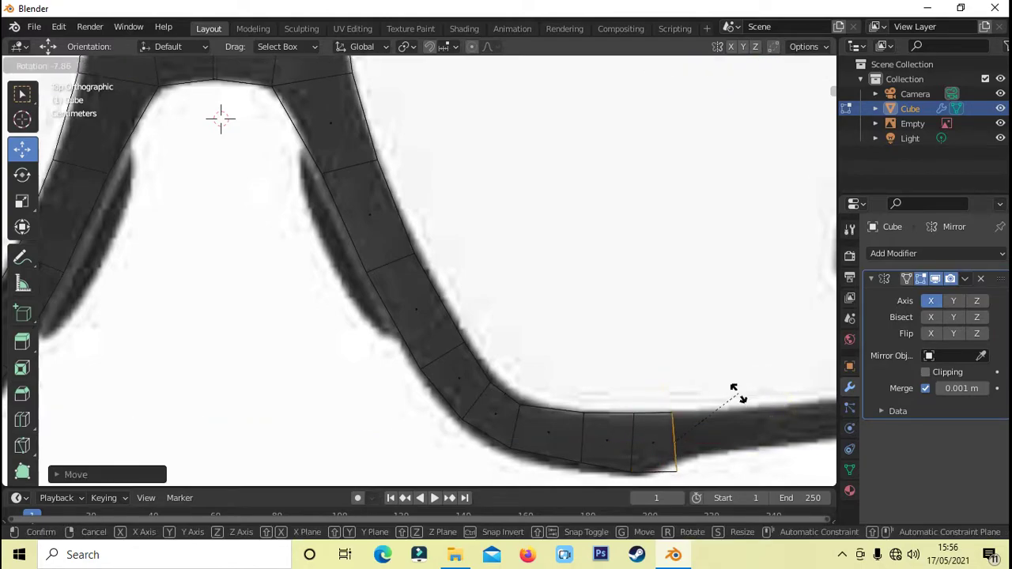
pyautogui.press('g')
pyautogui.press('y')
pyautogui.click(697, 400)
# Abandon two horizontal resizes, then extrude the next bottom-rim segment along Y.
pyautogui.scroll(-3, 697, 400)
pyautogui.press('s')
pyautogui.press('x')
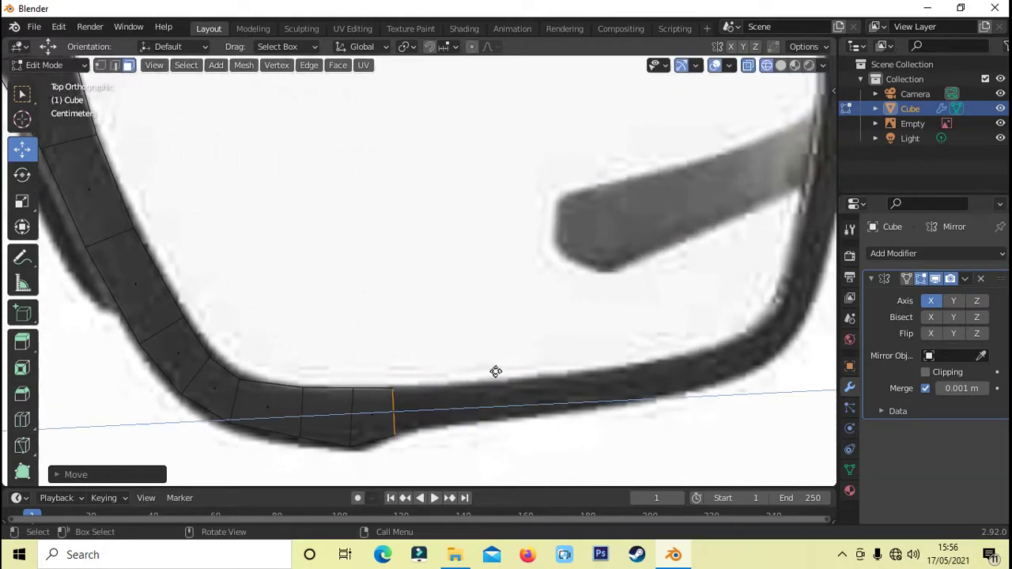
pyautogui.press('Escape')
pyautogui.press('s')
pyautogui.press('x')
pyautogui.press('Escape')
pyautogui.press('e')
pyautogui.press('y')
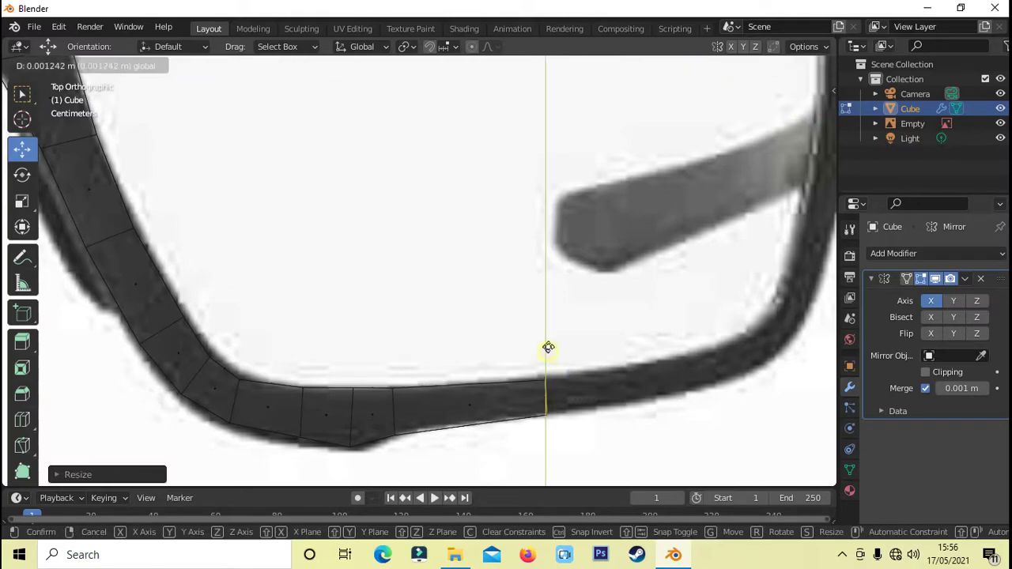
pyautogui.click(702, 322)
# Rotate the new end edge to follow the bottom rim.
pyautogui.press('s')
pyautogui.press('x')
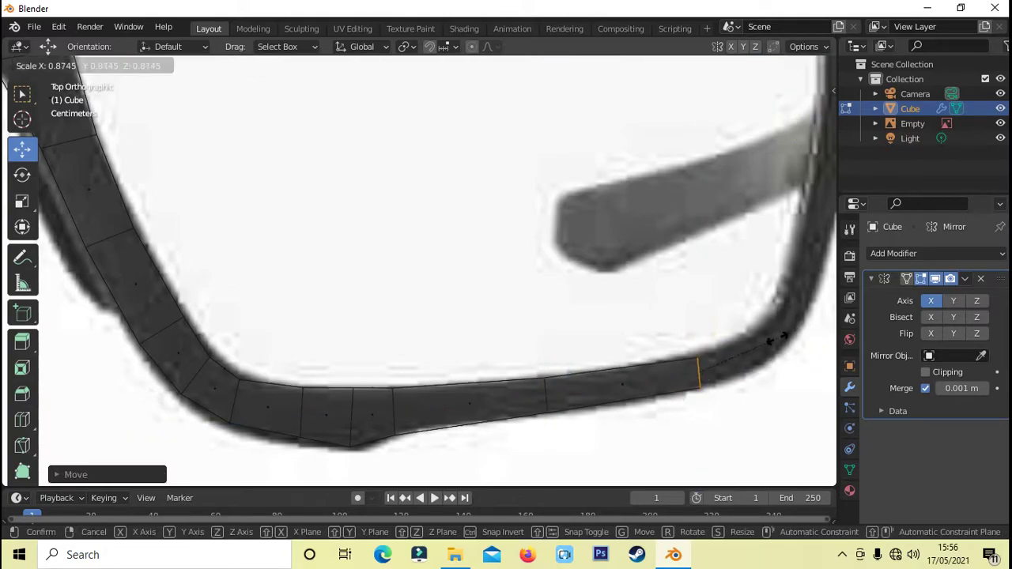
pyautogui.press('Escape')
pyautogui.press('r')
pyautogui.click(723, 306)
pyautogui.scroll(2, 575, 333)
# Extrude a segment toward the outer corner, resizing it and rotating it upward.
pyautogui.press('e')
pyautogui.click(641, 285)
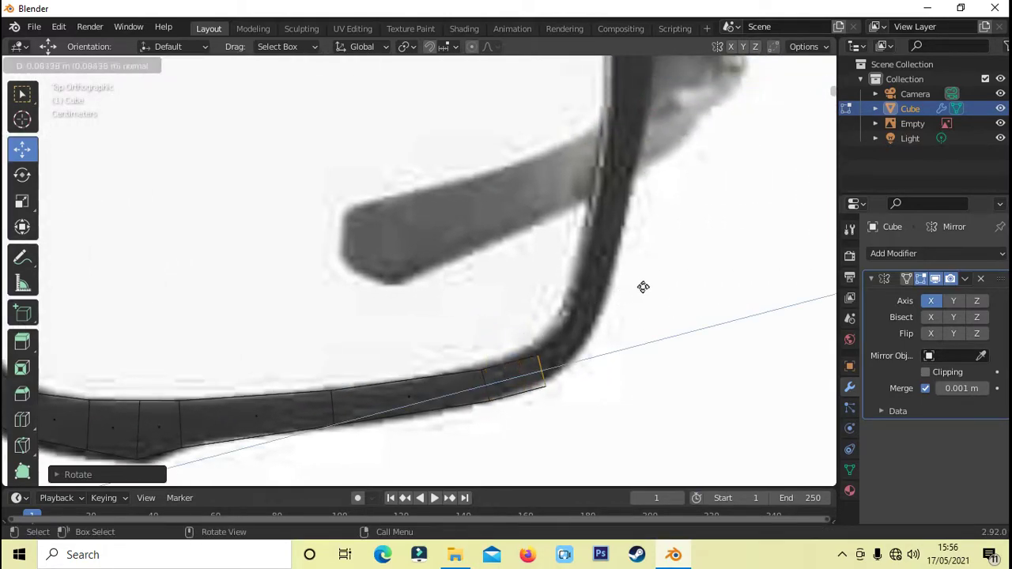
pyautogui.press('s')
pyautogui.press('y')
pyautogui.click(577, 309)
pyautogui.press('r')
pyautogui.click(599, 296)
# Extrude a segment around the outer lower corner, scaling and rotating it to the curve.
pyautogui.press('e')
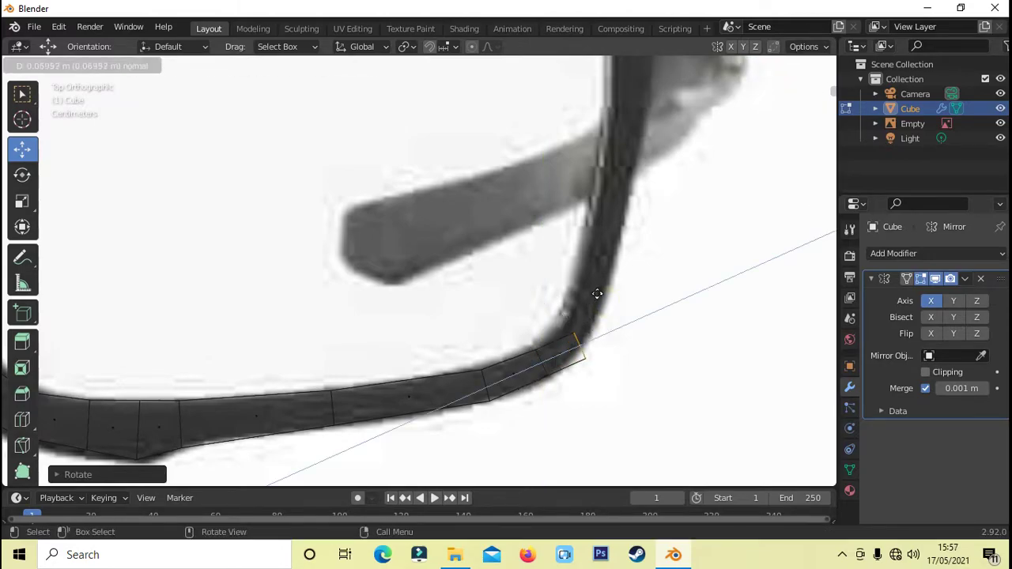
pyautogui.click(583, 316)
pyautogui.press('s')
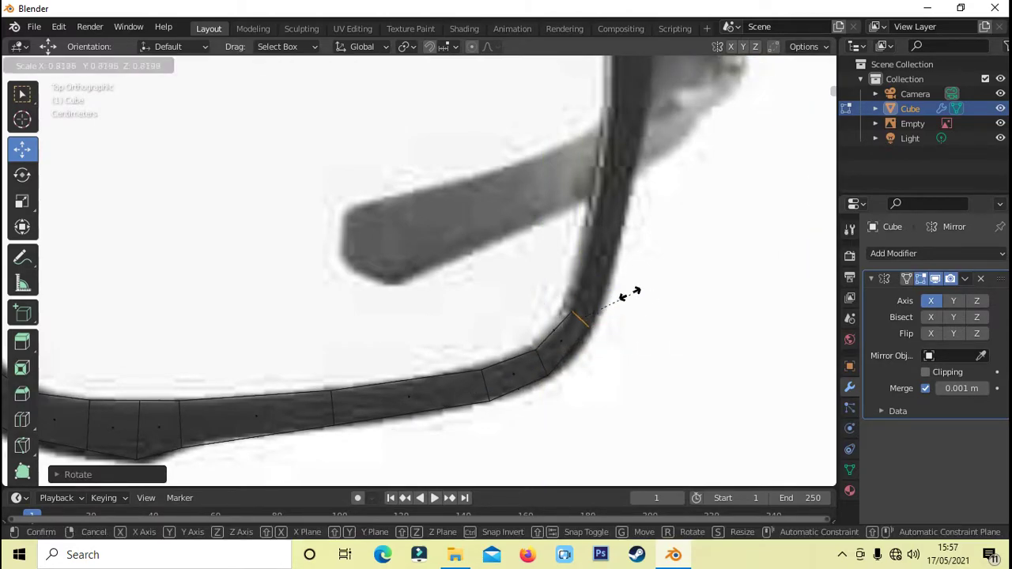
pyautogui.click(633, 296)
pyautogui.press('r')
pyautogui.click(623, 261)
# Resize the end edge on the outer side to match the rim width.
pyautogui.press('e')
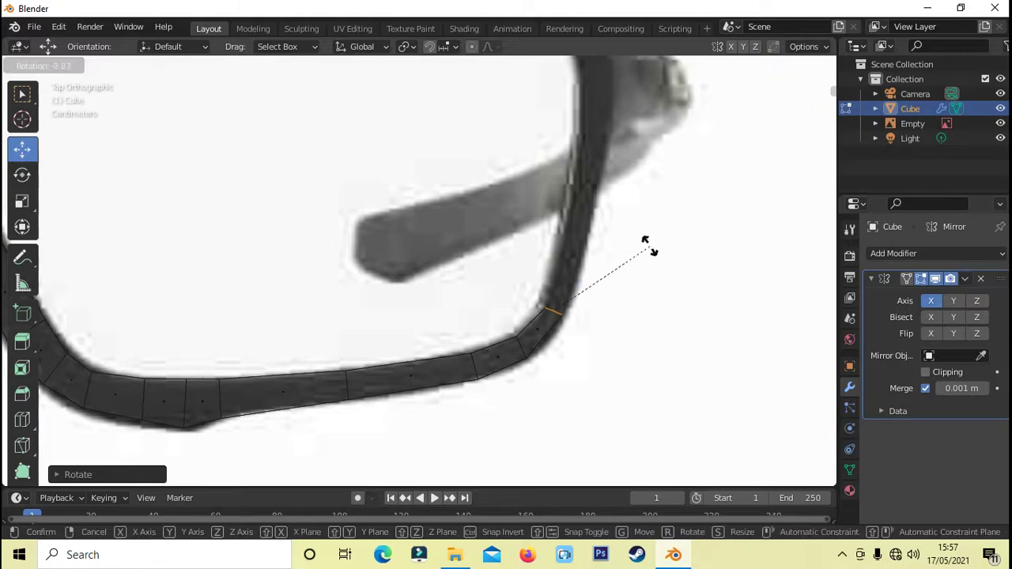
pyautogui.press('Escape')
pyautogui.press('e')
pyautogui.press('Escape')
pyautogui.press('e')
pyautogui.press('Escape')
pyautogui.press('s')
pyautogui.press('x')
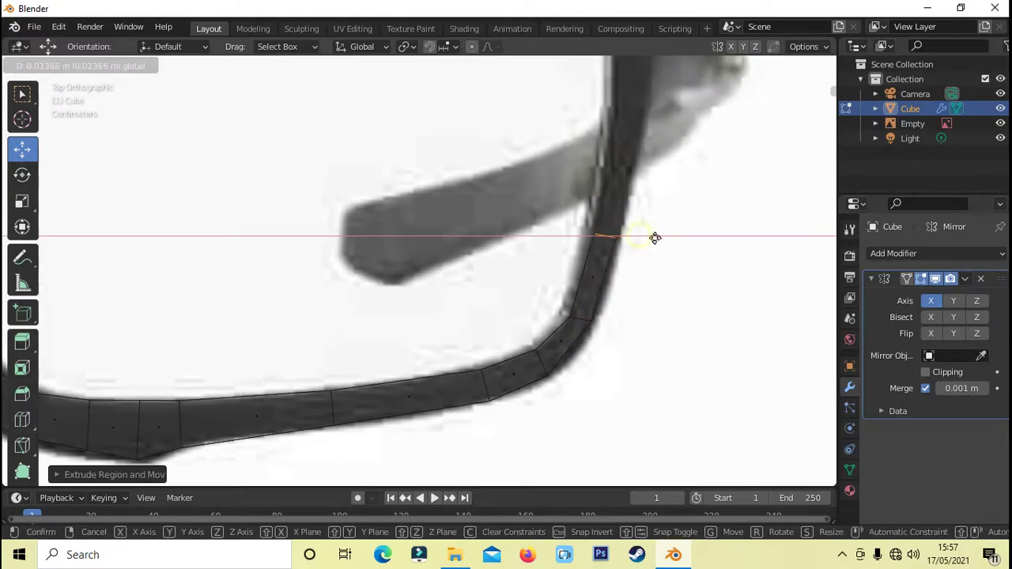
pyautogui.press('x')
pyautogui.click(652, 208)
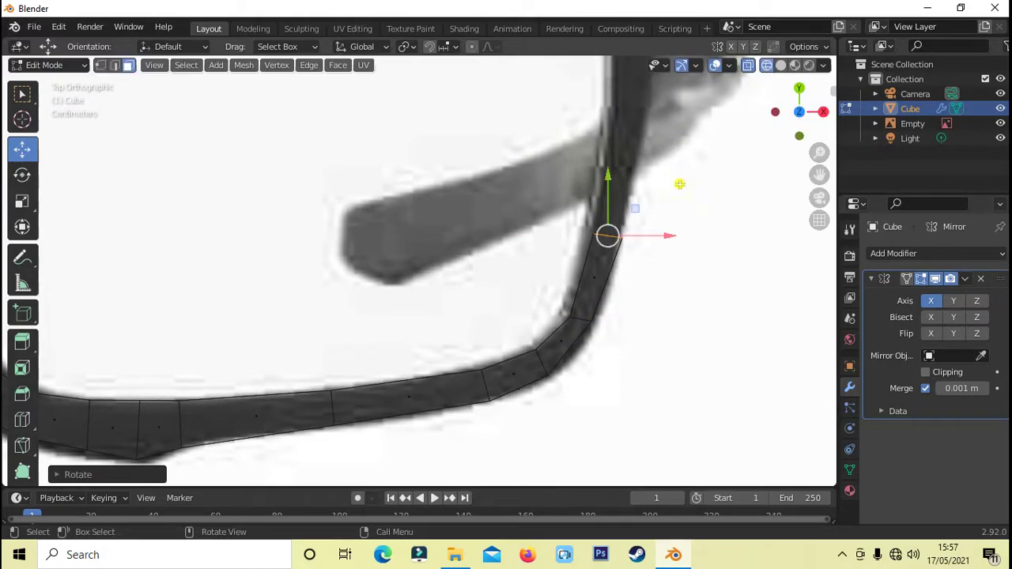
pyautogui.scroll(3, 644, 267)
pyautogui.press('s')
pyautogui.click(655, 271)
# Shift the end edge sideways along X and scale it to the rim's width.
pyautogui.press('g')
pyautogui.press('x')
pyautogui.click(516, 234)
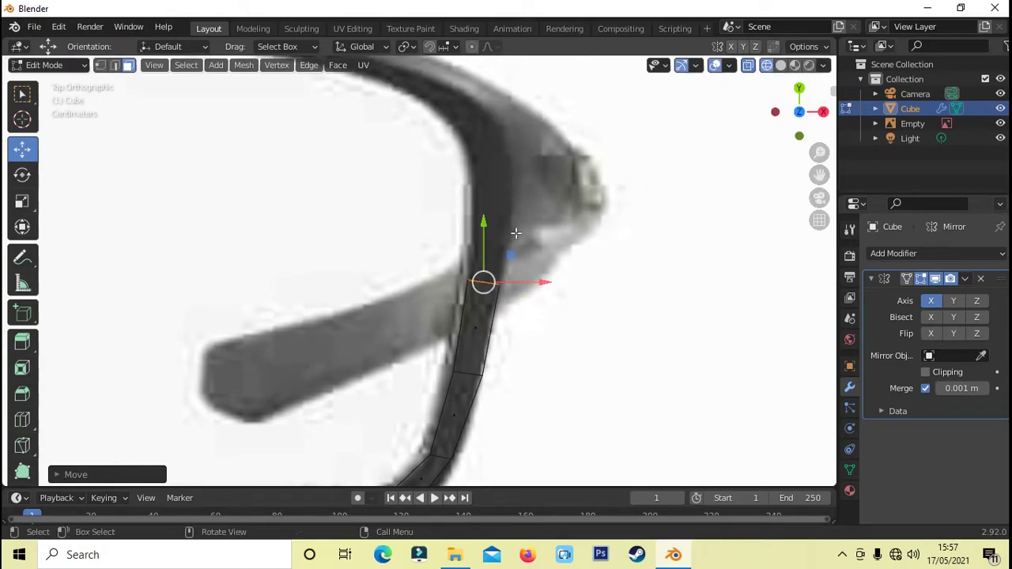
pyautogui.scroll(-1, 516, 234)
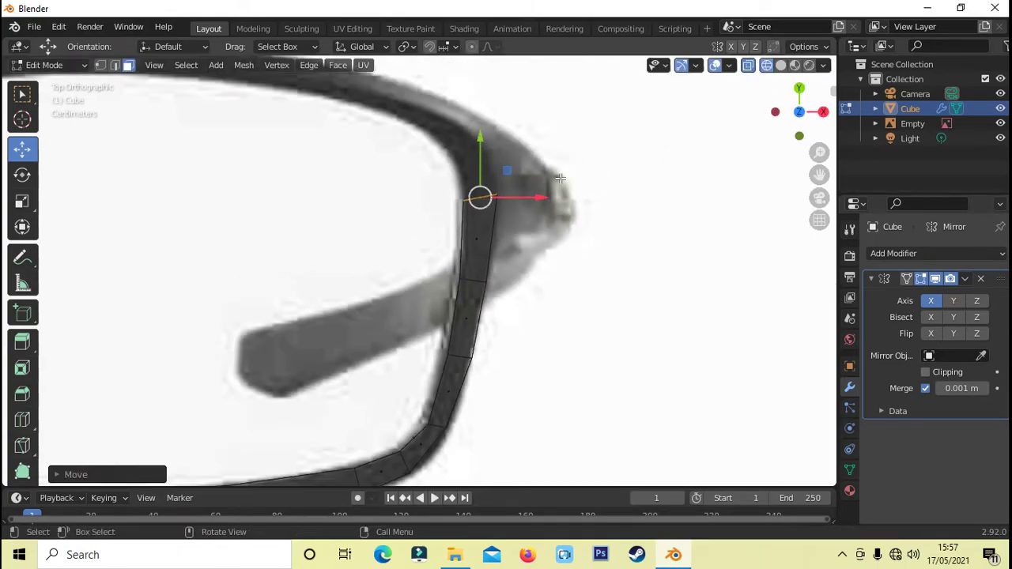
pyautogui.keyDown('shift'); pyautogui.moveTo(560, 179); pyautogui.dragTo(558, 229, button='middle'); pyautogui.keyUp('shift')
pyautogui.press('s')
pyautogui.click(549, 142)
# Reposition the end edge horizontally and rotate it to follow the top rim.
pyautogui.press('g')
pyautogui.press('x')
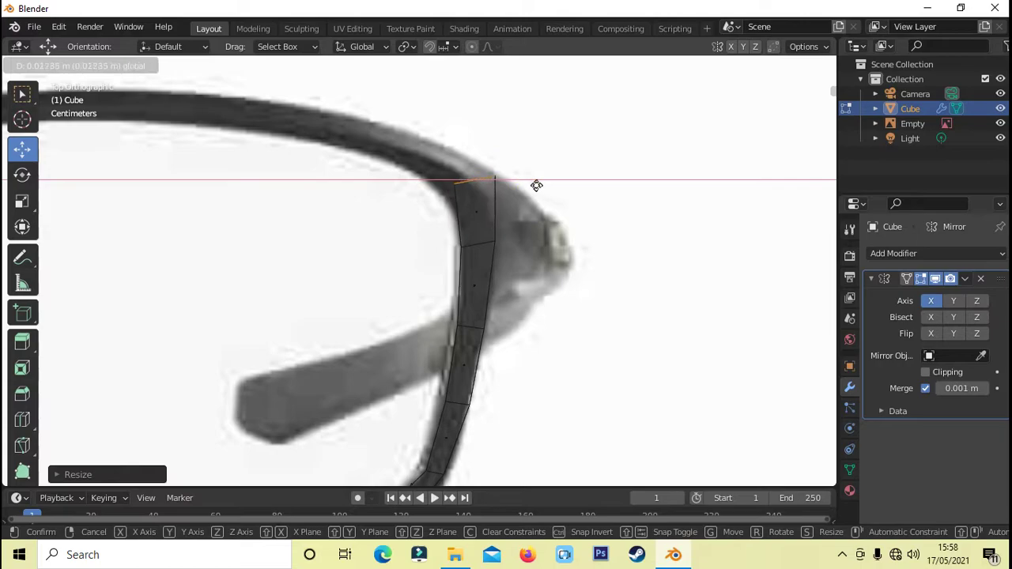
pyautogui.press('Escape')
pyautogui.press('g')
pyautogui.press('x')
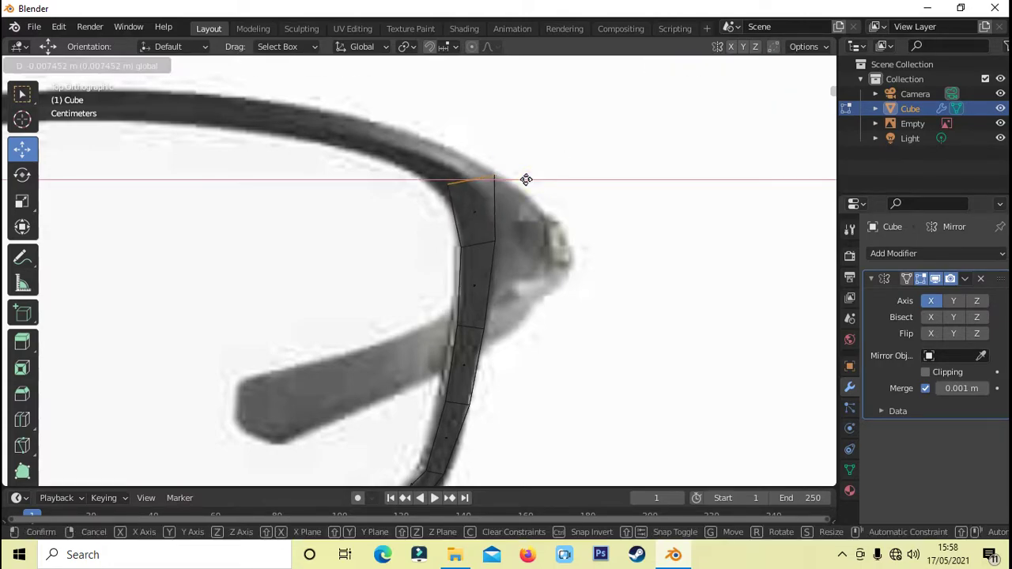
pyautogui.click(526, 180)
pyautogui.press('r')
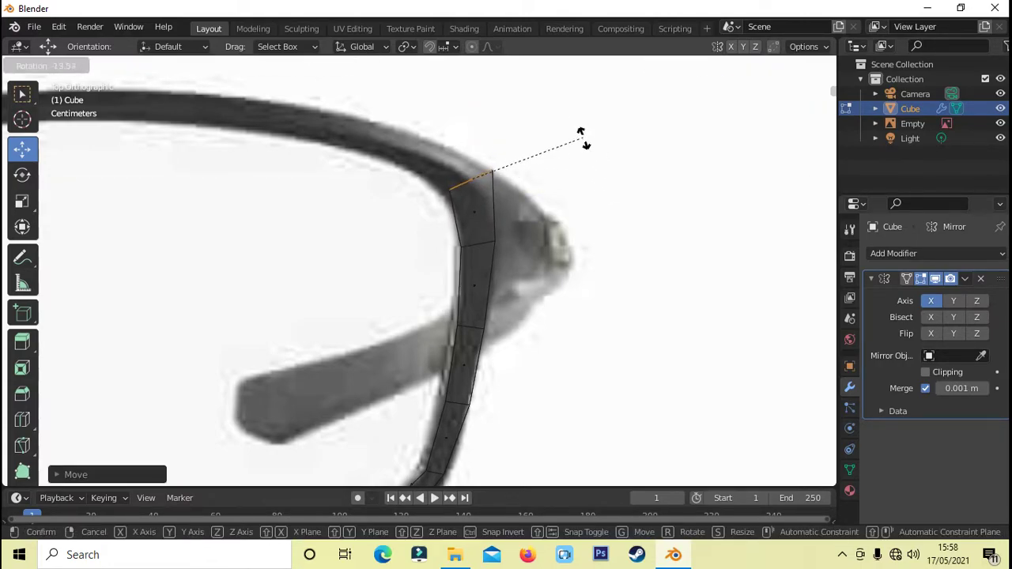
pyautogui.click(463, 110)
# Raise the top vertex along Y, then rotate and shrink the rim end's cross-section.
pyautogui.press('g')
pyautogui.press('y')
pyautogui.click(514, 114)
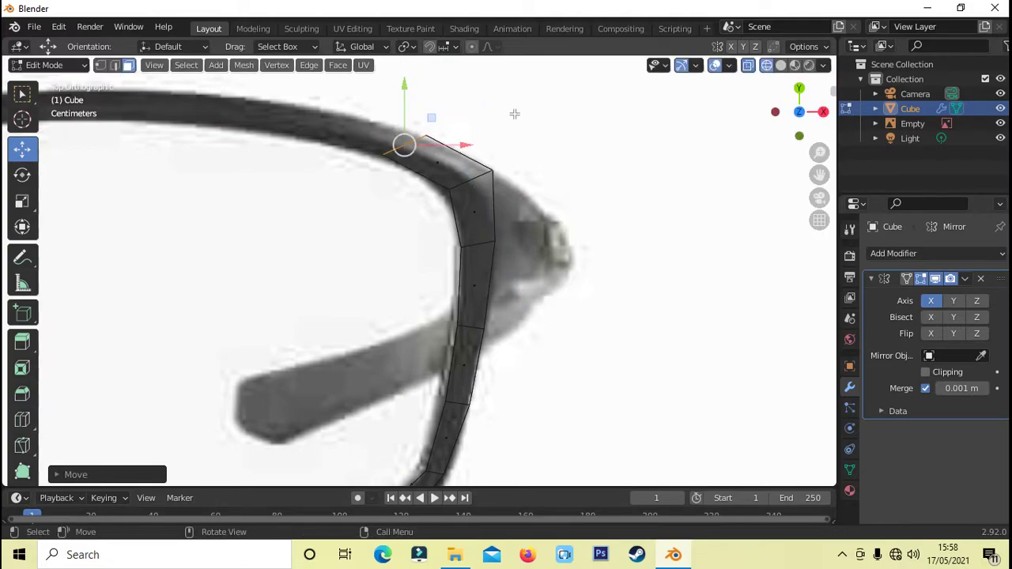
pyautogui.press('r')
pyautogui.press('x')
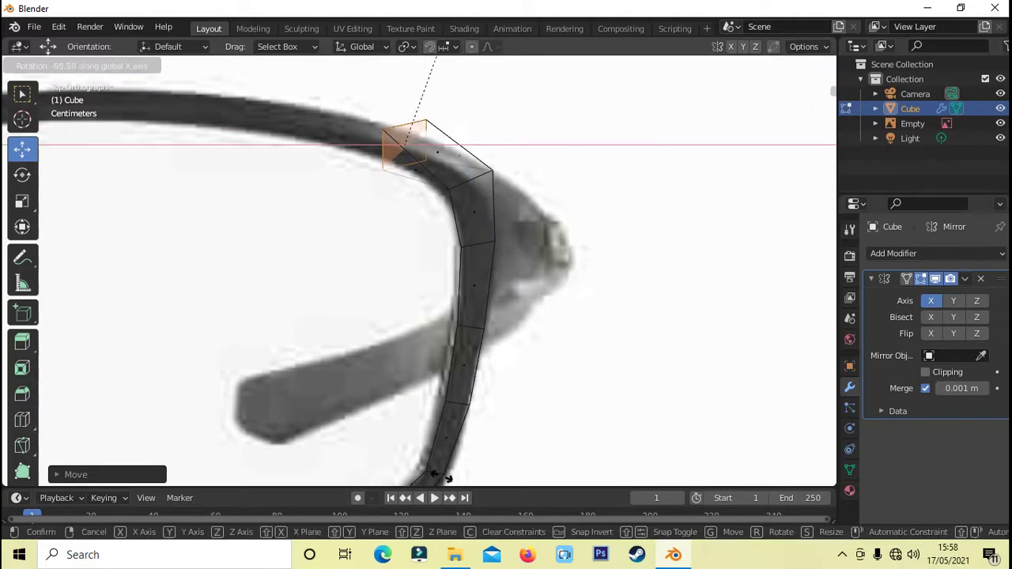
pyautogui.press('Escape')
pyautogui.keyDown('shift'); pyautogui.scroll(3, 492, 138); pyautogui.keyUp('shift')
pyautogui.press('r')
pyautogui.click(429, 113)
pyautogui.press('s')
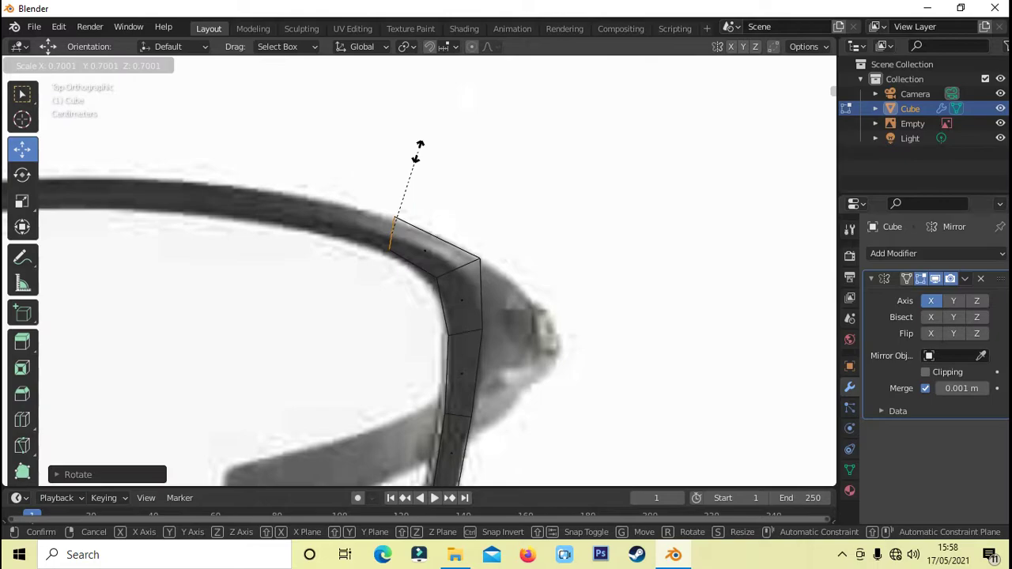
pyautogui.click(417, 154)
# Extrude a new rim segment leftward, scaling and rotating its end face to the reference.
pyautogui.press('e')
pyautogui.click(414, 199)
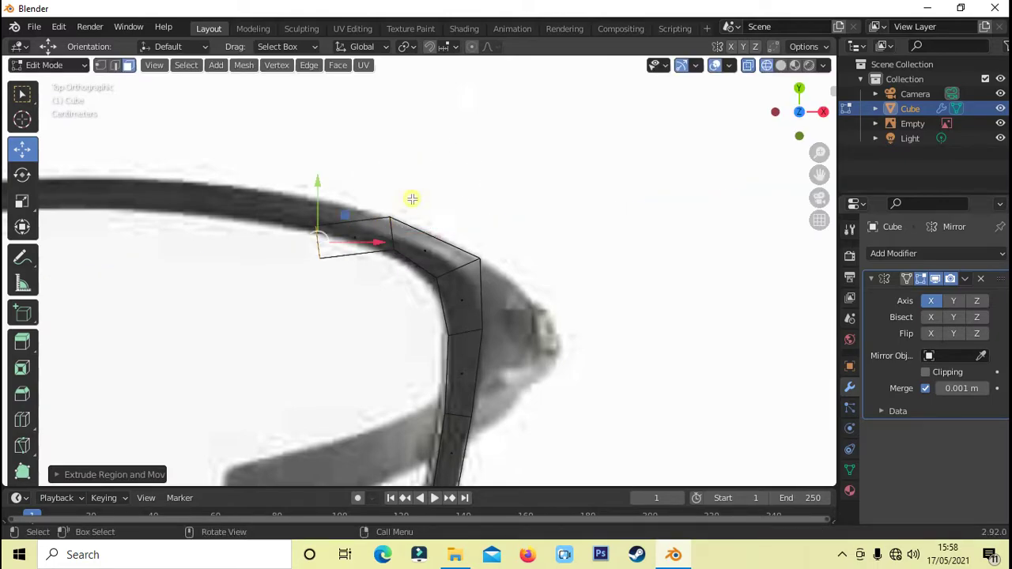
pyautogui.press('s')
pyautogui.press('y')
pyautogui.click(323, 165)
pyautogui.press('r')
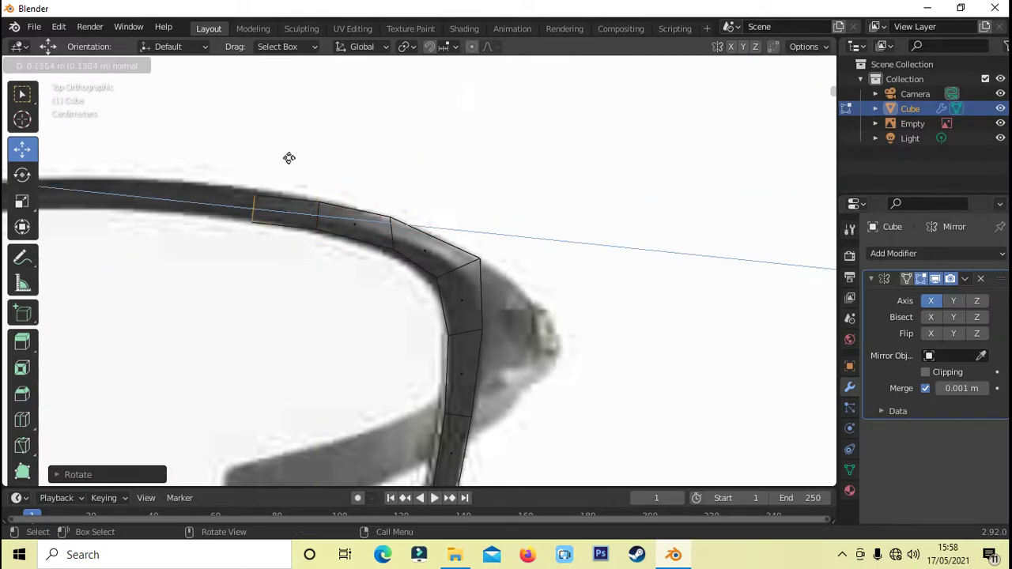
pyautogui.click(290, 150)
pyautogui.keyDown('shift'); pyautogui.moveTo(289, 150); pyautogui.dragTo(536, 153, button='middle'); pyautogui.keyUp('shift')
# Extrude another segment along the top rim, constrained to Y.
pyautogui.press('e')
pyautogui.click(427, 150)
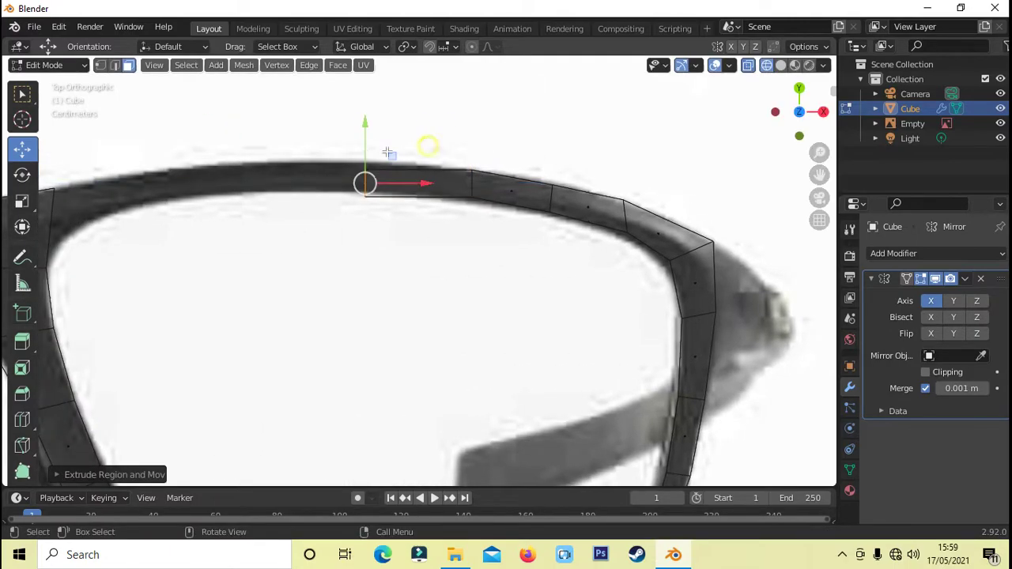
pyautogui.press('e')
pyautogui.press('y')
pyautogui.press('Escape')
# Extrude several more segments to the bridge, angling the last end face to the curve.
pyautogui.press('e')
pyautogui.click(261, 125)
pyautogui.press('e')
pyautogui.press('y')
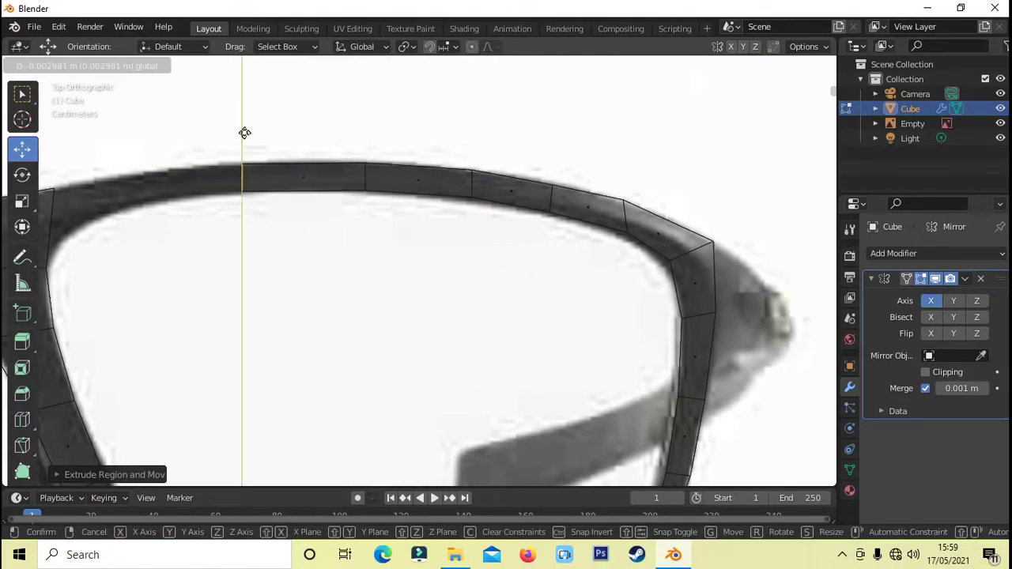
pyautogui.click(132, 143)
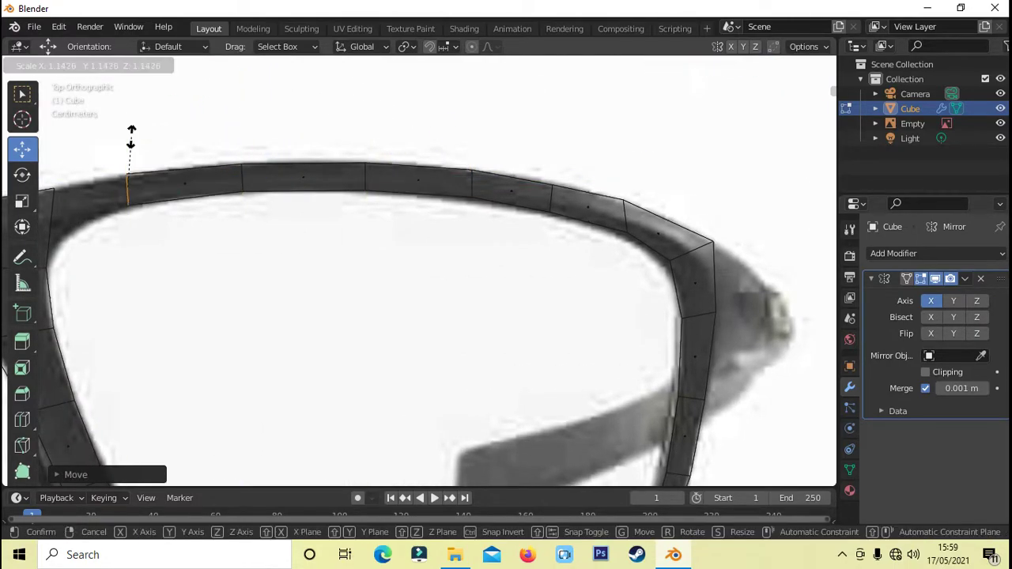
pyautogui.press('e')
pyautogui.click(86, 158)
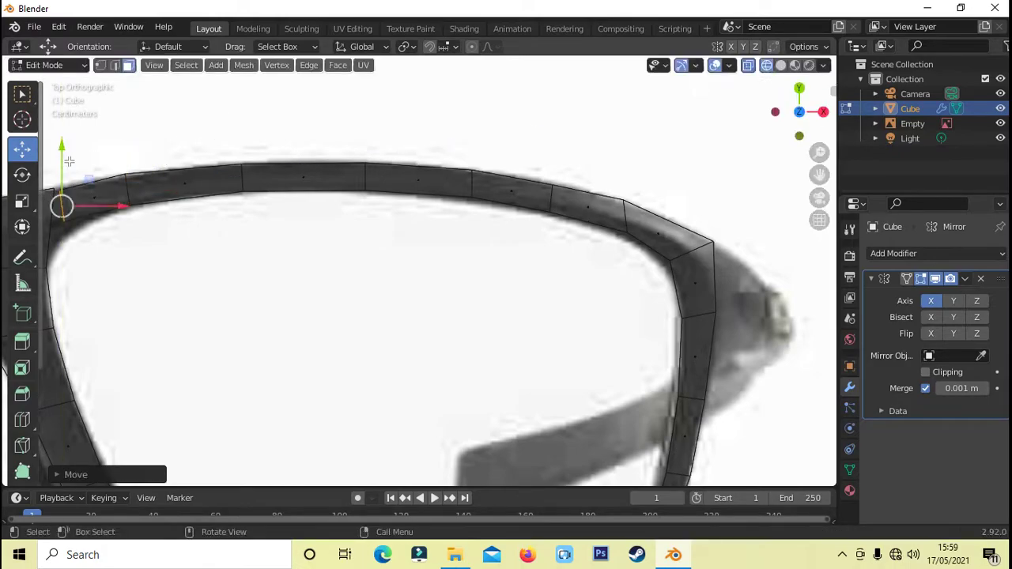
pyautogui.press('r')
pyautogui.click(163, 175)
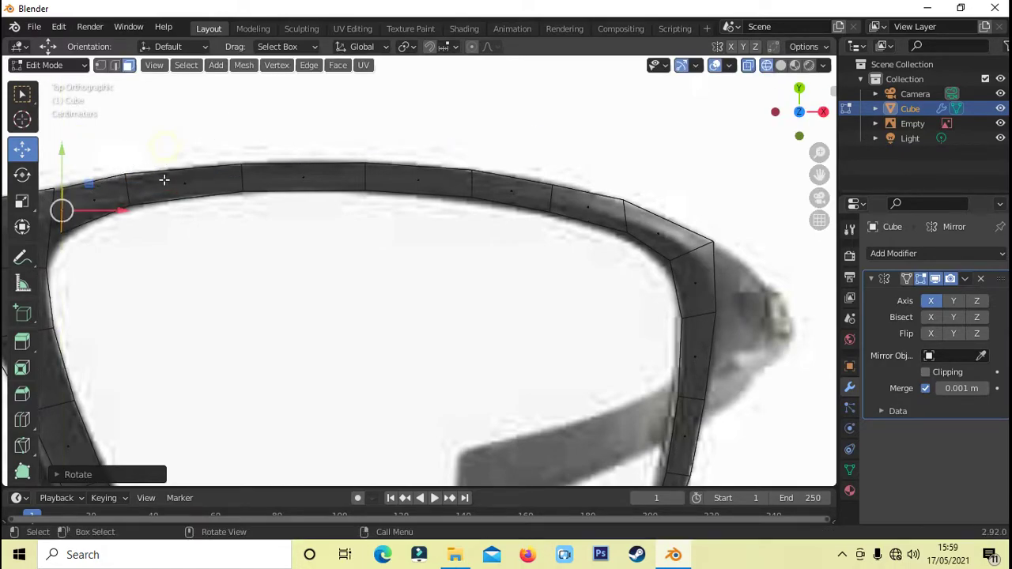
# Orbit to check the frame in 3D, then return to top view framed on the lens.
pyautogui.moveTo(163, 175); pyautogui.dragTo(242, 206, button='middle')
pyautogui.press('KP_7')
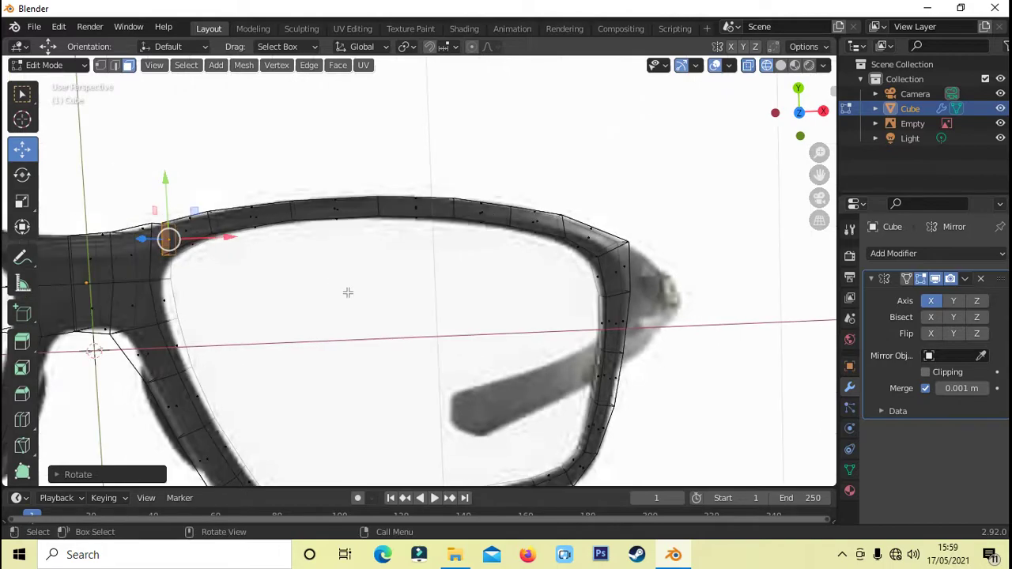
pyautogui.moveTo(348, 293)
pyautogui.keyDown('shift'); pyautogui.mouseDown(button='middle')
pyautogui.moveTo(287, 289)
pyautogui.moveTo(309, 257)
pyautogui.moveTo(309, 233)
pyautogui.mouseUp(button='middle'); pyautogui.keyUp('shift')
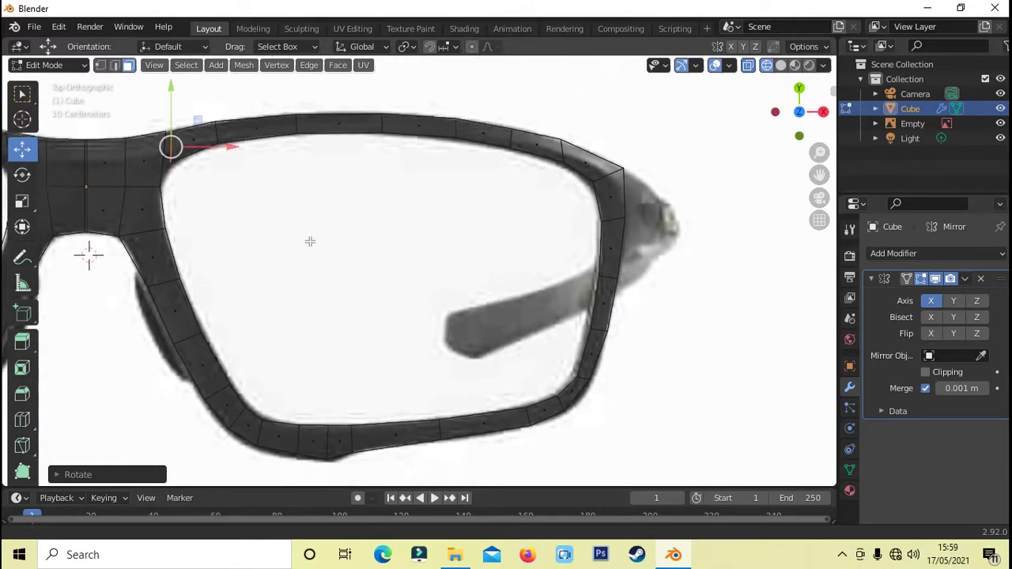
pyautogui.scroll(-1, 310, 236)
pyautogui.scroll(1, 86, 242)
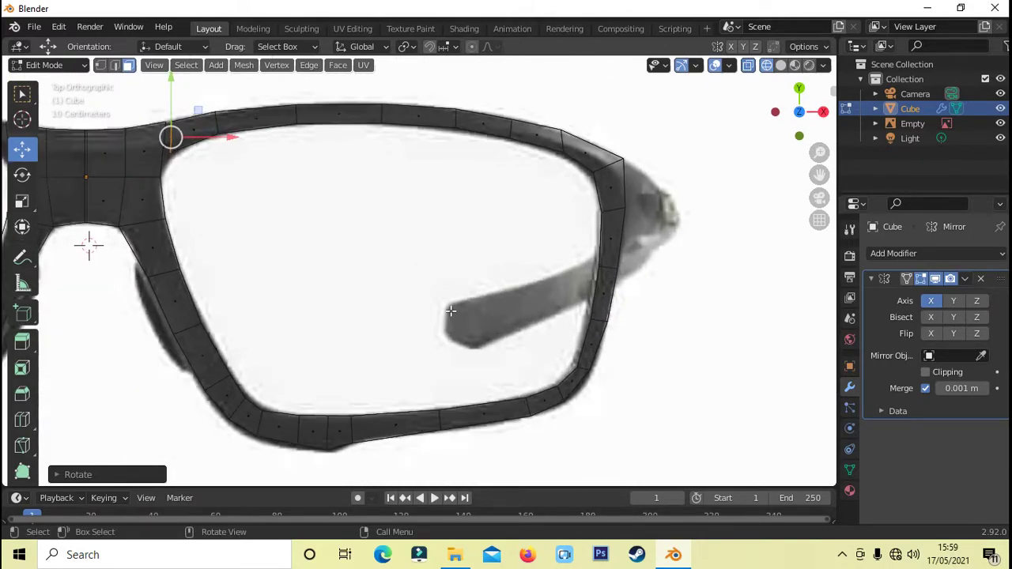
pyautogui.scroll(2, 289, 251)
pyautogui.scroll(3, 233, 227)
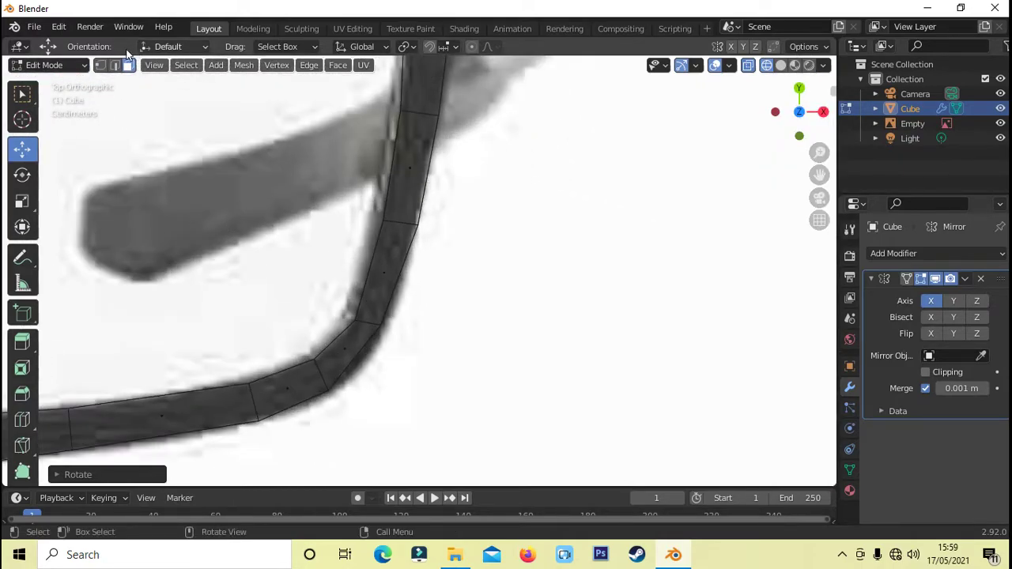
# In vertex select mode, slide the lower corner vertex along X.
pyautogui.click(100, 65)
pyautogui.press('g')
pyautogui.press('x')
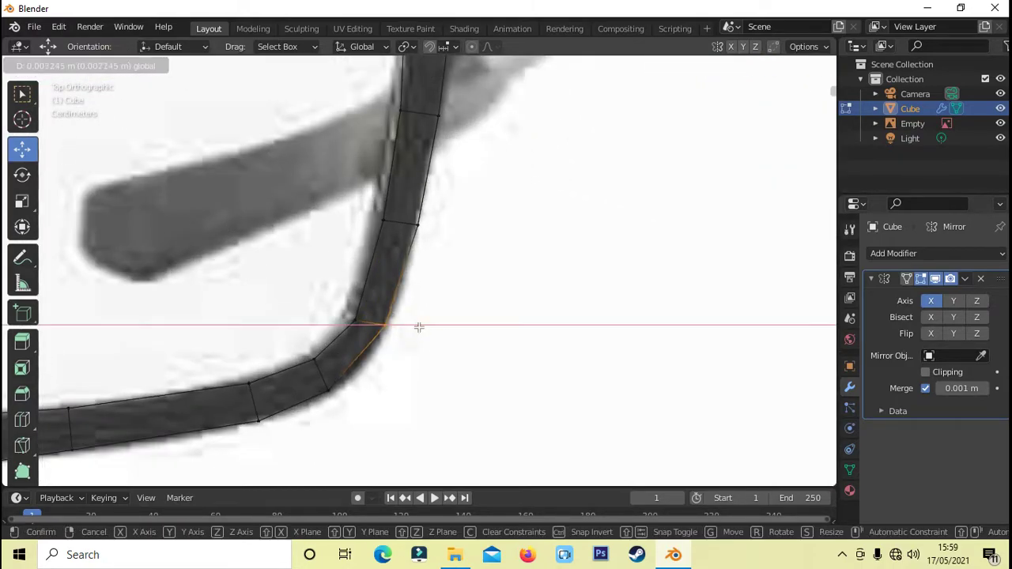
pyautogui.press('Return')
pyautogui.scroll(-3, 198, 259)
pyautogui.scroll(-3, 198, 260)
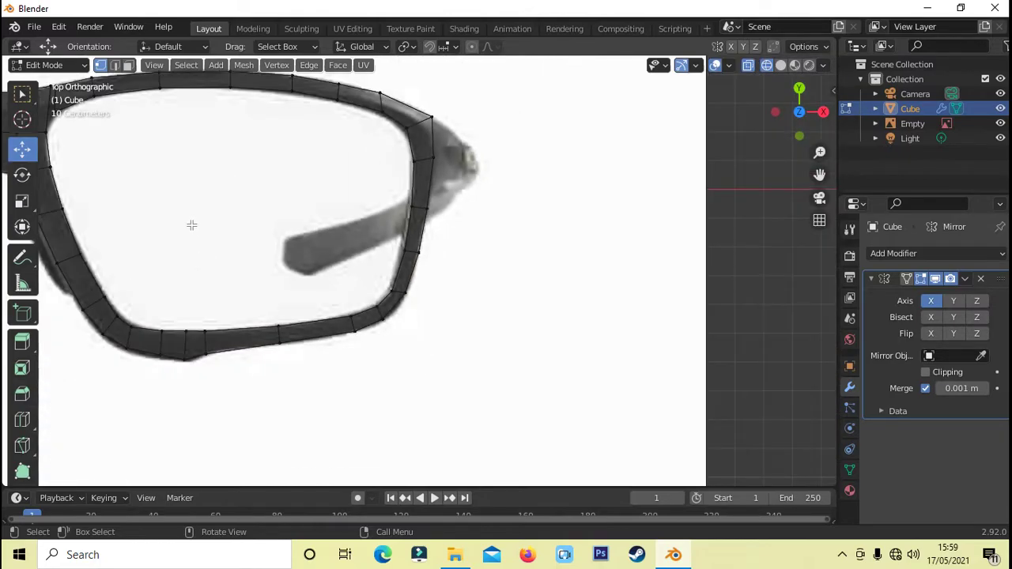
pyautogui.scroll(2, 282, 289)
pyautogui.scroll(1, 175, 217)
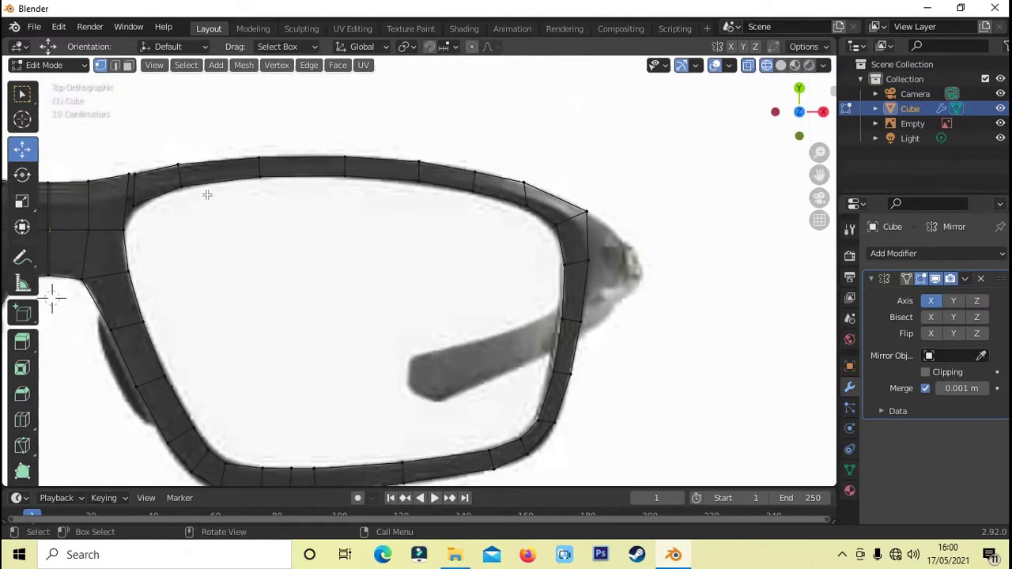
# Hide the reference image Empty and switch the viewport to Solid shading.
pyautogui.moveTo(151, 202); pyautogui.dragTo(162, 182, button='middle')
pyautogui.click(1001, 123)
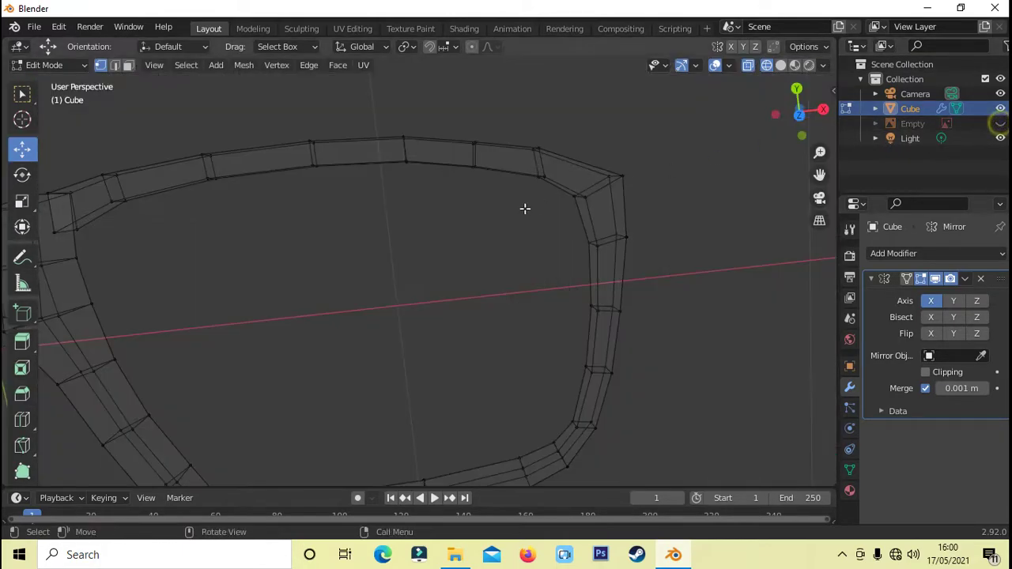
pyautogui.moveTo(367, 255)
pyautogui.mouseDown(button='middle')
pyautogui.moveTo(443, 237)
pyautogui.moveTo(645, 291)
pyautogui.mouseUp(button='middle')
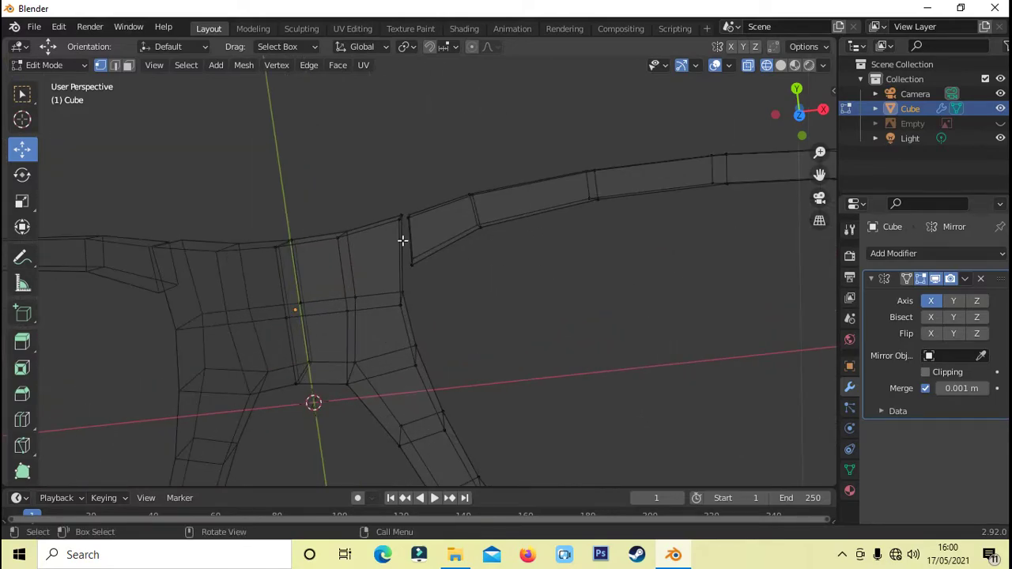
pyautogui.click(781, 65)
pyautogui.moveTo(599, 251)
pyautogui.mouseDown(button='middle')
pyautogui.moveTo(579, 254)
pyautogui.moveTo(632, 299)
pyautogui.moveTo(418, 330)
pyautogui.mouseUp(button='middle')
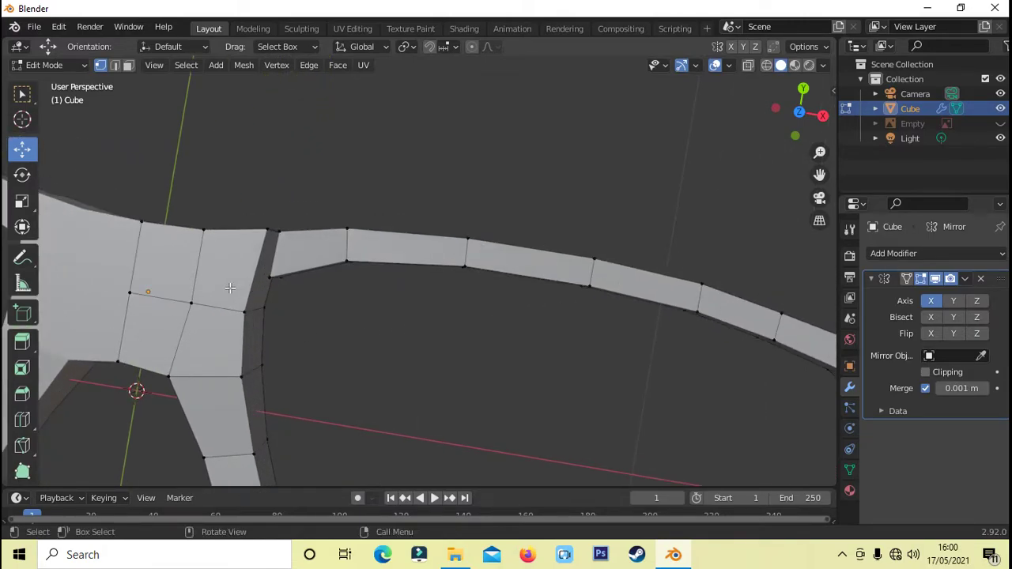
# Loop cut across the bridge piece, redoing it once to slide the loop into place.
pyautogui.hotkey('ctrl', 'r')
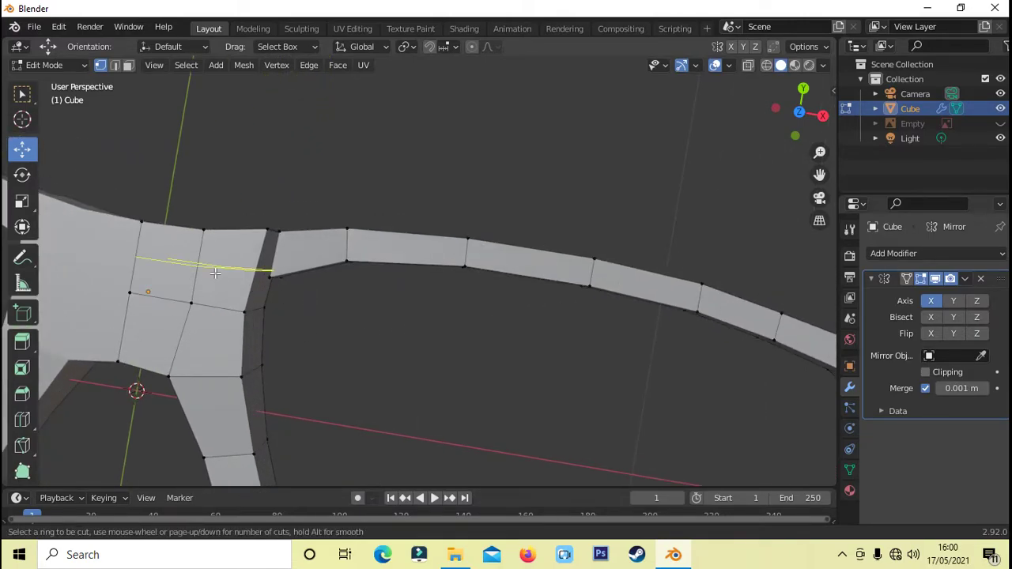
pyautogui.click(214, 274)
pyautogui.click(213, 273)
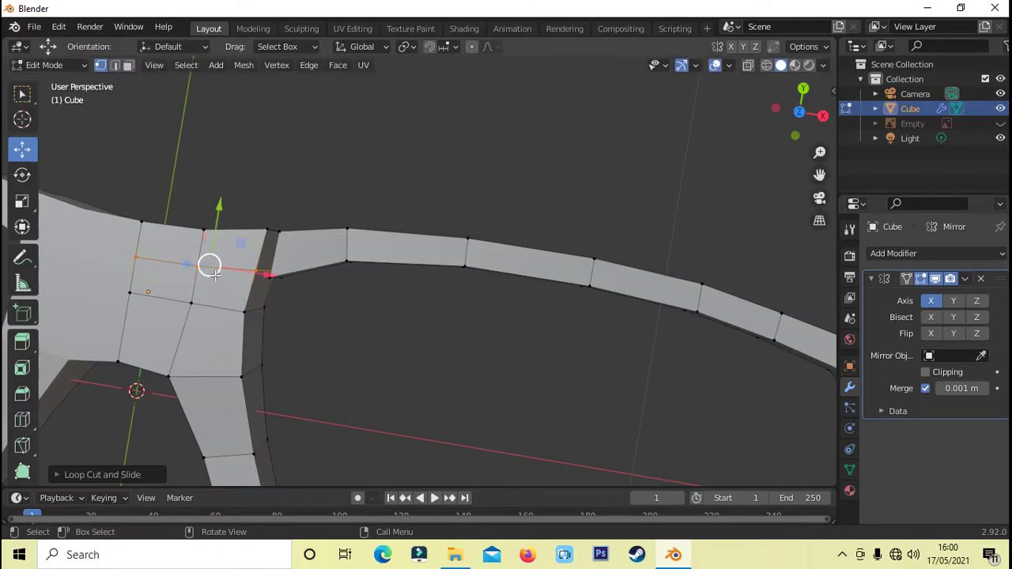
pyautogui.click(383, 325)
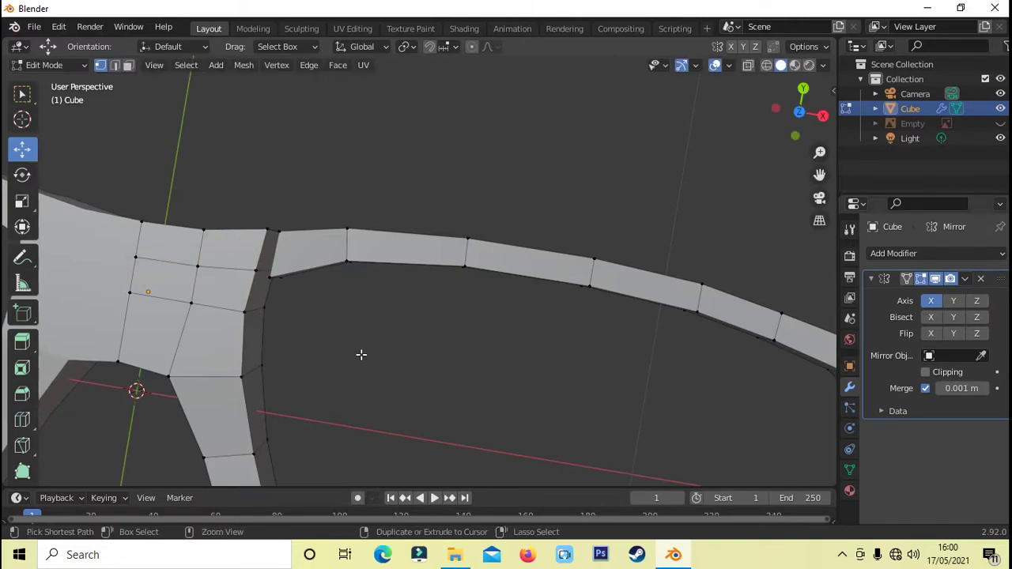
pyautogui.hotkey('ctrl', 'z')
pyautogui.hotkey('ctrl', 'z')
pyautogui.hotkey('ctrl', 'r')
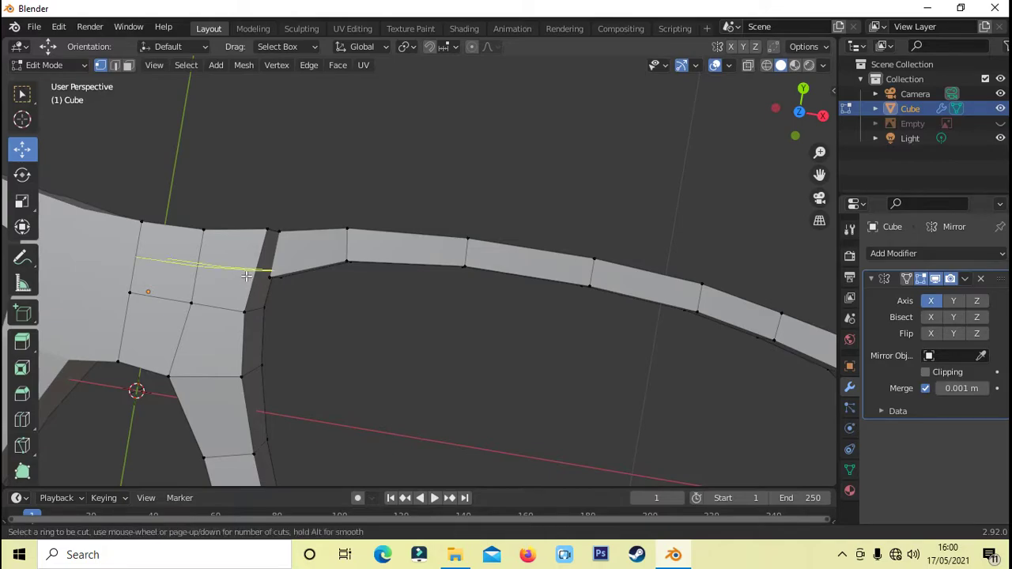
pyautogui.click(247, 283)
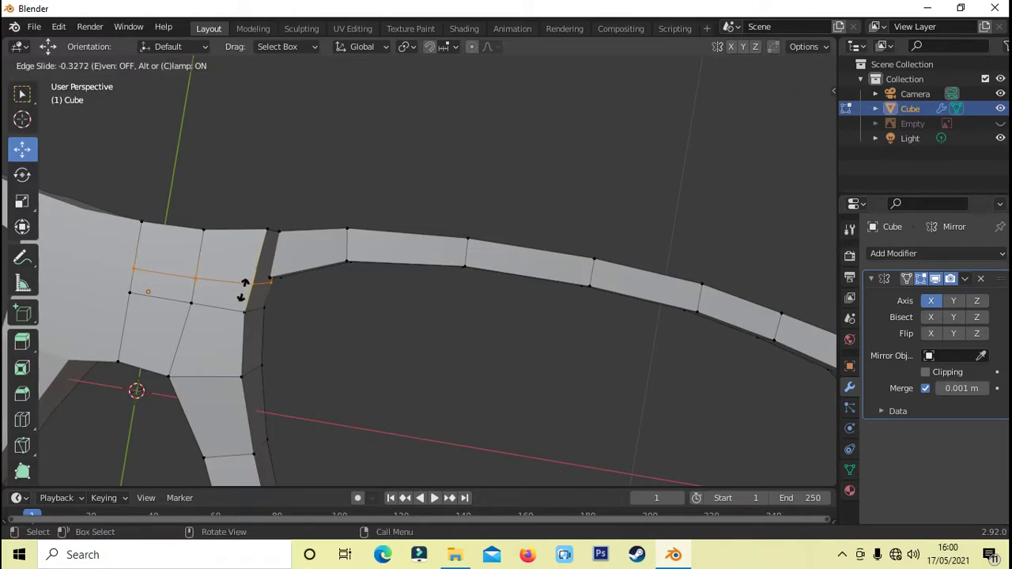
pyautogui.click(243, 289)
pyautogui.click(339, 329)
pyautogui.moveTo(433, 330); pyautogui.dragTo(131, 214, button='middle')
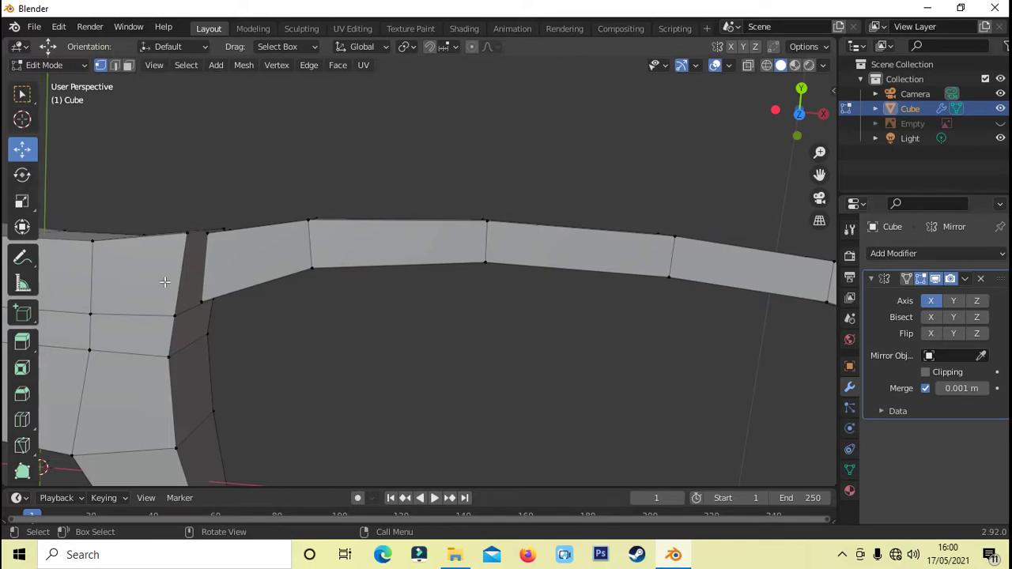
# Delete the two stray faces at the rim–bridge joint in face select mode.
pyautogui.click(128, 66)
pyautogui.click(200, 270)
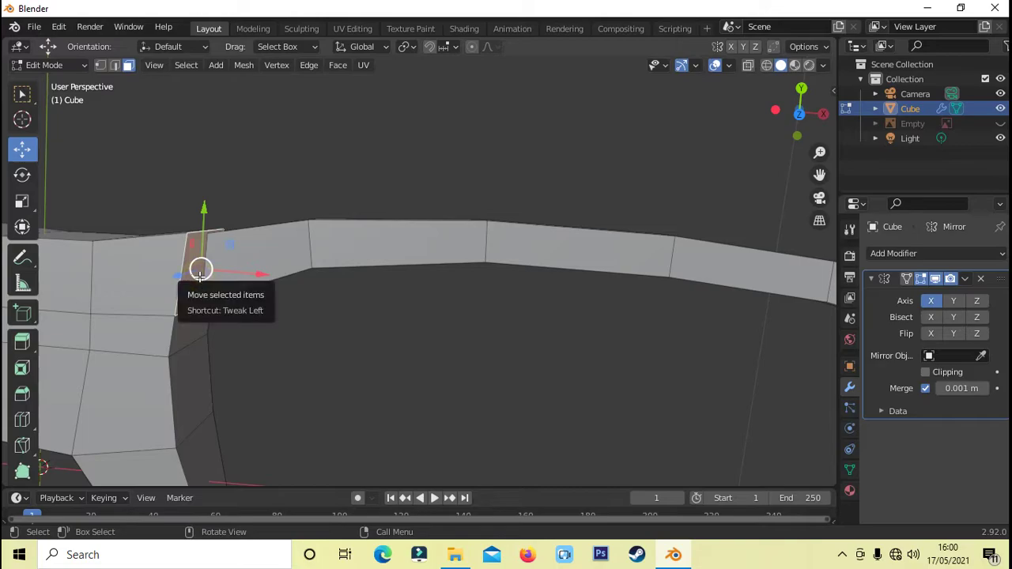
pyautogui.press('x')
pyautogui.click(198, 277)
pyautogui.moveTo(300, 396)
pyautogui.mouseDown(button='middle')
pyautogui.moveTo(339, 407)
pyautogui.moveTo(418, 475)
pyautogui.moveTo(379, 457)
pyautogui.moveTo(378, 474)
pyautogui.moveTo(249, 168)
pyautogui.mouseUp(button='middle')
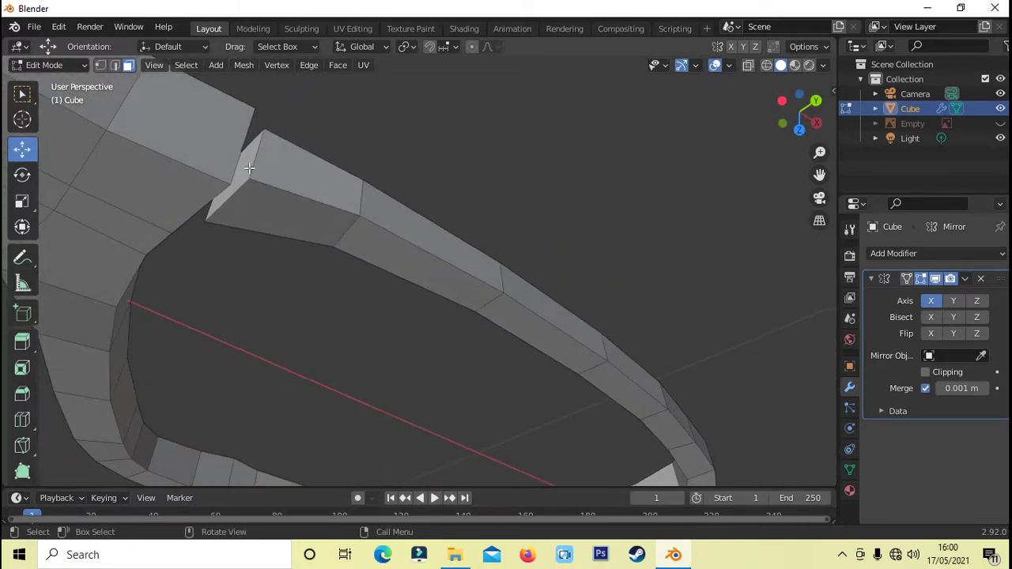
pyautogui.click(250, 160)
pyautogui.press('x')
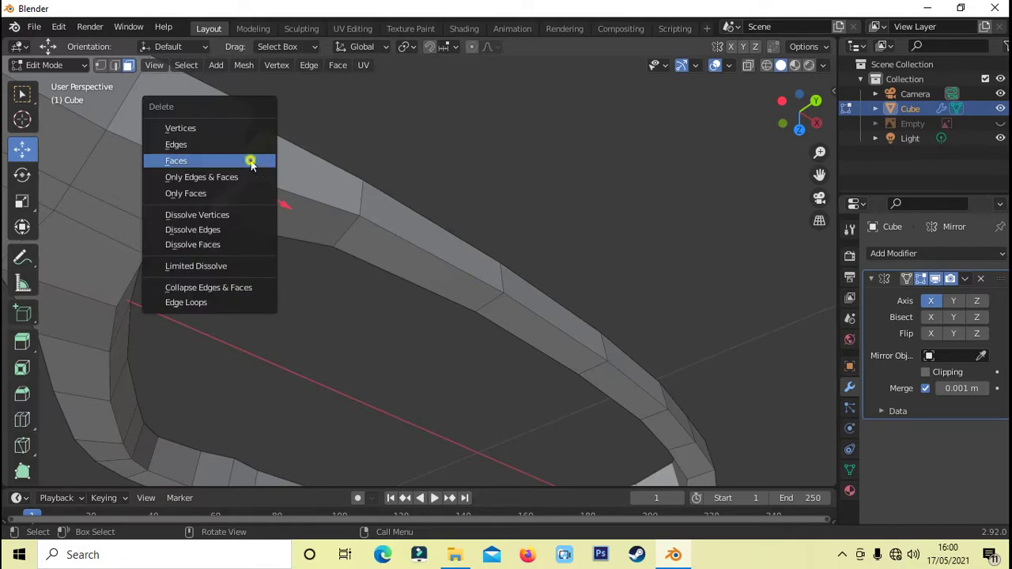
pyautogui.click(250, 160)
pyautogui.moveTo(355, 362)
pyautogui.mouseDown(button='middle')
pyautogui.moveTo(299, 308)
pyautogui.moveTo(115, 73)
pyautogui.mouseUp(button='middle')
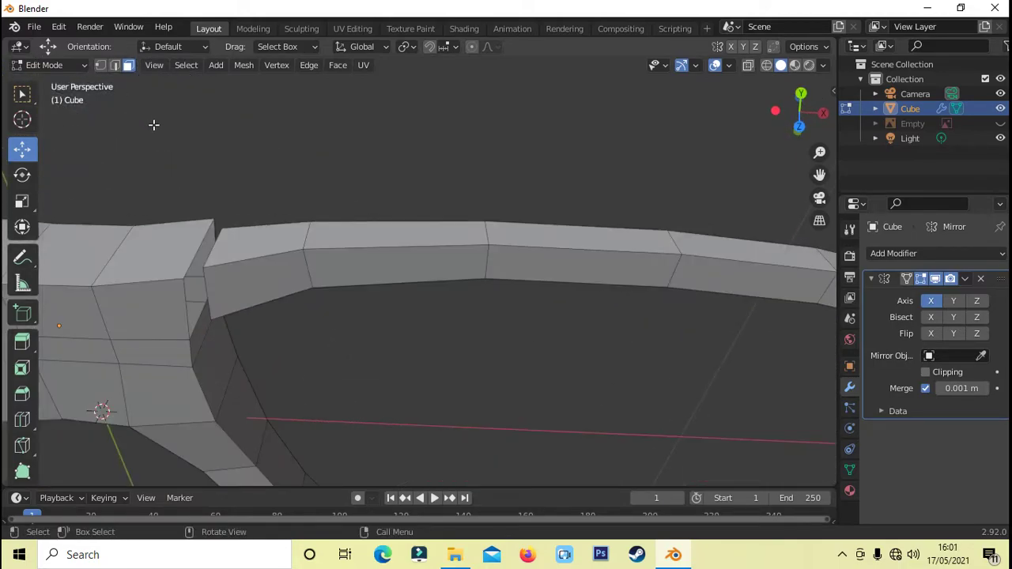
# In edge select mode, select the short corner edge at the bridge joint.
pyautogui.click(116, 67)
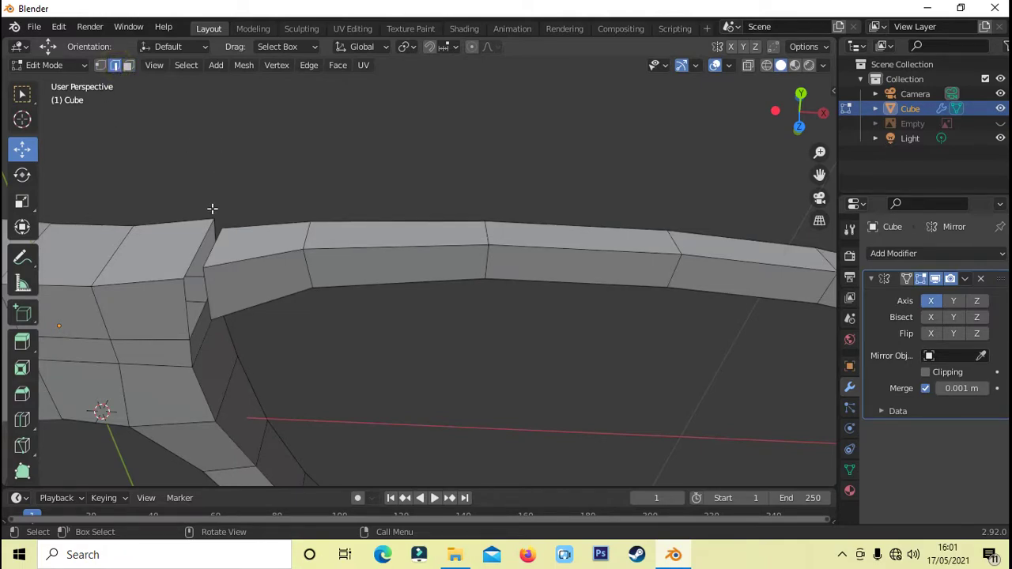
pyautogui.click(190, 256)
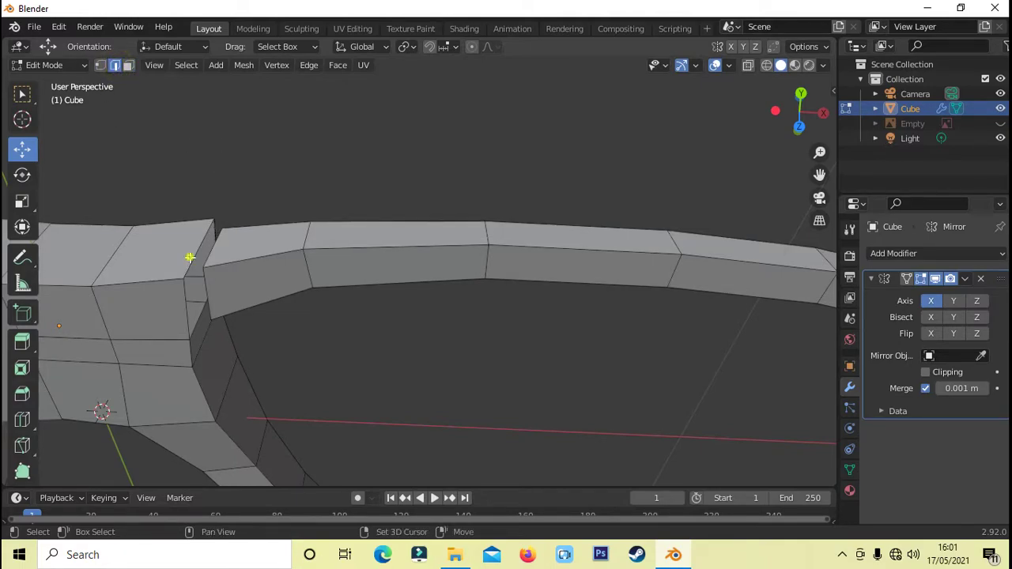
pyautogui.click(291, 183)
pyautogui.click(201, 253)
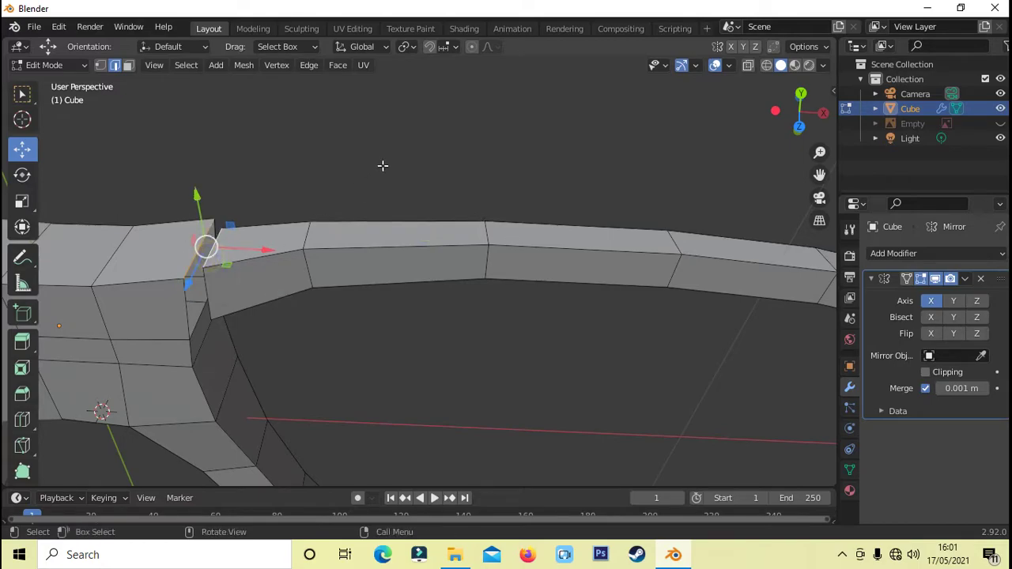
pyautogui.moveTo(383, 165)
pyautogui.mouseDown(button='middle')
pyautogui.moveTo(361, 174)
pyautogui.moveTo(351, 149)
pyautogui.moveTo(433, 322)
pyautogui.moveTo(464, 324)
pyautogui.moveTo(497, 350)
pyautogui.moveTo(486, 321)
pyautogui.moveTo(391, 331)
pyautogui.moveTo(384, 452)
pyautogui.moveTo(287, 129)
pyautogui.moveTo(310, 150)
pyautogui.mouseUp(button='middle')
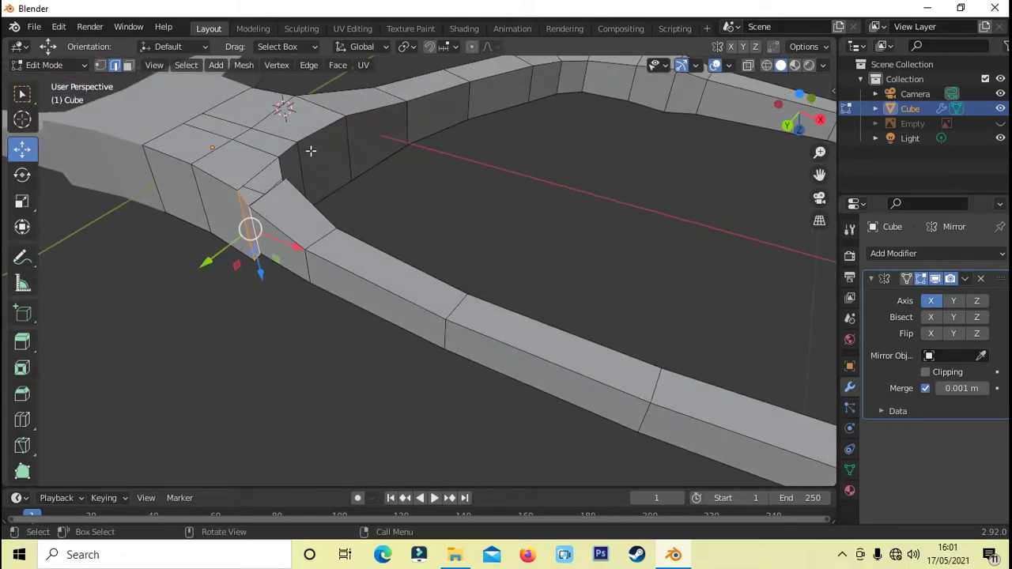
# Select two corner vertices and grow the selection, then undo the distorted corner move.
pyautogui.click(260, 171)
pyautogui.keyDown('shift'); pyautogui.click(272, 190); pyautogui.keyUp('shift')
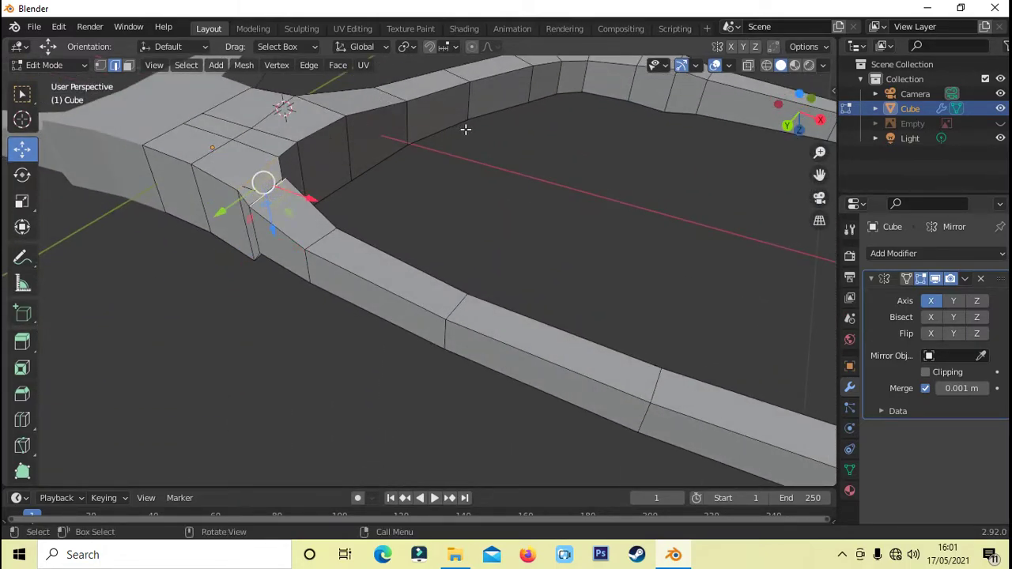
pyautogui.press('ctrl+KP_Add')
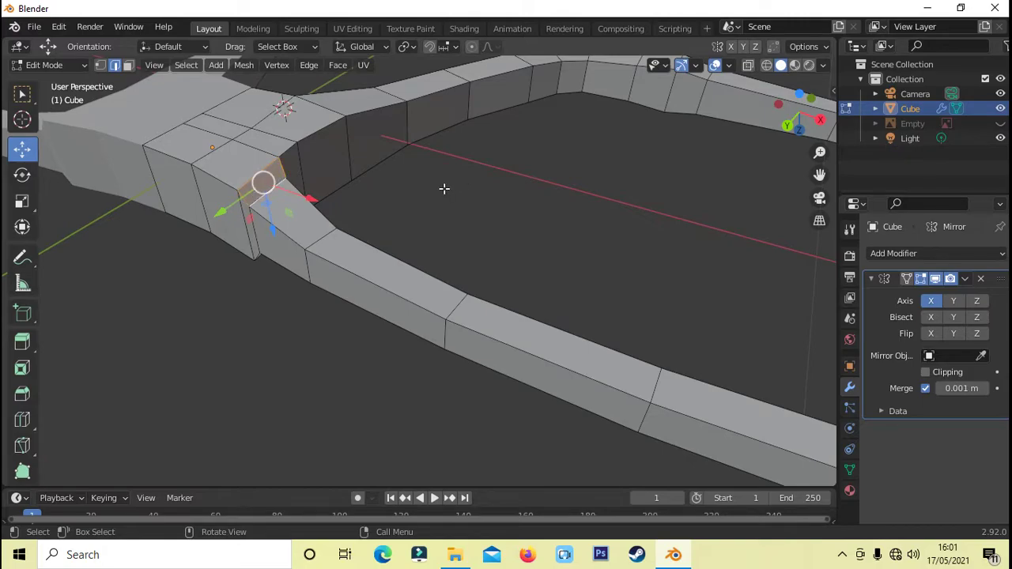
pyautogui.moveTo(444, 188)
pyautogui.mouseDown(button='middle')
pyautogui.moveTo(456, 458)
pyautogui.moveTo(479, 400)
pyautogui.moveTo(464, 328)
pyautogui.mouseUp(button='middle')
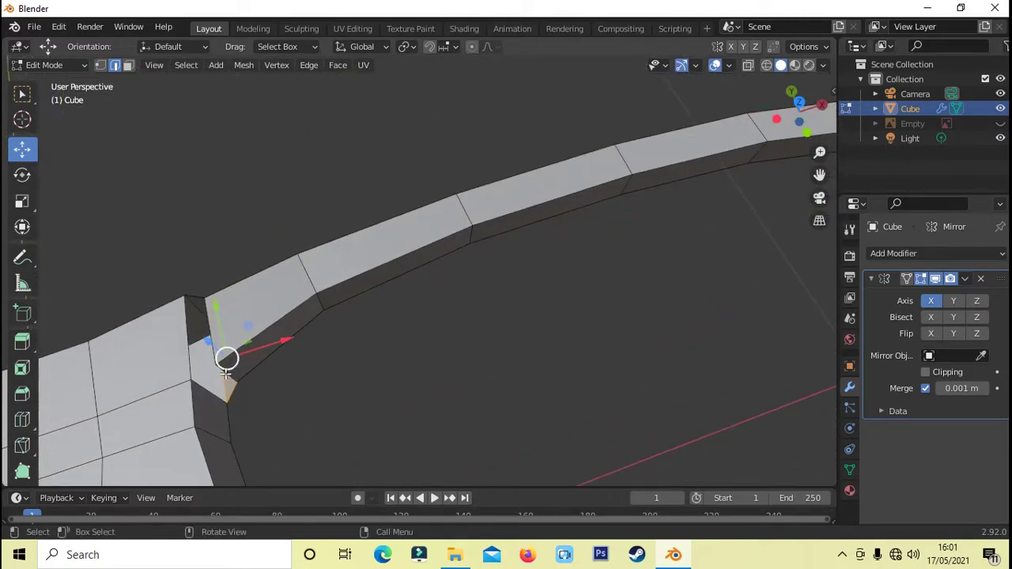
pyautogui.hotkey('ctrl', 'z')
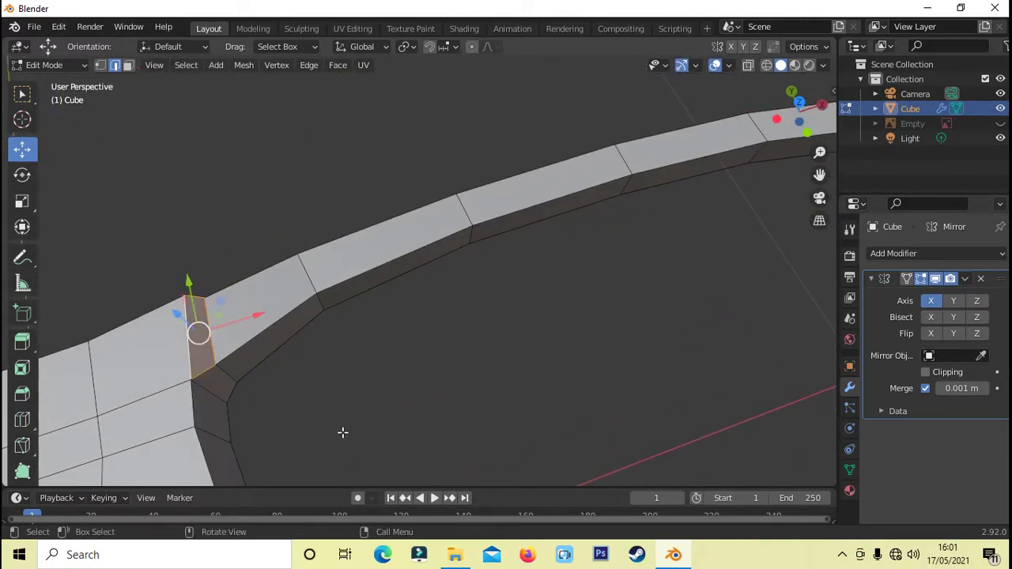
pyautogui.moveTo(343, 433)
pyautogui.mouseDown(button='middle')
pyautogui.moveTo(468, 400)
pyautogui.moveTo(477, 369)
pyautogui.moveTo(464, 391)
pyautogui.moveTo(474, 388)
pyautogui.mouseUp(button='middle')
pyautogui.scroll(-3, 660, 358)
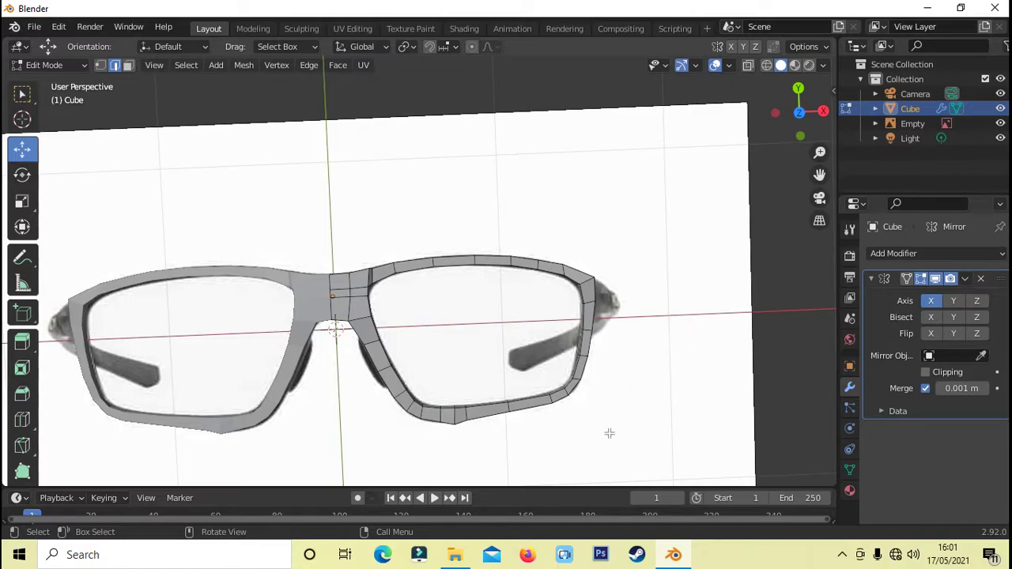
# Orbit to a low side-on view of the glasses and hide the reference image.
pyautogui.scroll(1, 552, 373)
pyautogui.scroll(-1, 645, 378)
pyautogui.moveTo(646, 377)
pyautogui.mouseDown(button='middle')
pyautogui.moveTo(619, 388)
pyautogui.moveTo(669, 381)
pyautogui.moveTo(638, 226)
pyautogui.moveTo(630, 261)
pyautogui.moveTo(348, 393)
pyautogui.mouseUp(button='middle')
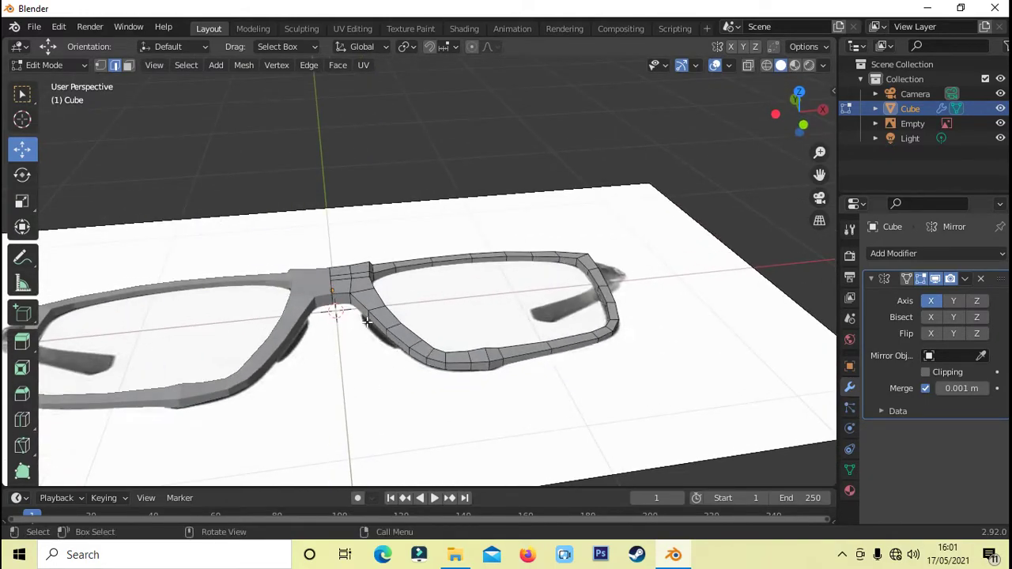
pyautogui.moveTo(406, 388)
pyautogui.mouseDown(button='middle')
pyautogui.moveTo(382, 245)
pyautogui.moveTo(680, 255)
pyautogui.mouseUp(button='middle')
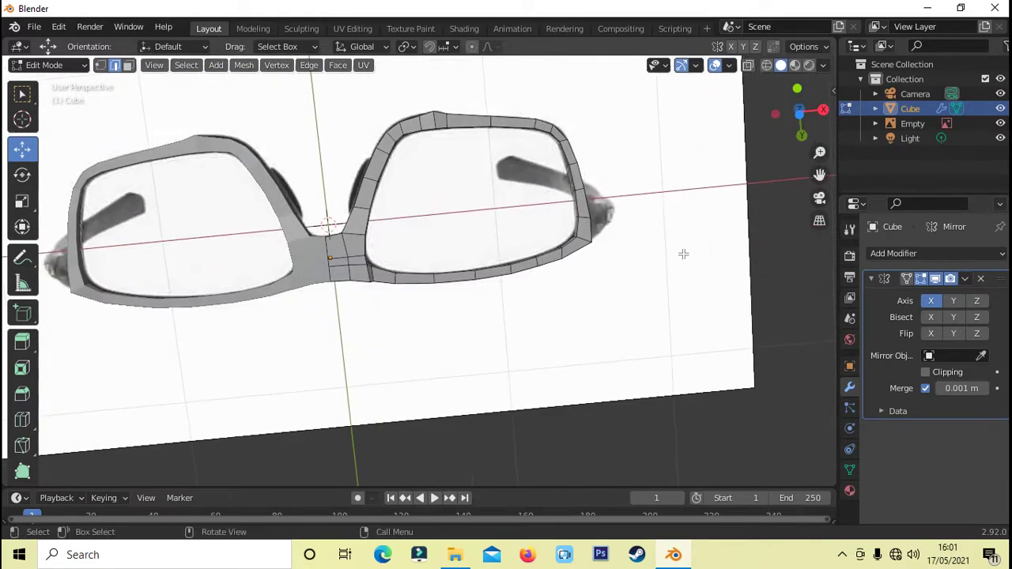
pyautogui.click(1001, 123)
pyautogui.scroll(3, 350, 163)
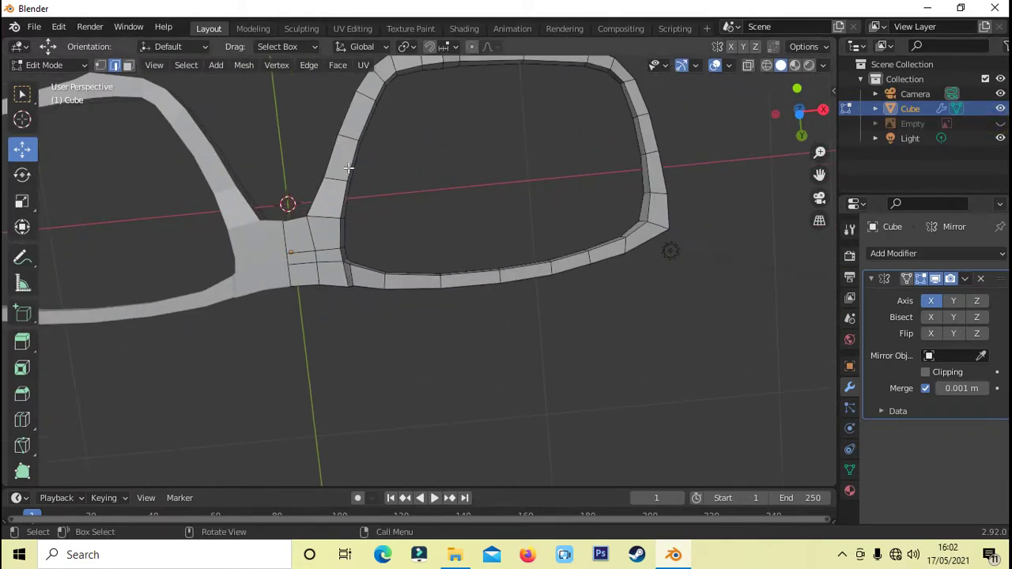
# Extrude a rim face beside the bridge up 0.065 m and scale it to 0.41.
pyautogui.press('3')
pyautogui.moveTo(350, 169); pyautogui.dragTo(670, 149, button='middle')
pyautogui.click(670, 149)
pyautogui.moveTo(734, 285)
pyautogui.mouseDown(button='middle')
pyautogui.moveTo(599, 281)
pyautogui.moveTo(735, 320)
pyautogui.mouseUp(button='middle')
pyautogui.moveTo(635, 349); pyautogui.dragTo(554, 330, button='middle')
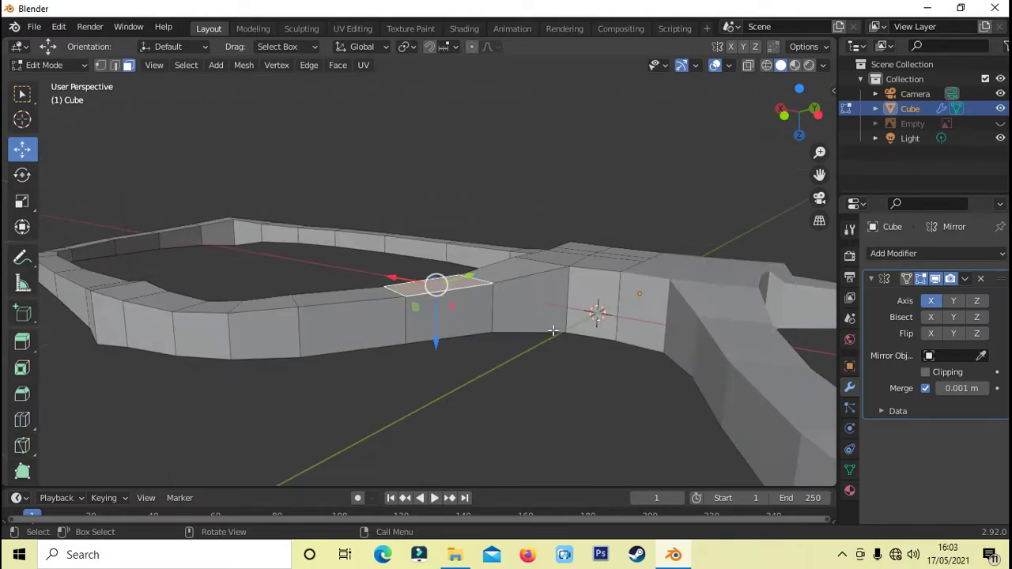
pyautogui.press('e')
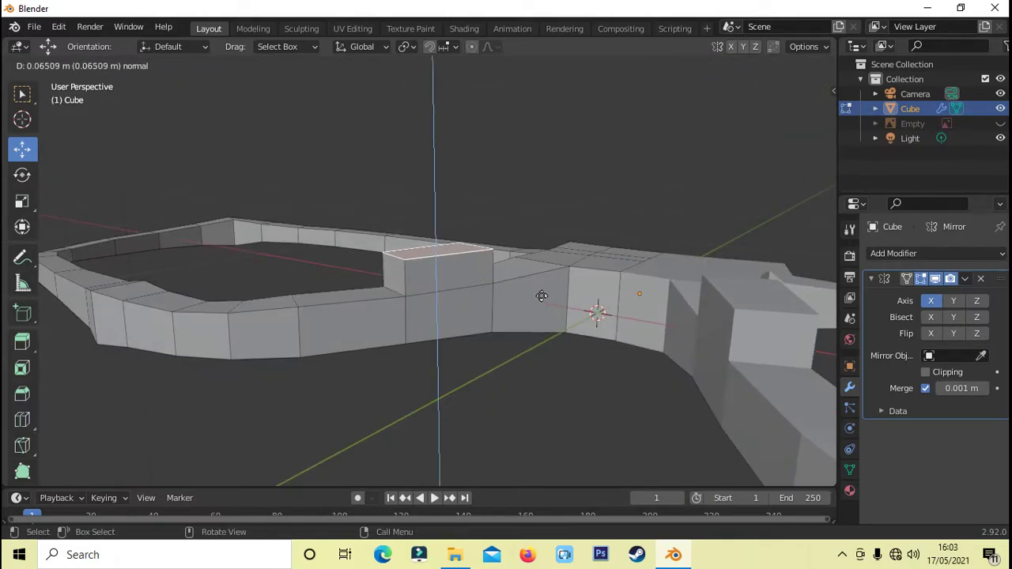
pyautogui.click(542, 296)
pyautogui.press('s')
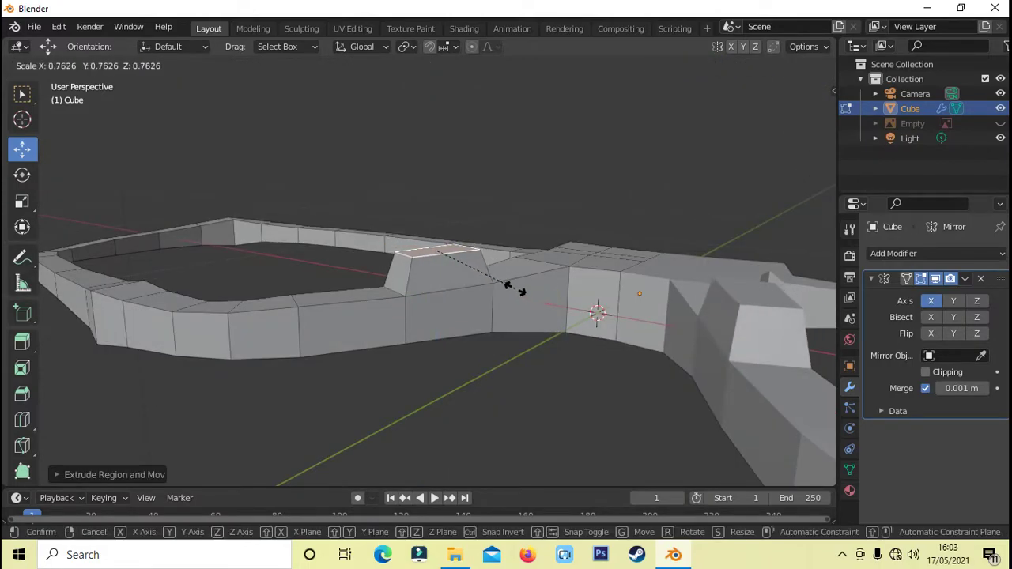
pyautogui.click(473, 277)
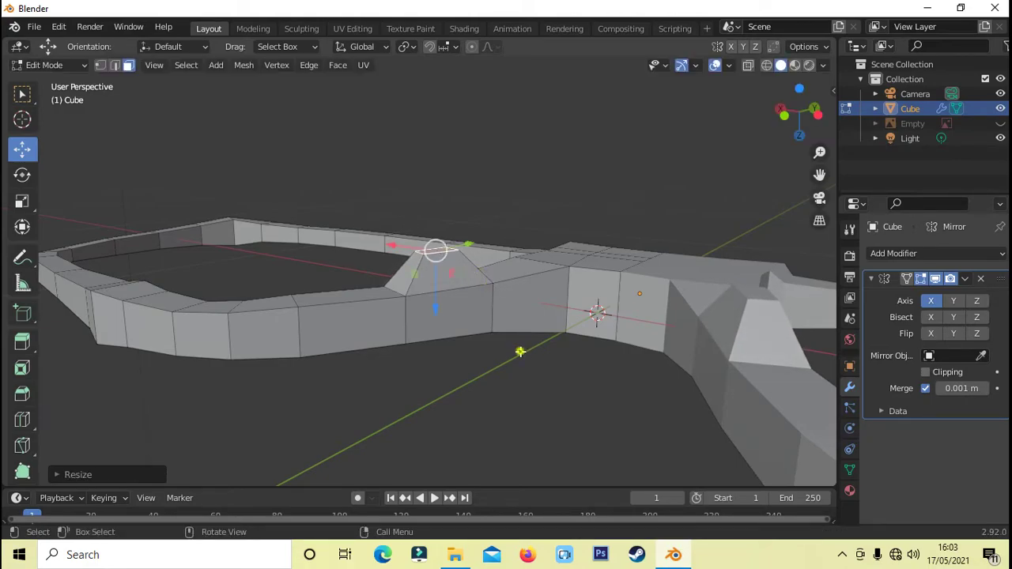
pyautogui.moveTo(506, 348)
pyautogui.mouseDown(button='middle')
pyautogui.moveTo(796, 368)
pyautogui.moveTo(87, 181)
pyautogui.mouseUp(button='middle')
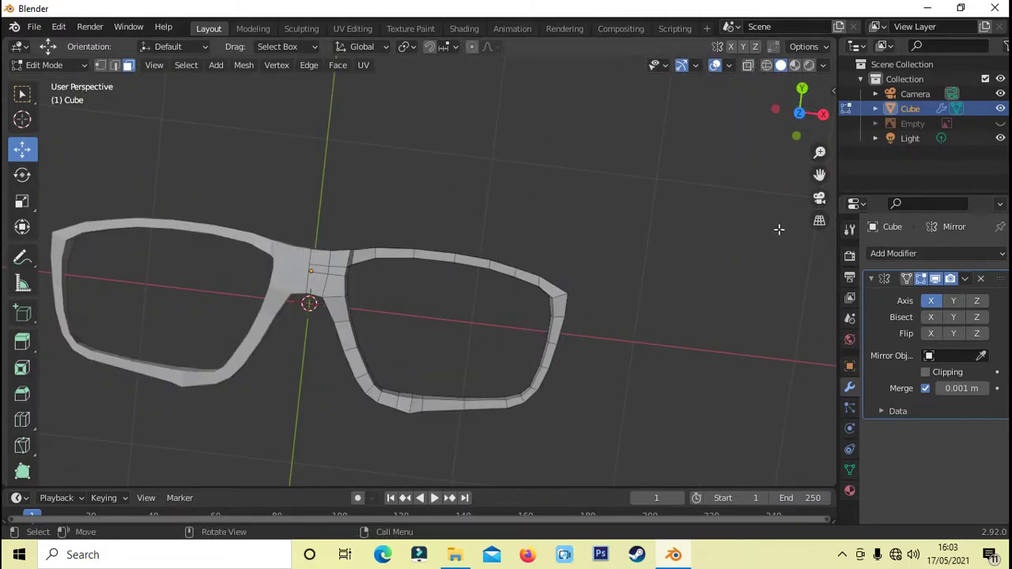
# Add a Subdivision Surface modifier to the frame and set Levels Viewport to 2.
pyautogui.click(1001, 253)
pyautogui.scroll(-3, 720, 506)
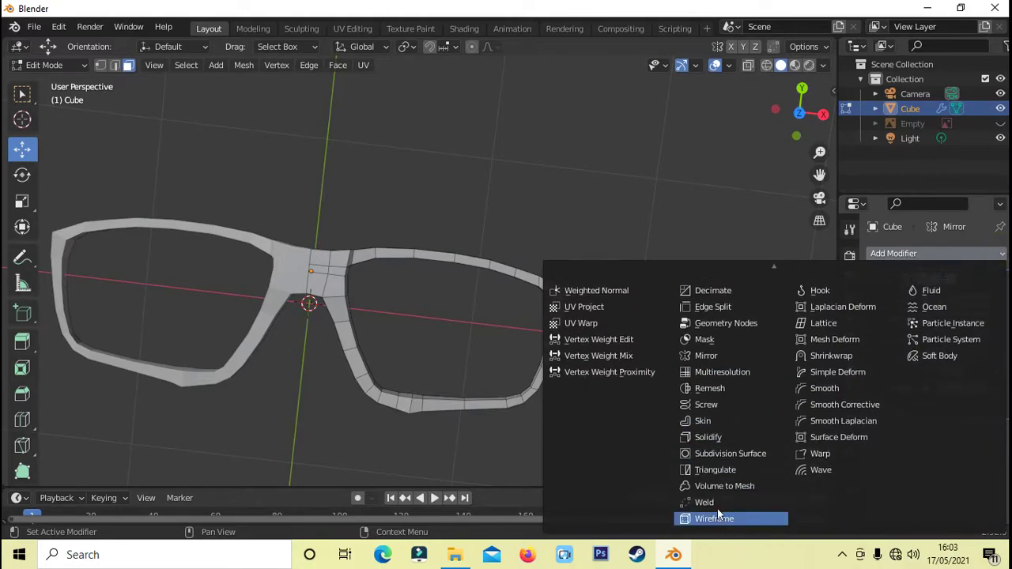
pyautogui.click(726, 457)
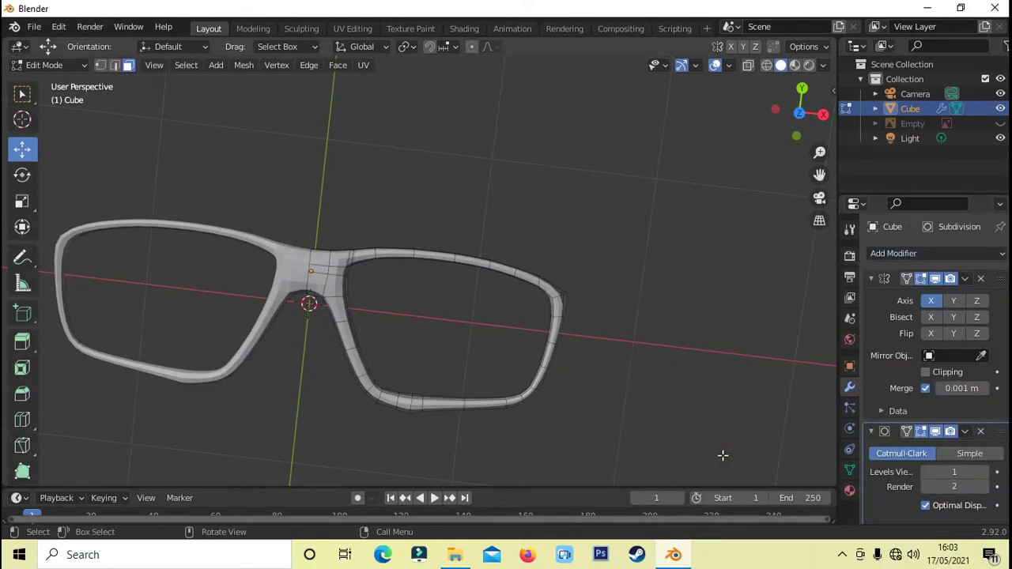
pyautogui.click(985, 473)
# Raise the Subdivision Surface viewport level to 4.
pyautogui.click(984, 473)
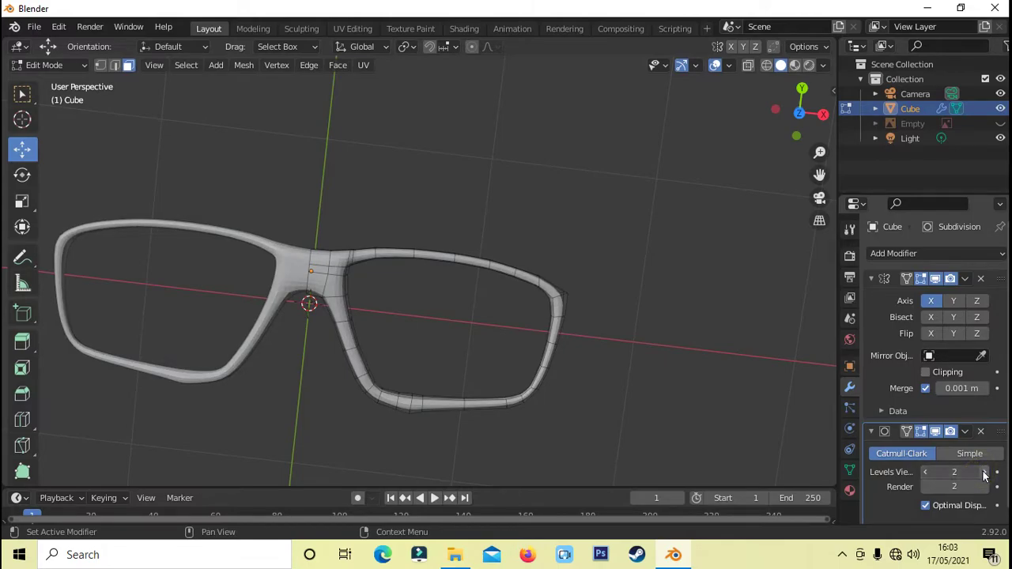
pyautogui.click(985, 473)
pyautogui.moveTo(526, 446)
pyautogui.mouseDown(button='middle')
pyautogui.moveTo(541, 446)
pyautogui.moveTo(589, 212)
pyautogui.mouseUp(button='middle')
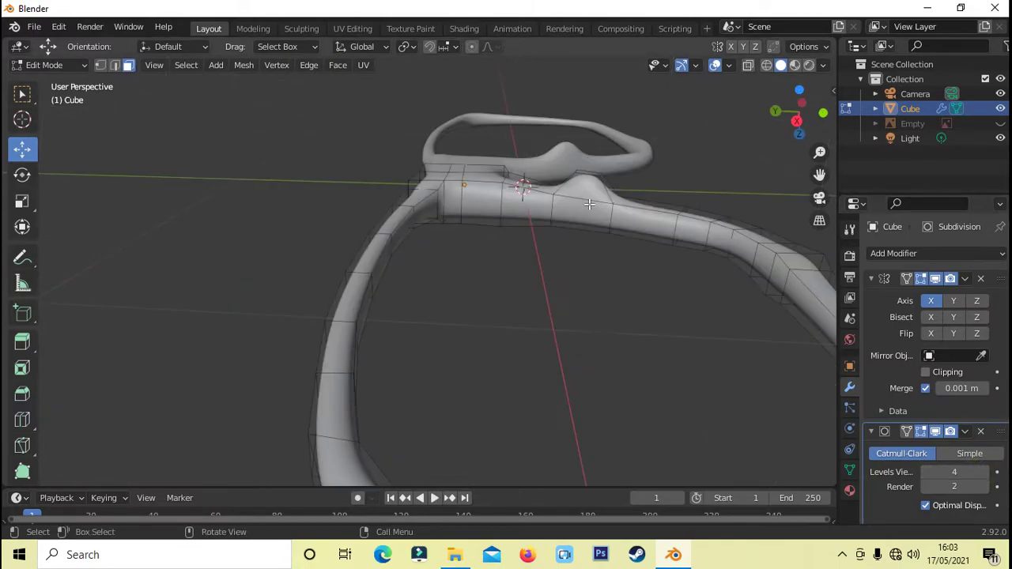
# Add an edge loop and slide it beside the nub, then view the frame from the side.
pyautogui.hotkey('ctrl', 'r')
pyautogui.click(588, 212)
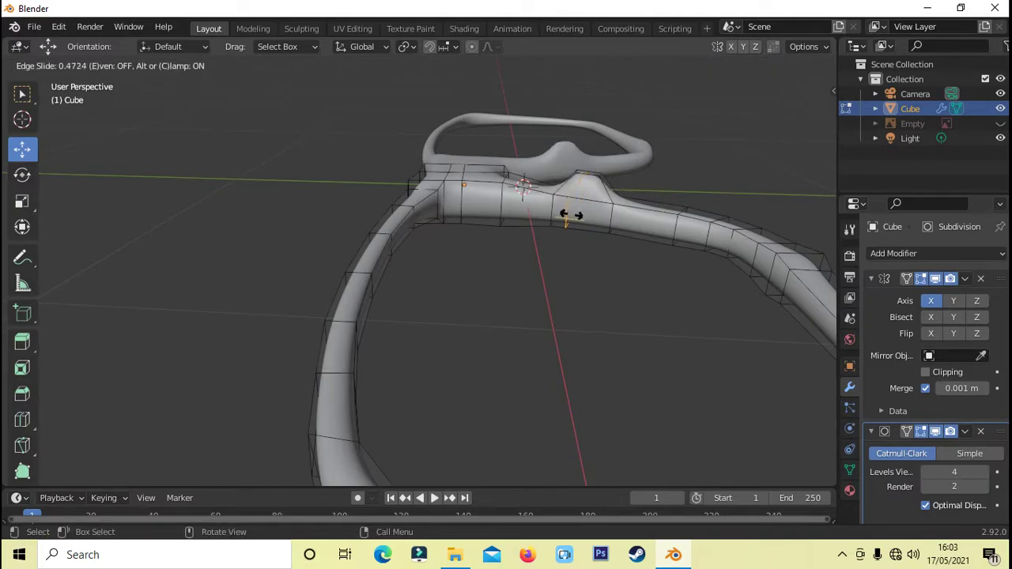
pyautogui.rightClick(546, 204)
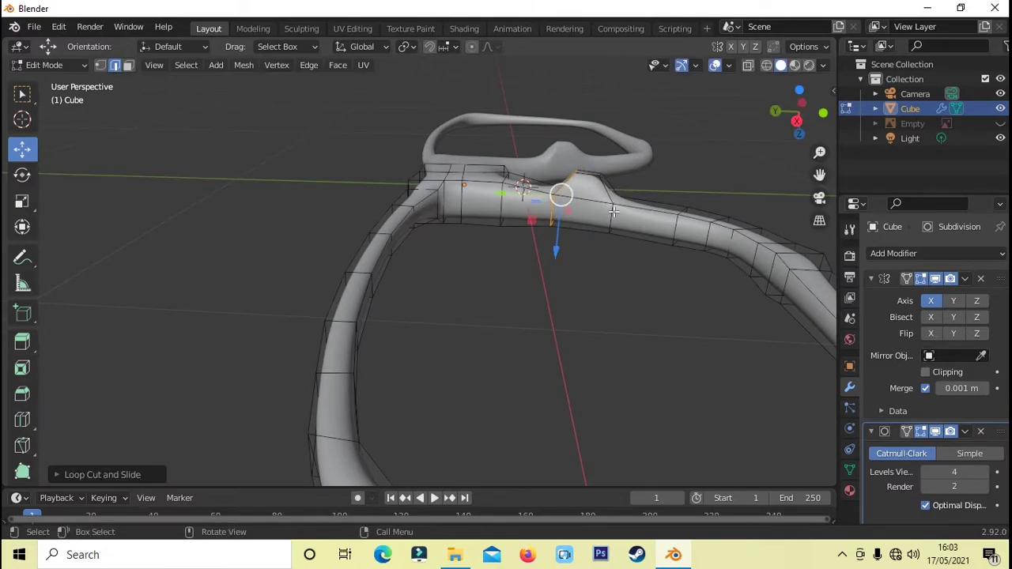
pyautogui.press('g')
pyautogui.press('g')
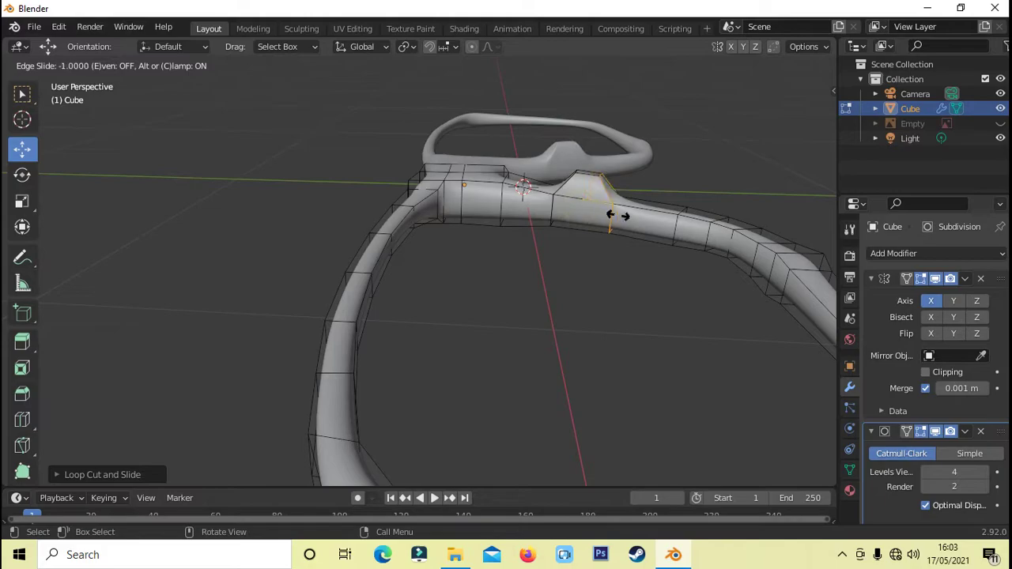
pyautogui.click(610, 211)
pyautogui.moveTo(691, 167)
pyautogui.mouseDown(button='middle')
pyautogui.moveTo(656, 188)
pyautogui.moveTo(714, 178)
pyautogui.mouseUp(button='middle')
pyautogui.keyDown('alt'); pyautogui.moveTo(752, 150); pyautogui.dragTo(427, 381, button='middle'); pyautogui.keyUp('alt')
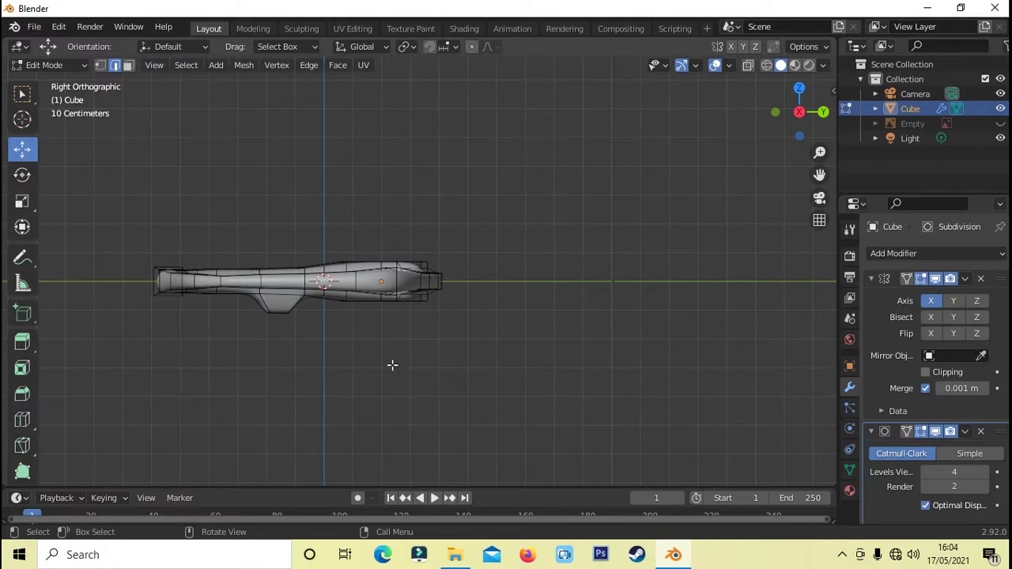
# Select the whole glasses frame mesh and rotate it 90° about the X axis.
pyautogui.scroll(-2, 506, 452)
pyautogui.scroll(-1, 356, 379)
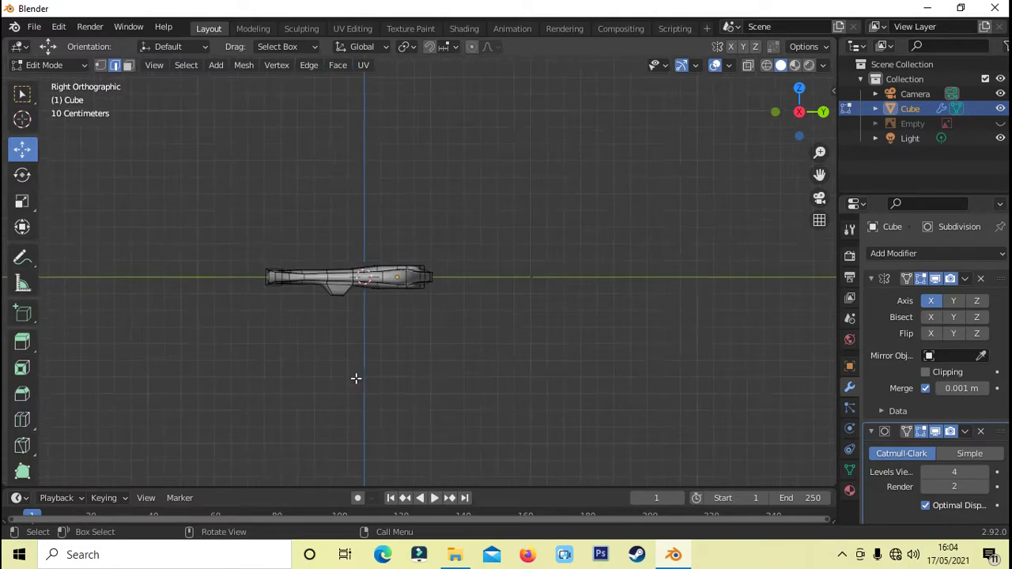
pyautogui.click(341, 273)
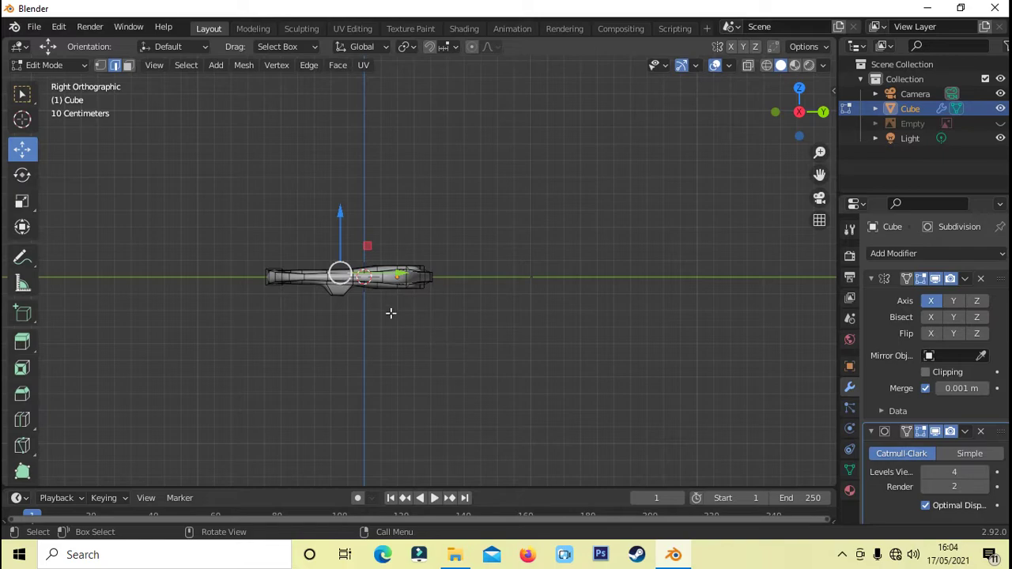
pyautogui.press('a')
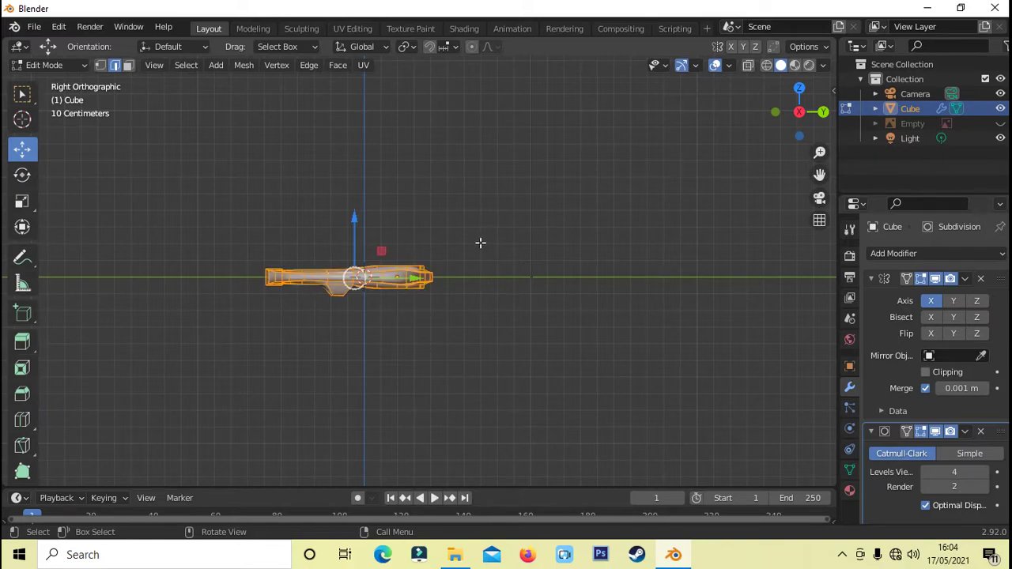
pyautogui.scroll(2, 480, 243)
pyautogui.press('r')
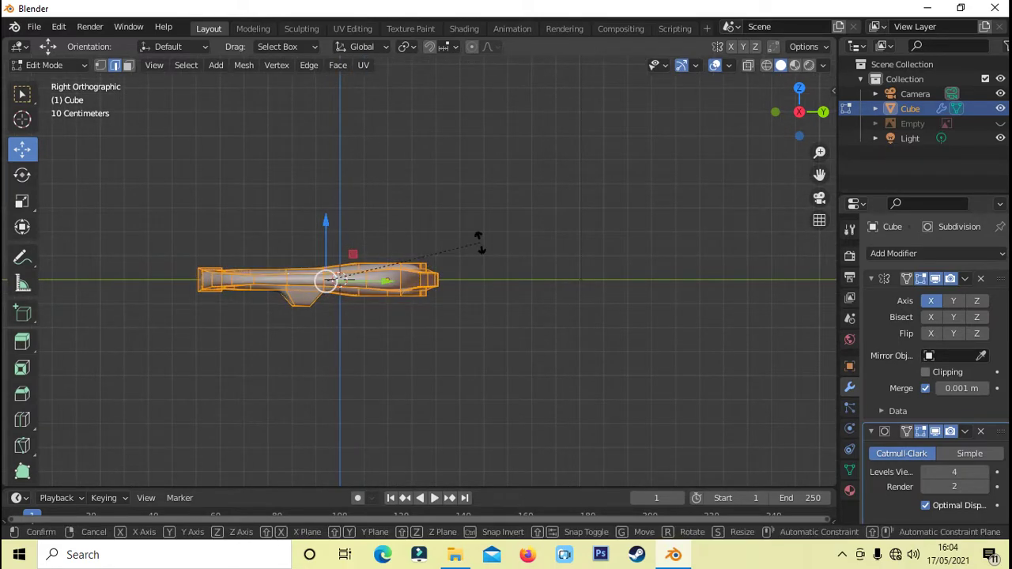
pyautogui.press('x')
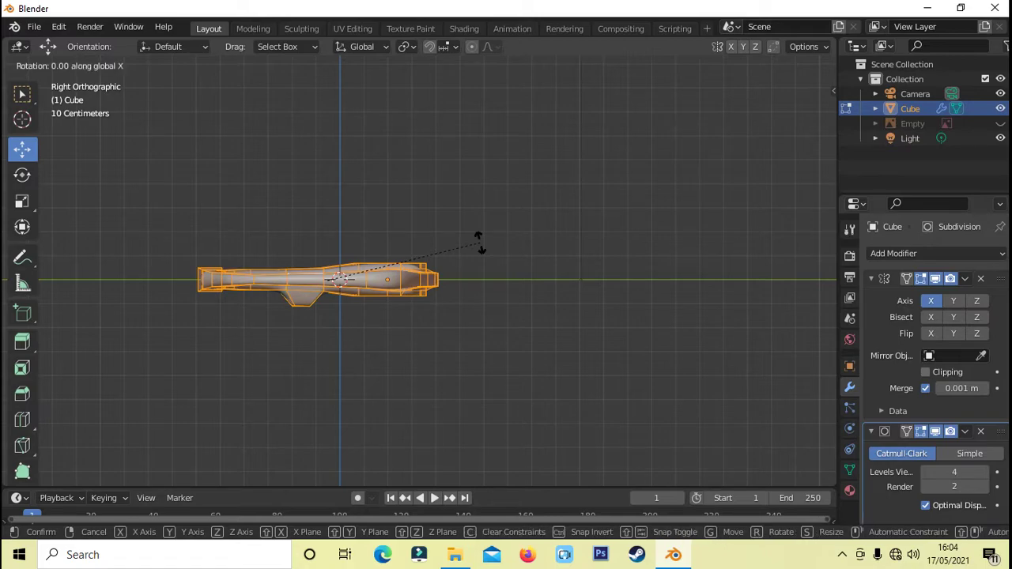
pyautogui.write('9')
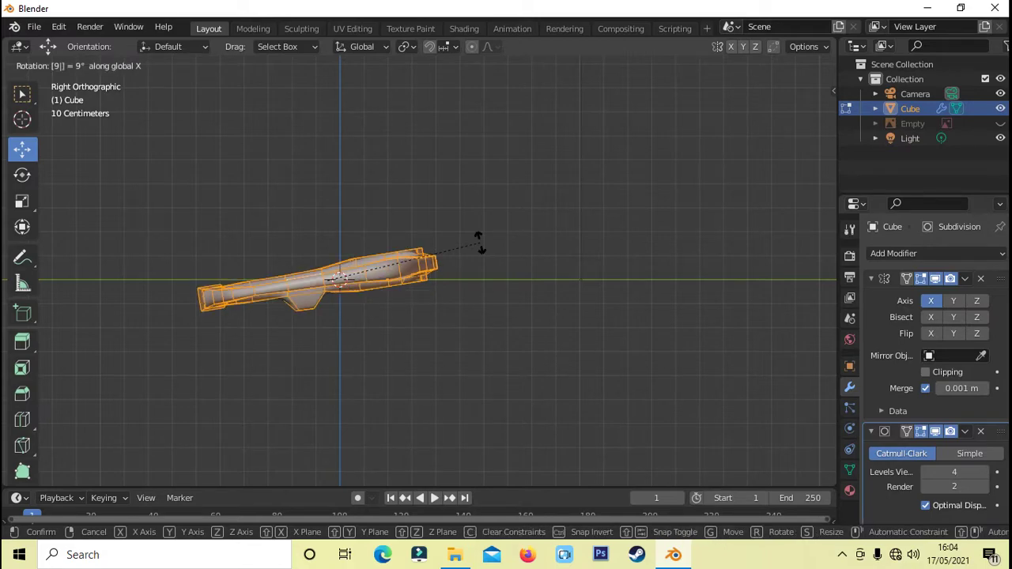
pyautogui.write('0')
pyautogui.press('Return')
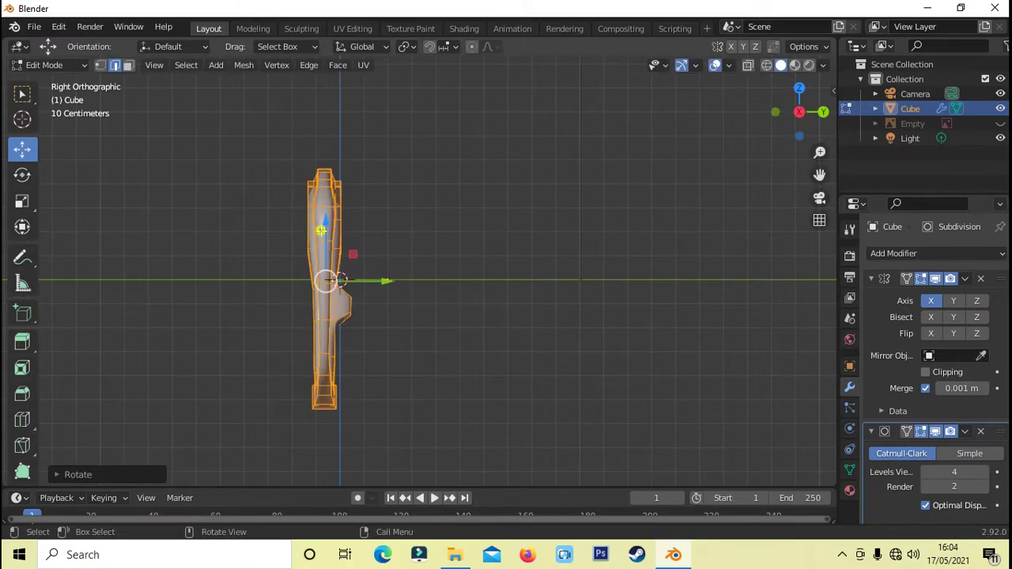
# Lift the frame about 0.53 m along Z so it sits on the floor.
pyautogui.moveTo(321, 231); pyautogui.dragTo(325, 98)
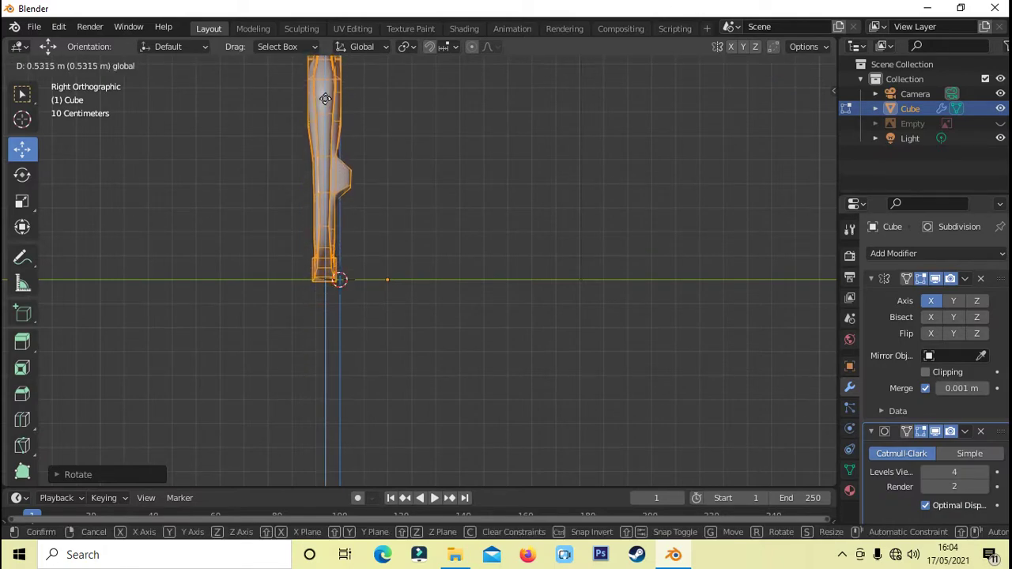
pyautogui.moveTo(515, 203); pyautogui.dragTo(509, 242, button='middle')
pyautogui.scroll(5, 509, 242)
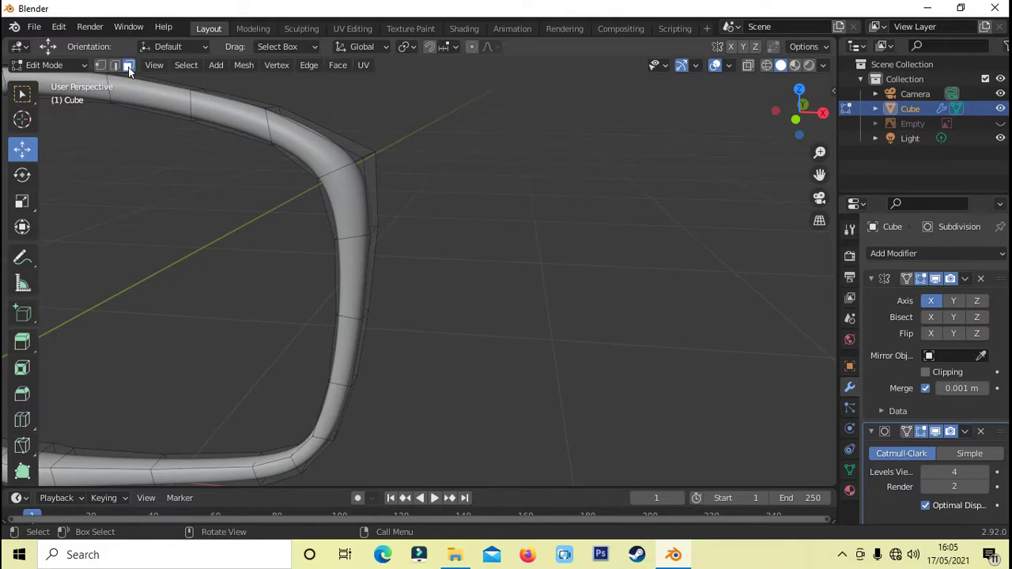
# Extrude the frame's outer corner face and scale it down into a smaller hinge block.
pyautogui.moveTo(452, 177); pyautogui.dragTo(393, 179, button='middle')
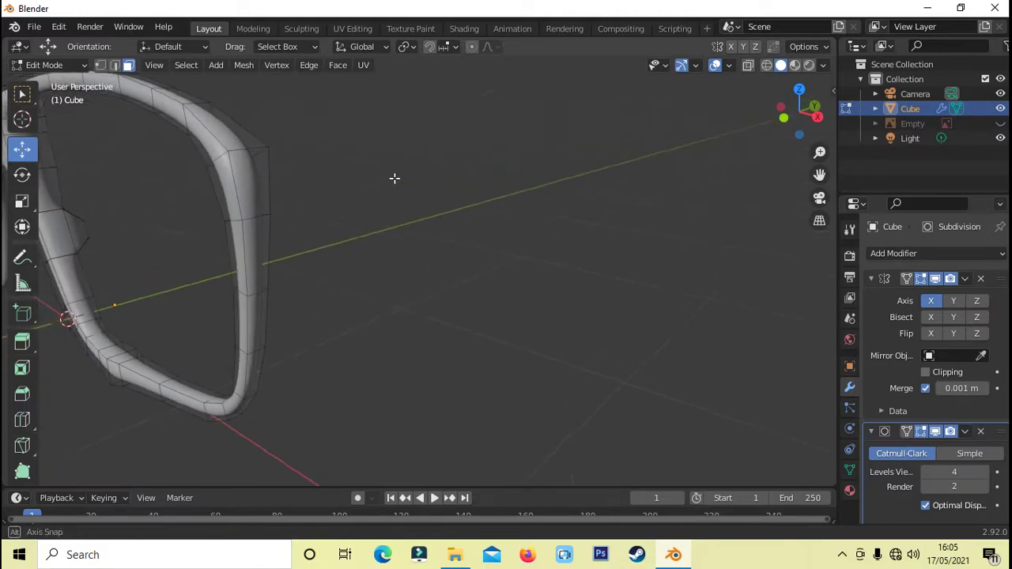
pyautogui.click(257, 172)
pyautogui.moveTo(338, 237)
pyautogui.mouseDown(button='middle')
pyautogui.moveTo(505, 250)
pyautogui.moveTo(455, 246)
pyautogui.moveTo(466, 238)
pyautogui.mouseUp(button='middle')
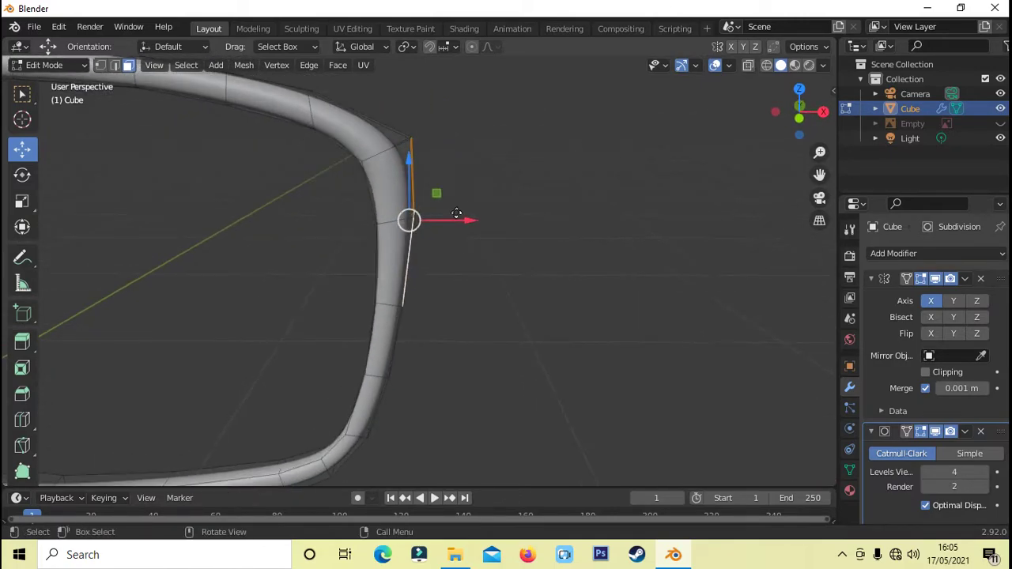
pyautogui.press('e')
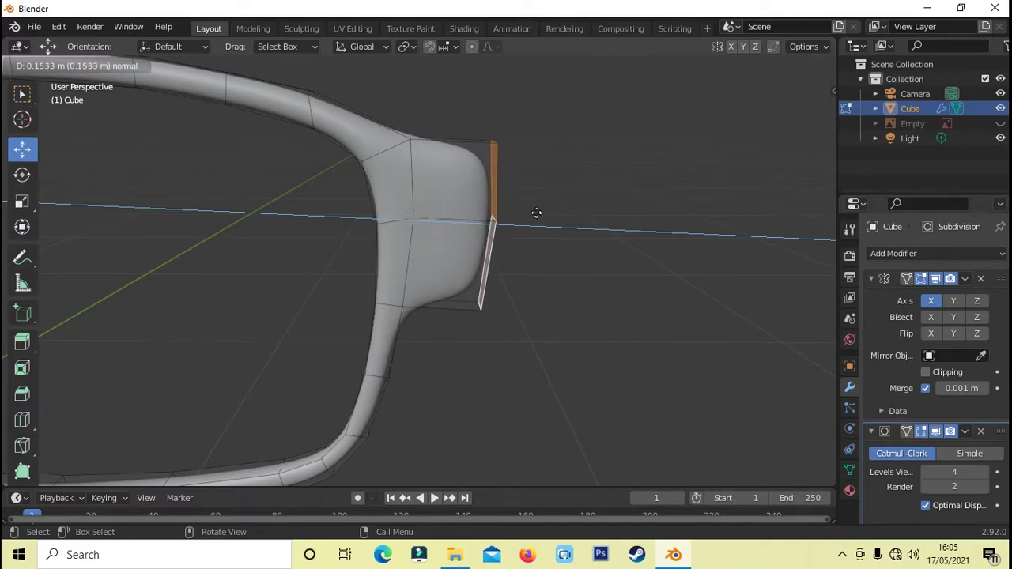
pyautogui.click(537, 213)
pyautogui.press('s')
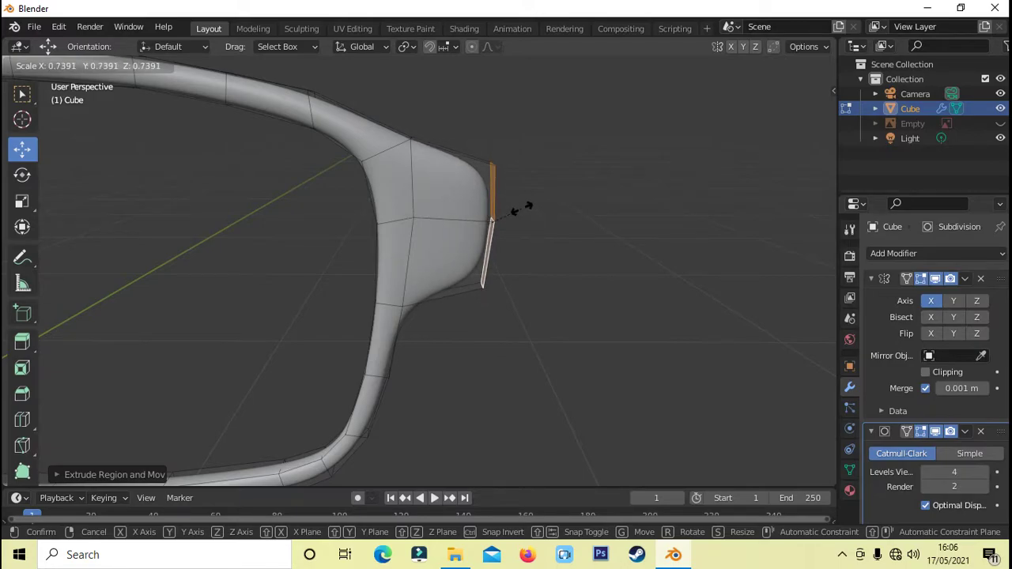
pyautogui.click(521, 207)
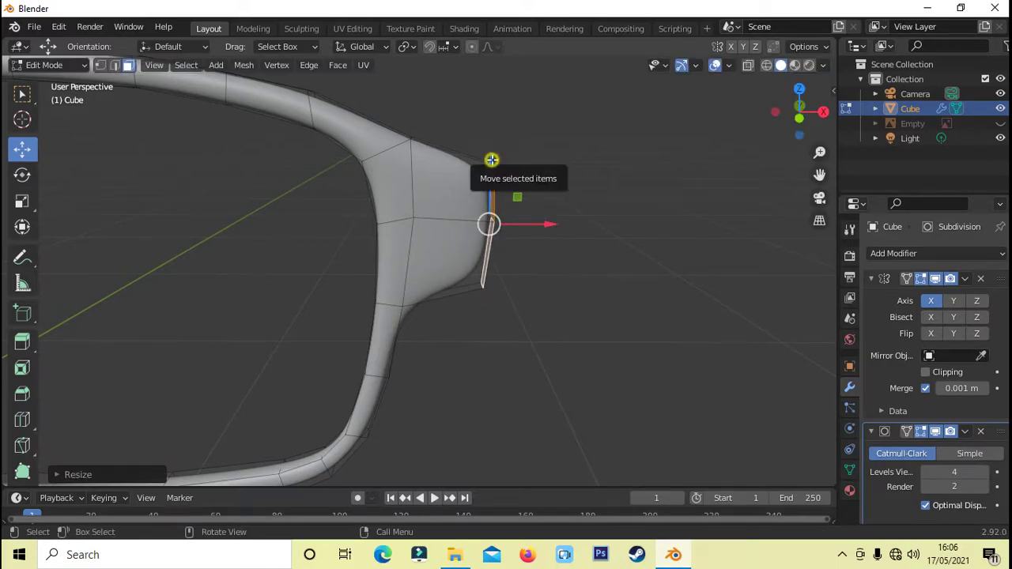
# Raise the hinge block's selected edge slightly along Z.
pyautogui.moveTo(492, 161); pyautogui.dragTo(488, 140)
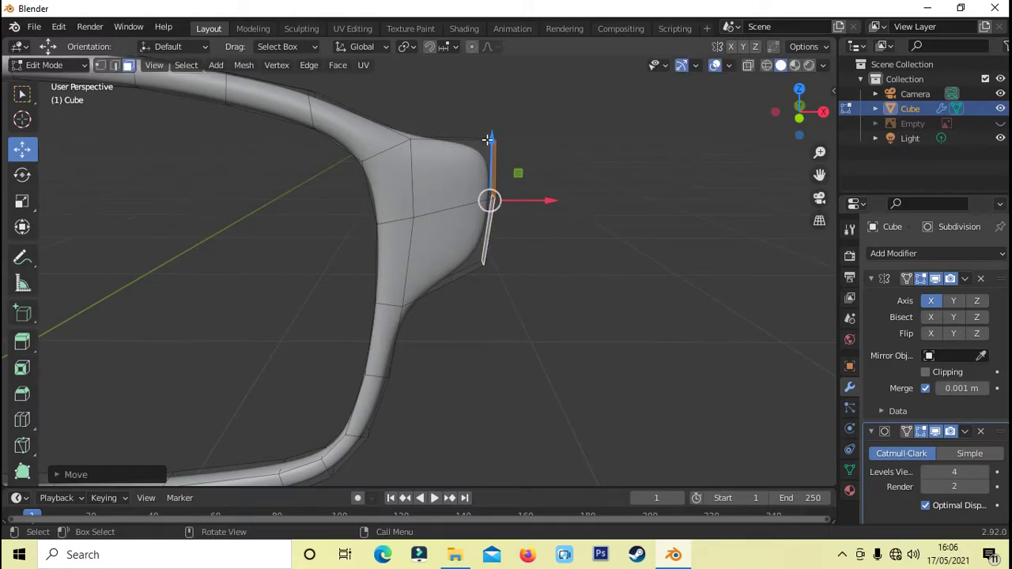
pyautogui.click(606, 174)
pyautogui.moveTo(606, 174)
pyautogui.mouseDown(button='middle')
pyautogui.moveTo(577, 204)
pyautogui.moveTo(409, 217)
pyautogui.moveTo(346, 208)
pyautogui.moveTo(316, 185)
pyautogui.moveTo(509, 201)
pyautogui.moveTo(575, 193)
pyautogui.mouseUp(button='middle')
pyautogui.keyDown('shift'); pyautogui.moveTo(422, 248); pyautogui.dragTo(498, 244, button='middle'); pyautogui.keyUp('shift')
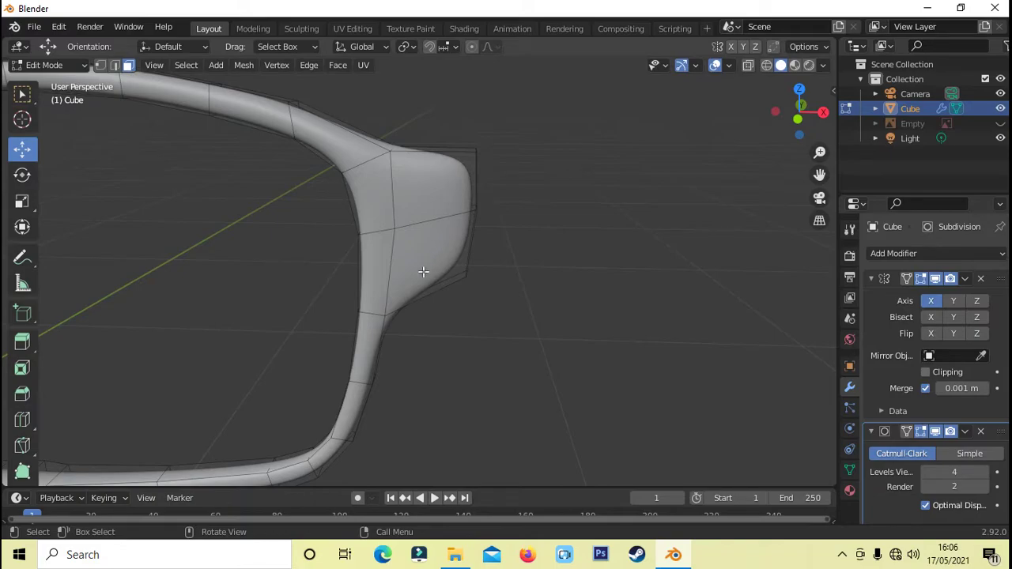
# Add an edge loop across the hinge block near its end.
pyautogui.hotkey('ctrl', 'r')
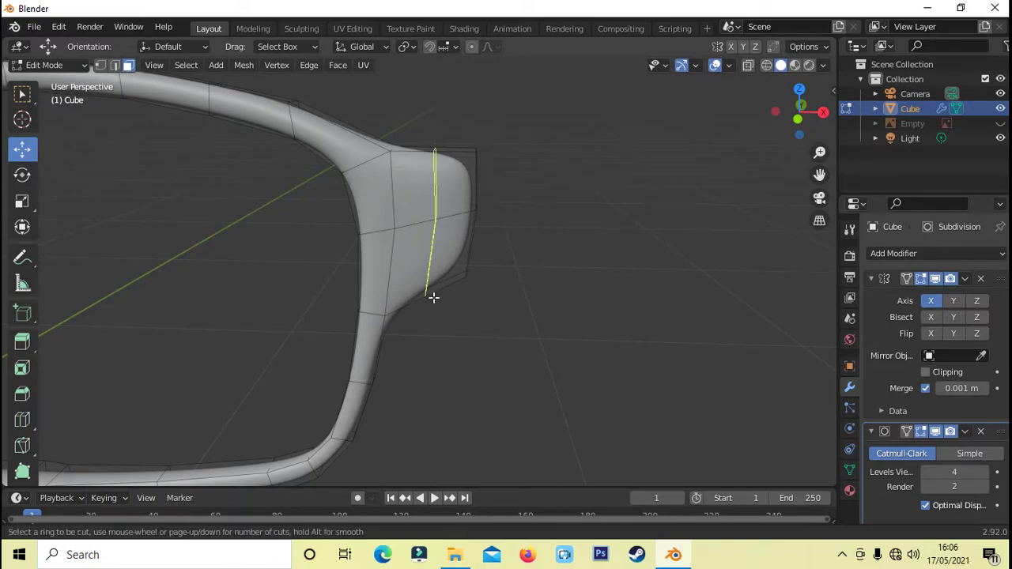
pyautogui.click(436, 295)
pyautogui.click(505, 296)
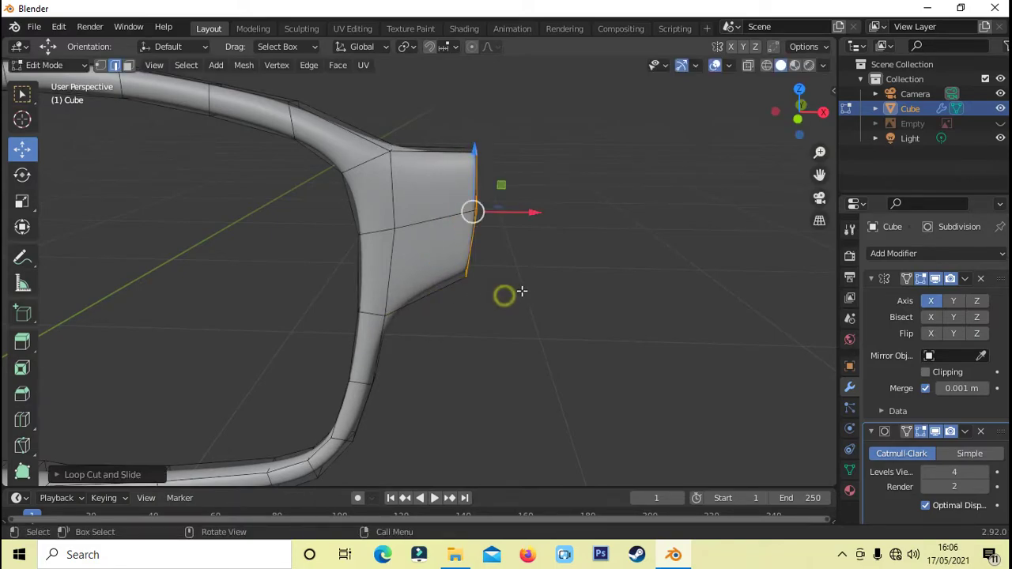
pyautogui.click(535, 278)
pyautogui.scroll(-2, 538, 277)
pyautogui.moveTo(538, 277)
pyautogui.mouseDown(button='middle')
pyautogui.moveTo(441, 293)
pyautogui.moveTo(294, 271)
pyautogui.moveTo(504, 296)
pyautogui.moveTo(461, 293)
pyautogui.mouseUp(button='middle')
pyautogui.scroll(2, 282, 260)
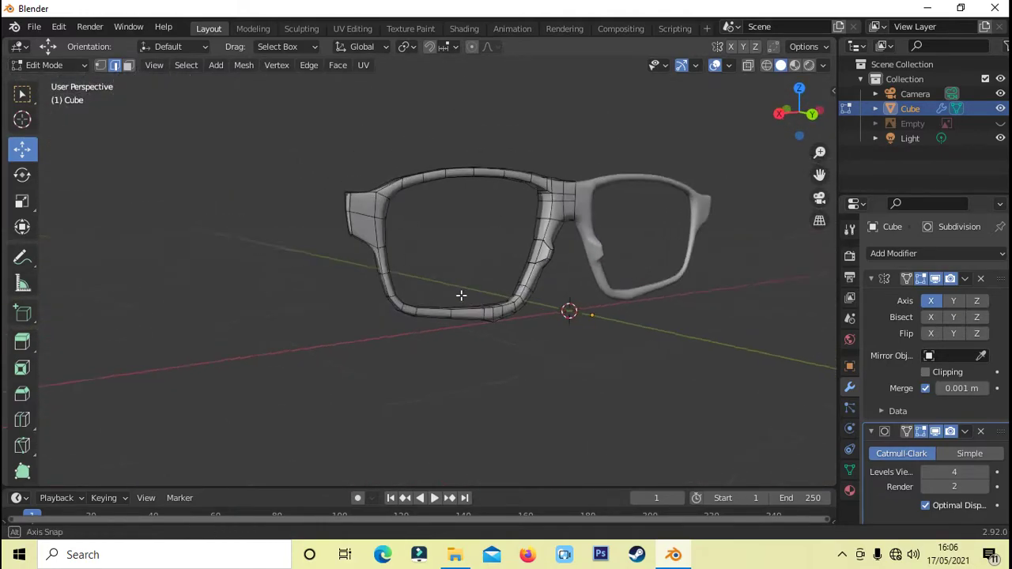
pyautogui.scroll(2, 443, 269)
pyautogui.moveTo(431, 253)
pyautogui.mouseDown(button='middle')
pyautogui.moveTo(535, 228)
pyautogui.moveTo(363, 111)
pyautogui.mouseUp(button='middle')
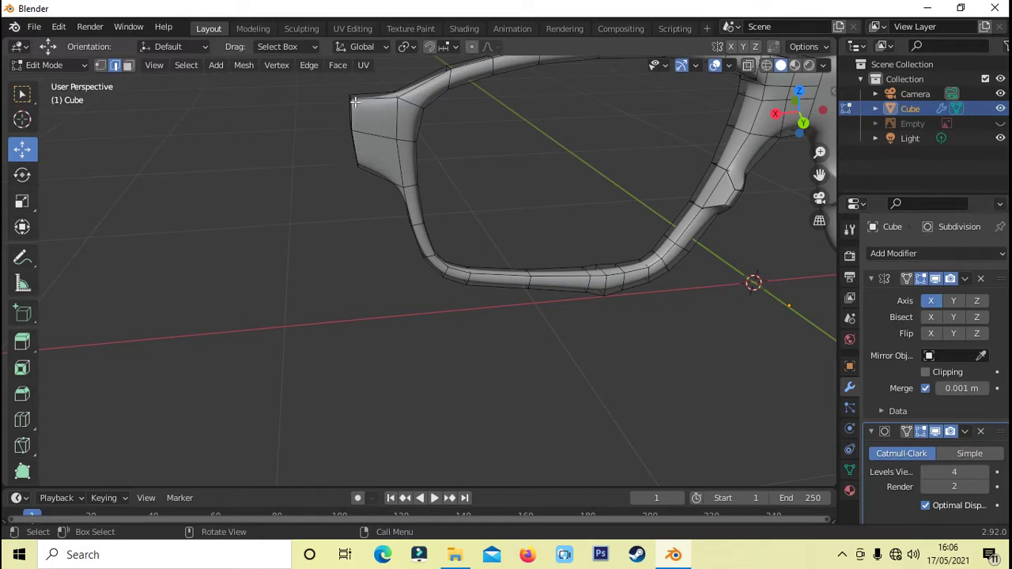
# Add an edge loop across the left end piece, slid toward its outer edge.
pyautogui.hotkey('ctrl', 'r')
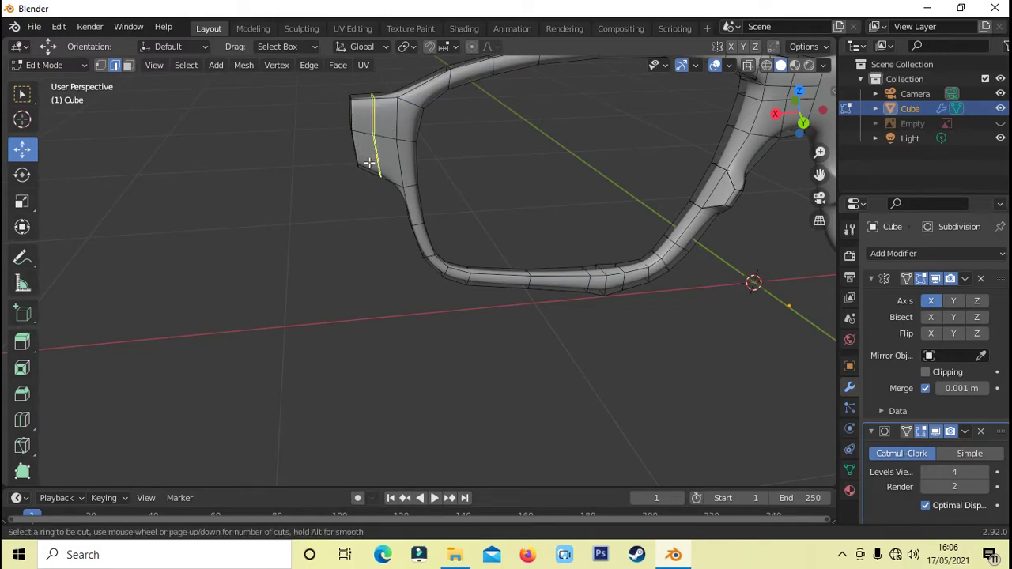
pyautogui.click(368, 162)
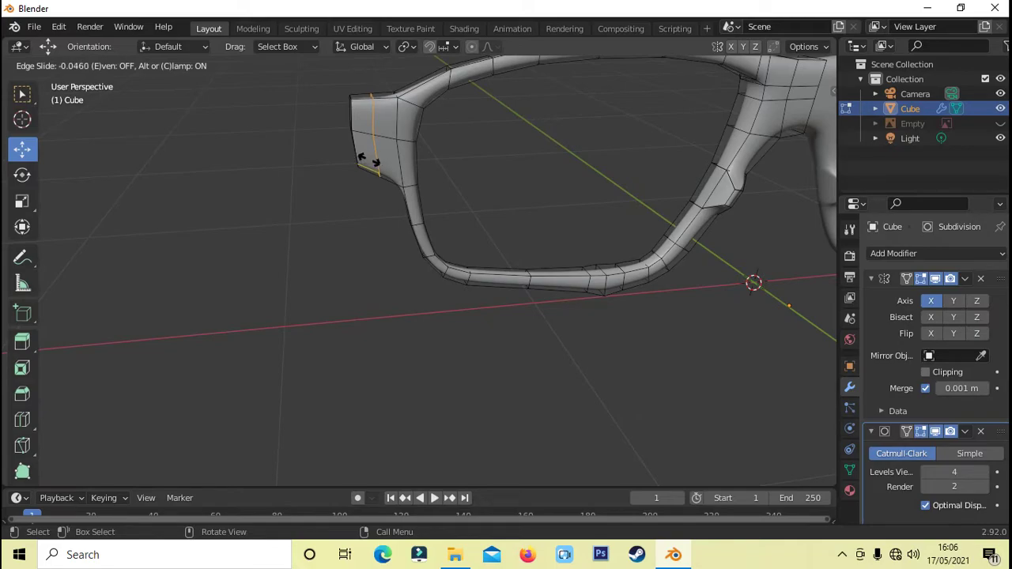
pyautogui.click(369, 162)
pyautogui.moveTo(372, 158)
pyautogui.mouseDown(button='middle')
pyautogui.moveTo(396, 205)
pyautogui.moveTo(511, 190)
pyautogui.mouseUp(button='middle')
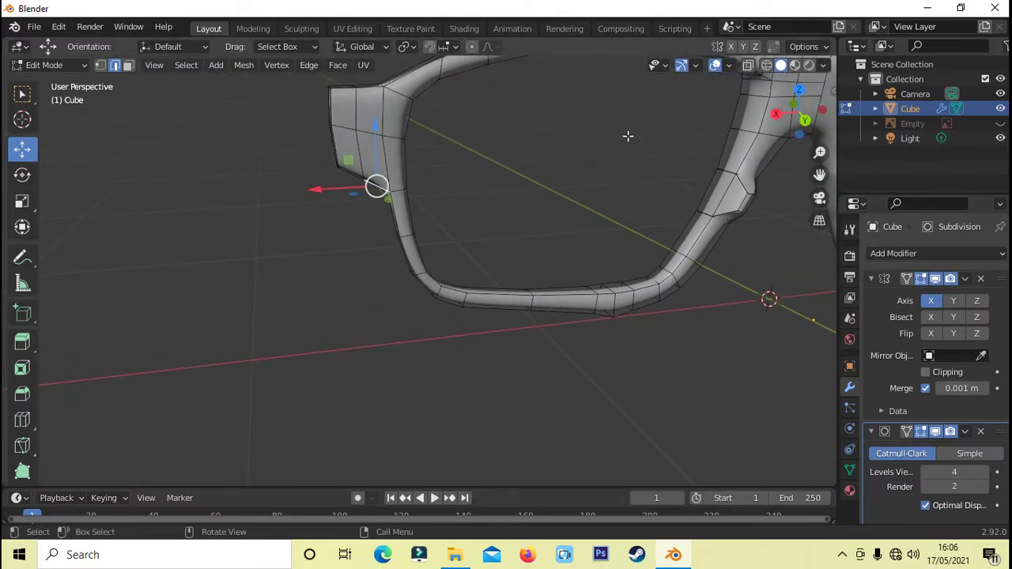
# In vertex select, nudge the end piece's top corner vertex slightly outward along X.
pyautogui.click(101, 66)
pyautogui.click(352, 121)
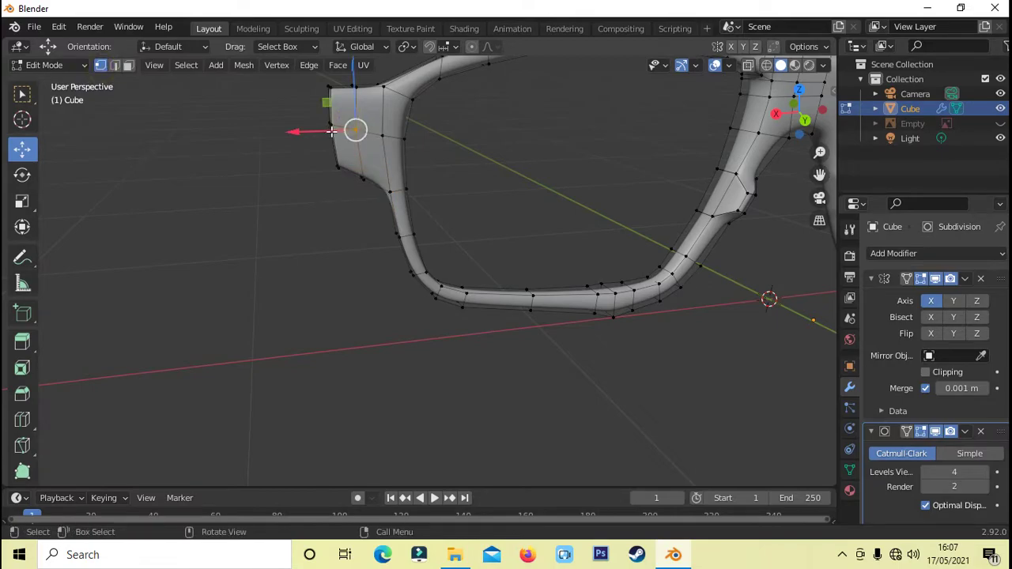
pyautogui.moveTo(331, 132); pyautogui.dragTo(339, 131)
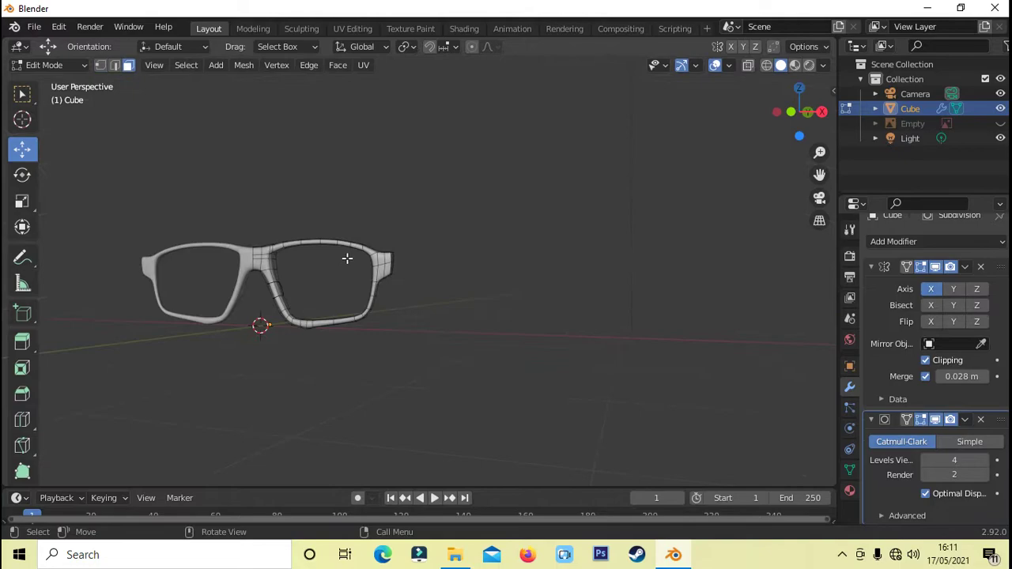
pyautogui.moveTo(347, 259)
pyautogui.mouseDown(button='middle')
pyautogui.moveTo(348, 287)
pyautogui.moveTo(221, 128)
pyautogui.mouseUp(button='middle')
pyautogui.moveTo(340, 196)
pyautogui.mouseDown(button='middle')
pyautogui.moveTo(377, 192)
pyautogui.moveTo(284, 231)
pyautogui.moveTo(368, 205)
pyautogui.moveTo(382, 172)
pyautogui.moveTo(425, 262)
pyautogui.moveTo(393, 262)
pyautogui.moveTo(357, 293)
pyautogui.moveTo(388, 287)
pyautogui.mouseUp(button='middle')
pyautogui.scroll(3, 350, 287)
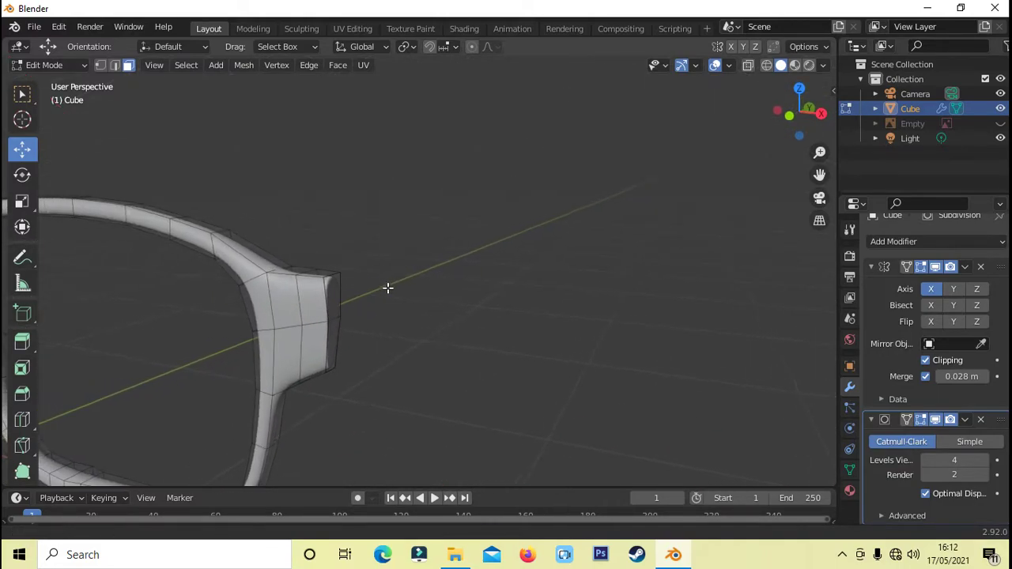
# Select two hinge-corner vertices, grow the selection around the rim, and rotate it about Z.
pyautogui.keyDown('shift'); pyautogui.click(335, 299); pyautogui.keyUp('shift')
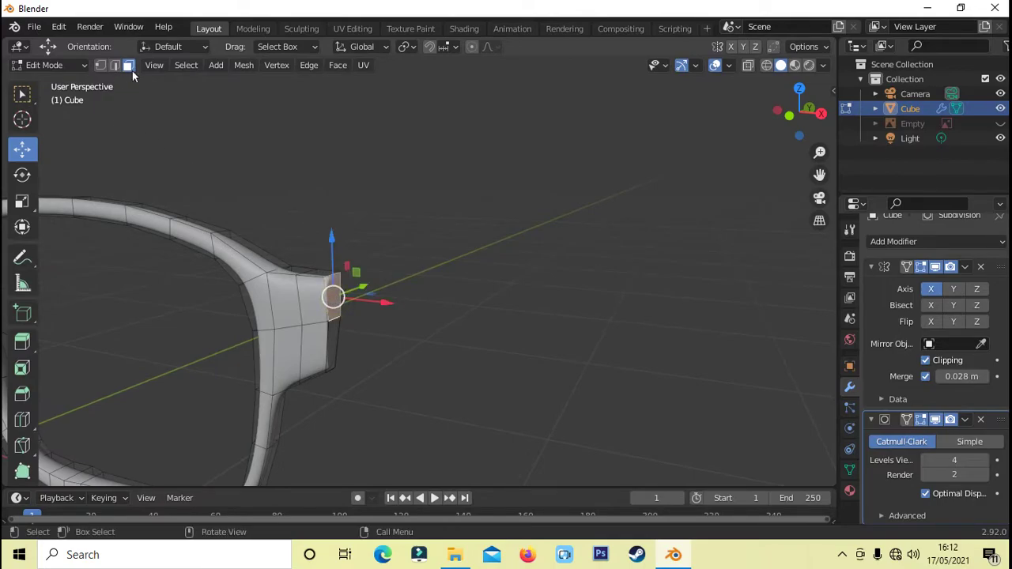
pyautogui.keyDown('shift'); pyautogui.click(331, 348); pyautogui.keyUp('shift')
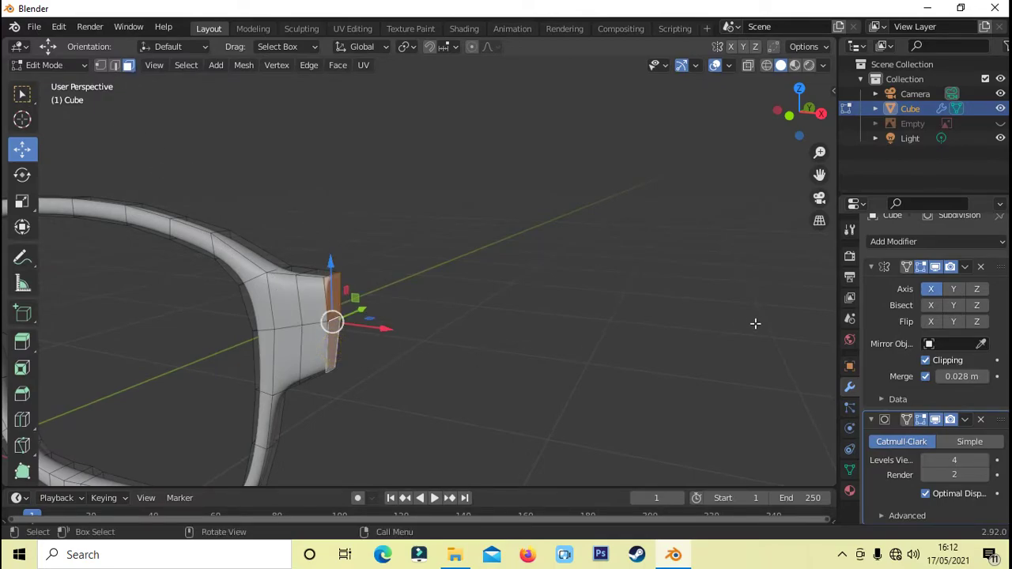
pyautogui.scroll(-1, 755, 324)
pyautogui.scroll(-1, 648, 334)
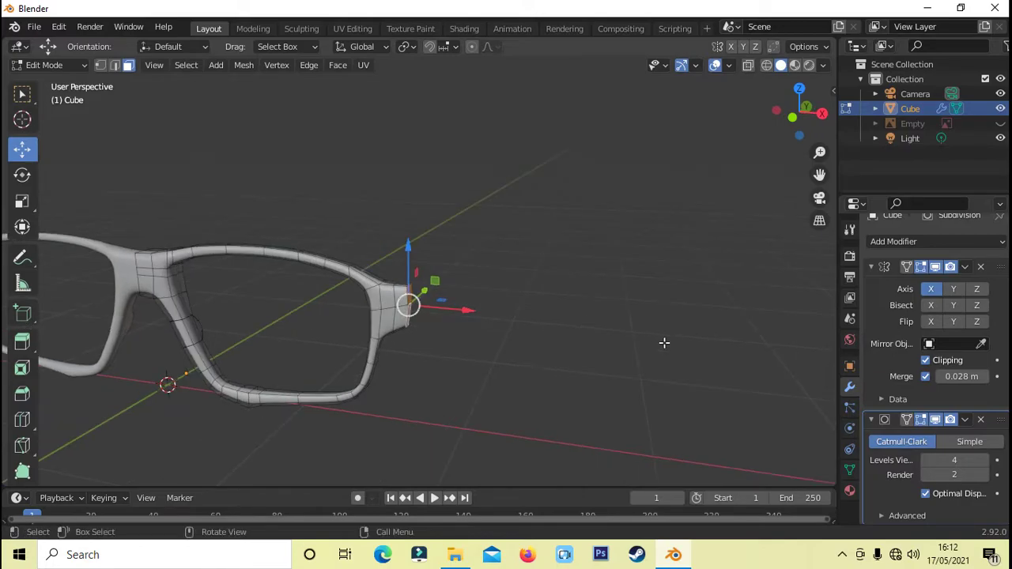
pyautogui.press('ctrl+KP_Add')
pyautogui.press('ctrl+KP_Add')
pyautogui.press('ctrl+KP_Add')
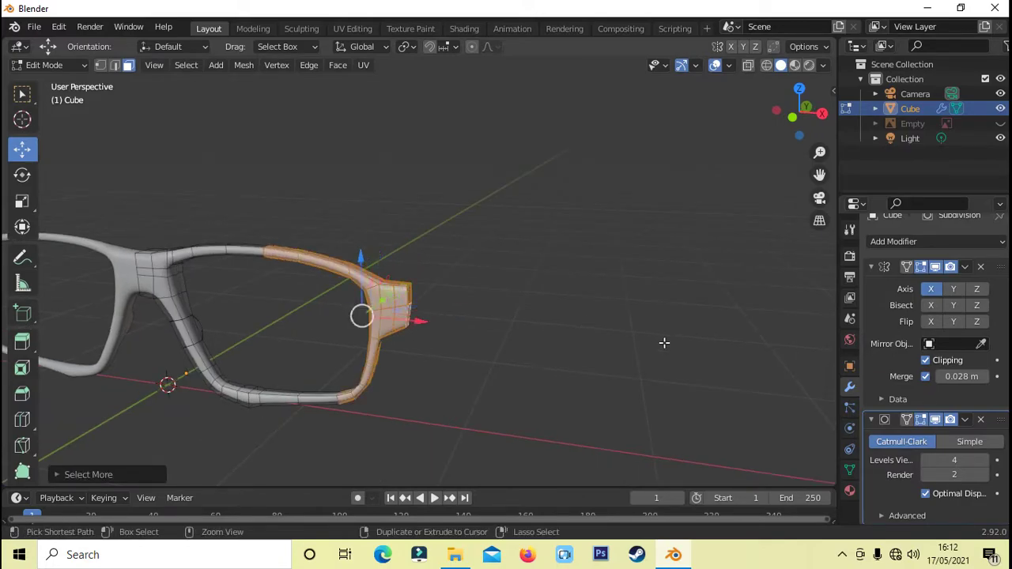
pyautogui.press('ctrl+KP_Add')
pyautogui.press('ctrl+KP_Add')
pyautogui.press('ctrl+KP_Add')
pyautogui.press('ctrl+KP_Add')
pyautogui.press('ctrl+KP_Add')
pyautogui.press('ctrl+KP_Add')
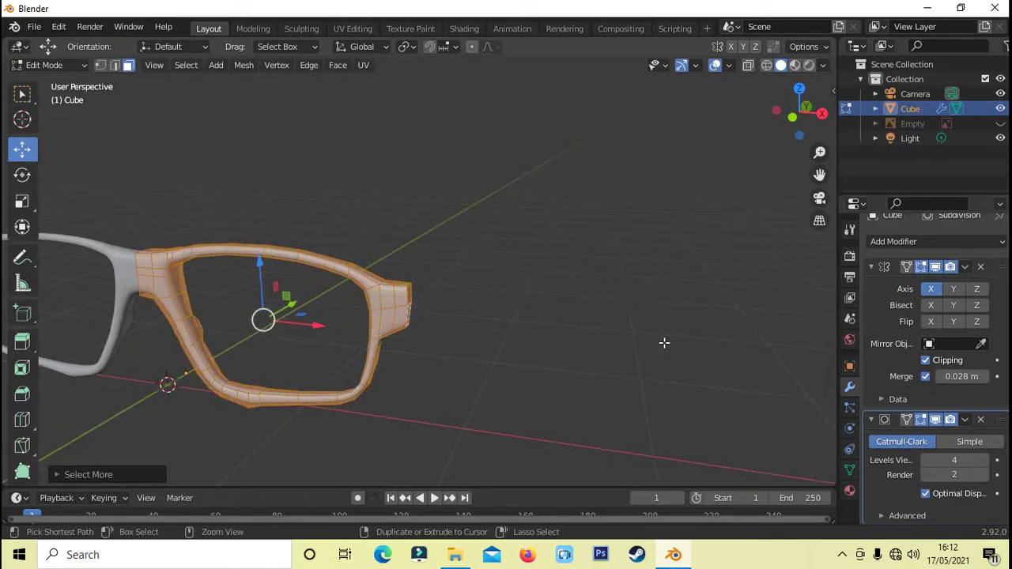
pyautogui.moveTo(656, 312)
pyautogui.mouseDown(button='middle')
pyautogui.moveTo(657, 325)
pyautogui.moveTo(617, 350)
pyautogui.moveTo(624, 368)
pyautogui.moveTo(440, 357)
pyautogui.mouseUp(button='middle')
pyautogui.press('r')
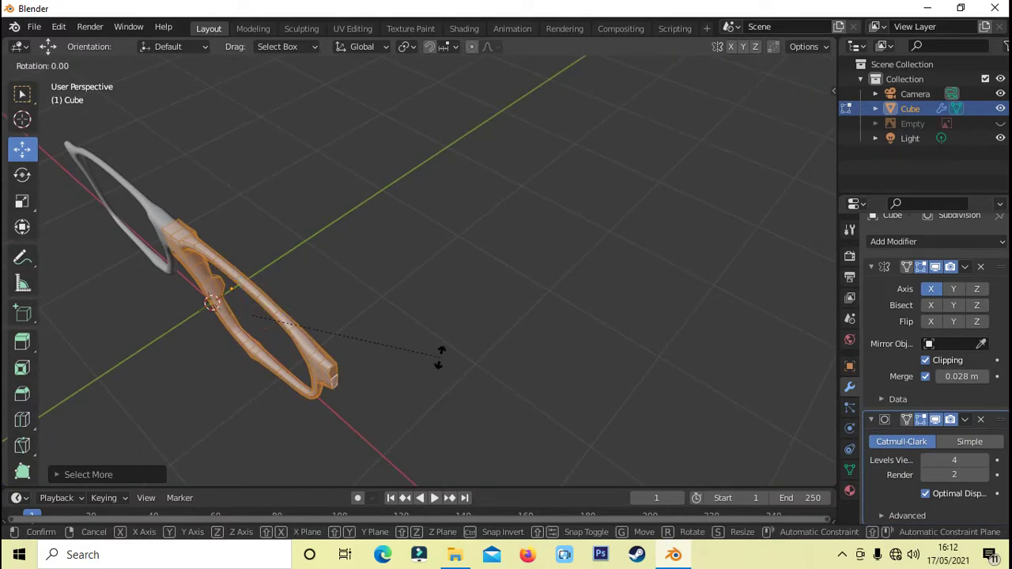
pyautogui.press('z')
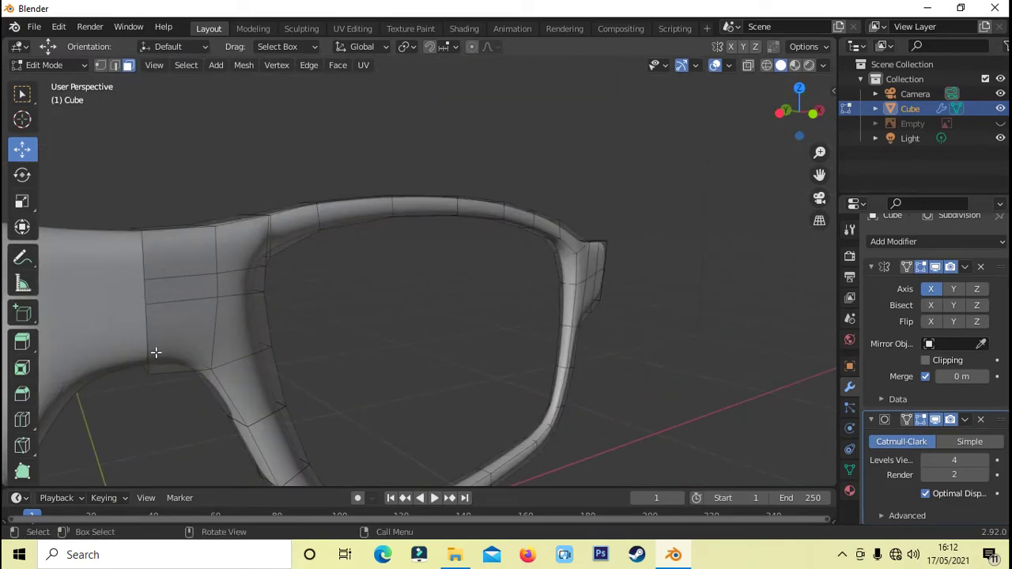
pyautogui.moveTo(609, 354); pyautogui.dragTo(370, 336, button='middle')
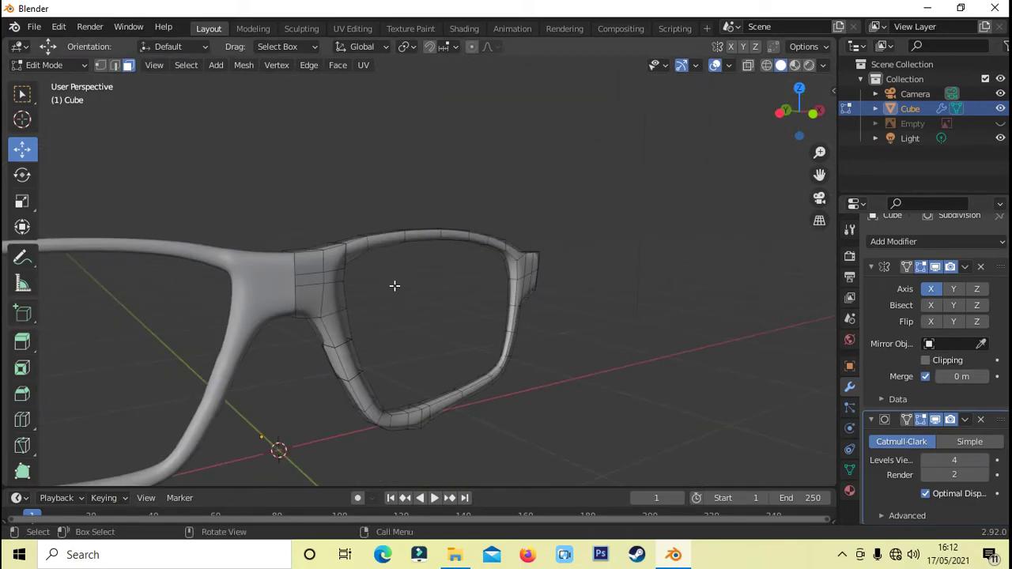
# Enable Mirror clipping and set the merge distance to 0.013 m.
pyautogui.click(925, 361)
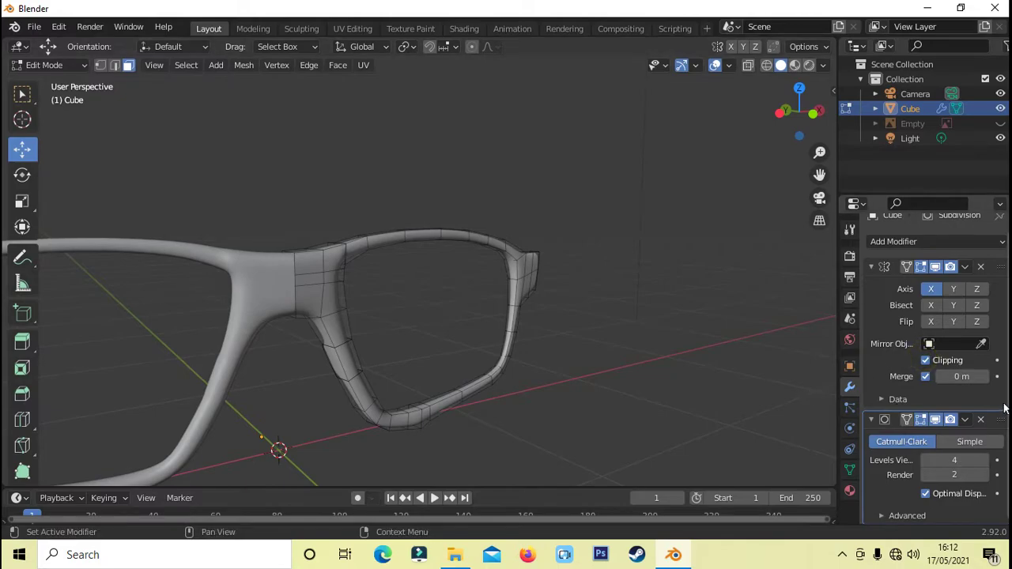
pyautogui.moveTo(957, 377); pyautogui.dragTo(969, 376)
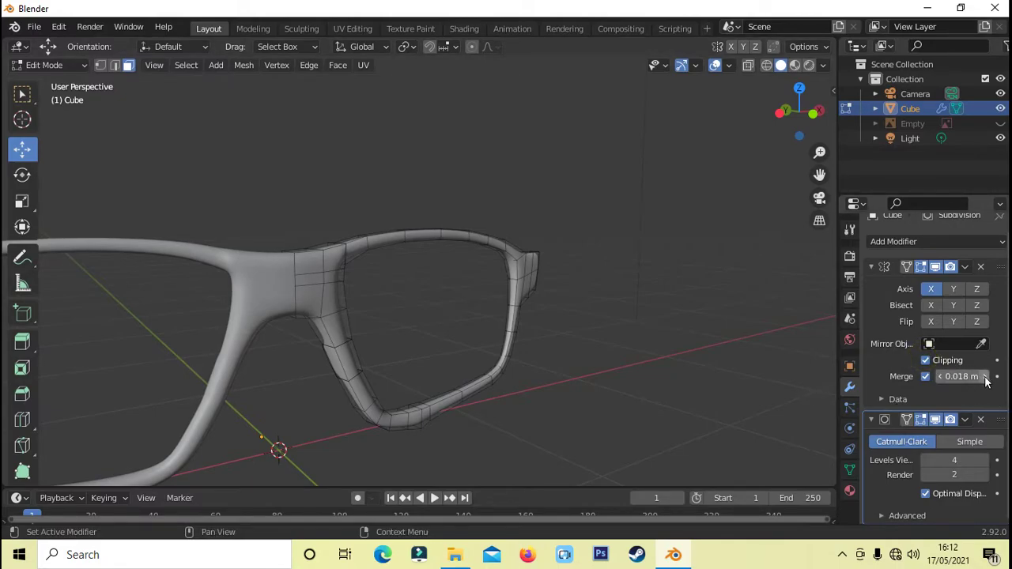
pyautogui.moveTo(946, 383); pyautogui.dragTo(939, 382)
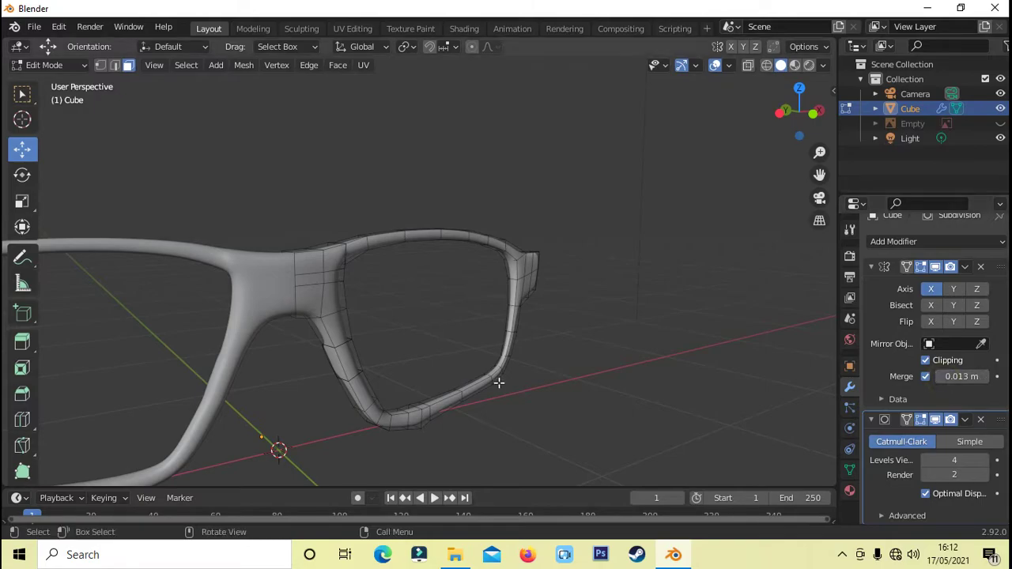
pyautogui.moveTo(531, 401)
pyautogui.mouseDown(button='middle')
pyautogui.moveTo(516, 438)
pyautogui.moveTo(319, 203)
pyautogui.moveTo(262, 199)
pyautogui.moveTo(332, 171)
pyautogui.moveTo(418, 179)
pyautogui.moveTo(423, 165)
pyautogui.moveTo(375, 311)
pyautogui.moveTo(401, 309)
pyautogui.moveTo(393, 332)
pyautogui.mouseUp(button='middle')
pyautogui.press('Tab')
pyautogui.press('Tab')
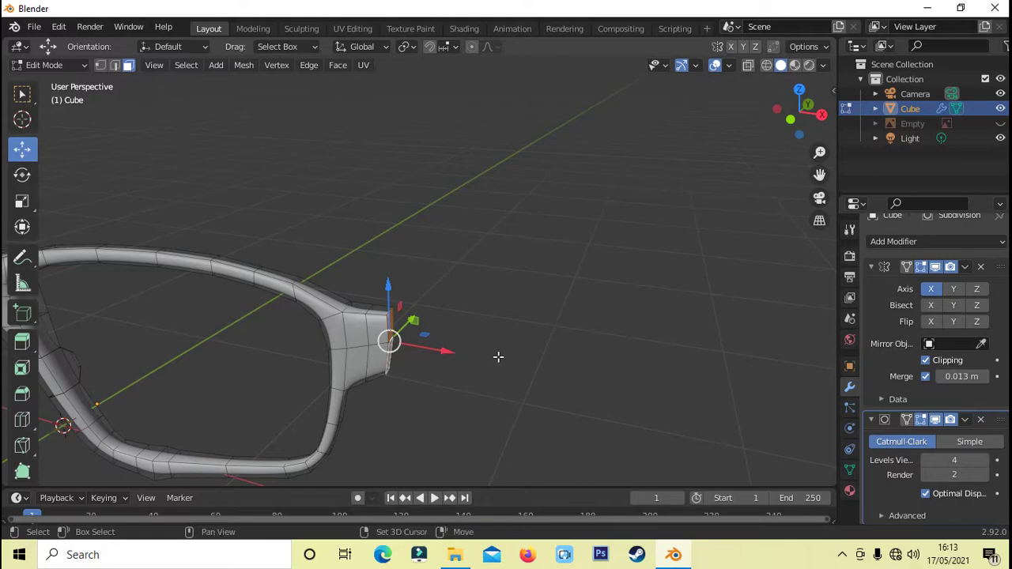
# Grow the end-piece selection and angle it by rotating about the Z axis.
pyautogui.press('ctrl+KP_Add')
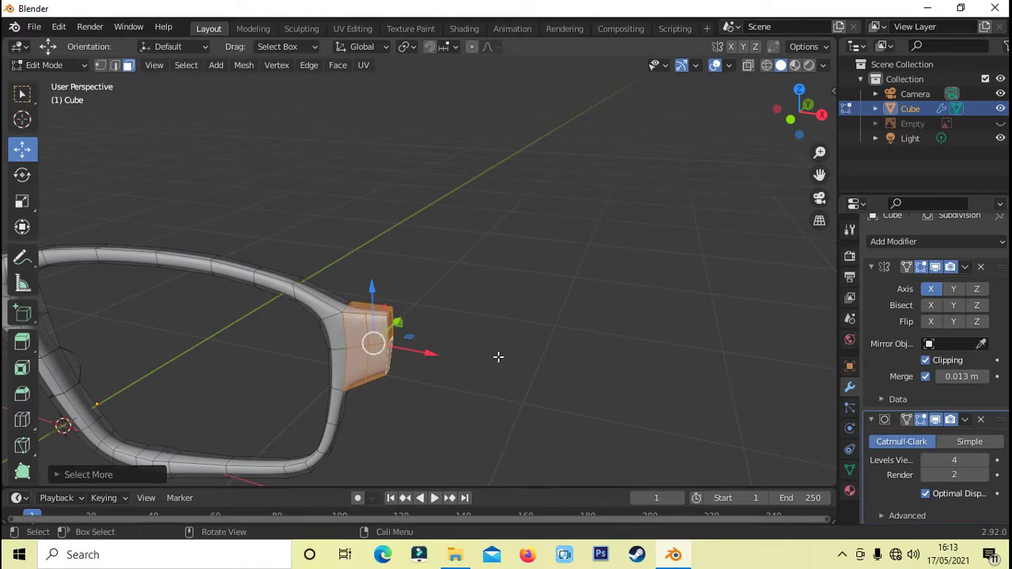
pyautogui.moveTo(503, 355); pyautogui.dragTo(441, 396, button='middle')
pyautogui.press('r')
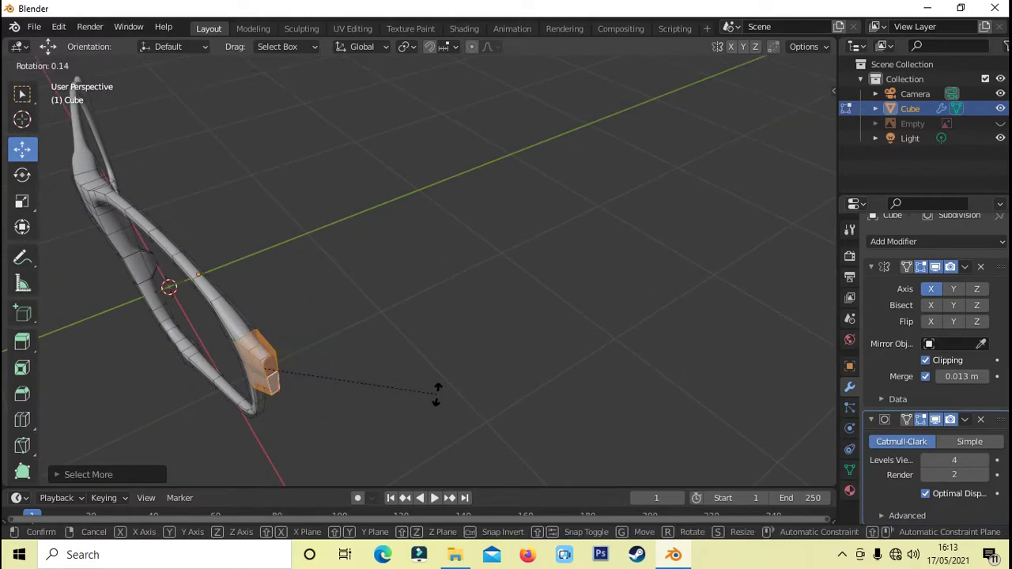
pyautogui.press('z')
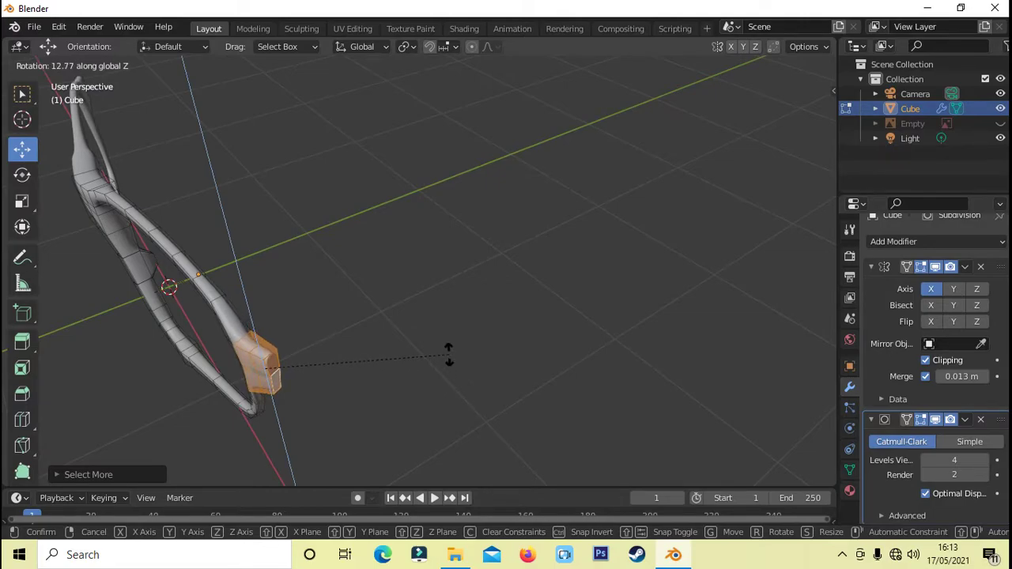
pyautogui.click(449, 355)
pyautogui.hotkey('alt', 'a')
# Extrude the end piece's outer face into a 1.227 m temple arm with a smaller tip.
pyautogui.scroll(5, 440, 369)
pyautogui.moveTo(547, 323)
pyautogui.mouseDown(button='middle')
pyautogui.moveTo(602, 315)
pyautogui.moveTo(271, 340)
pyautogui.mouseUp(button='middle')
pyautogui.scroll(-5, 272, 339)
pyautogui.scroll(3, 298, 280)
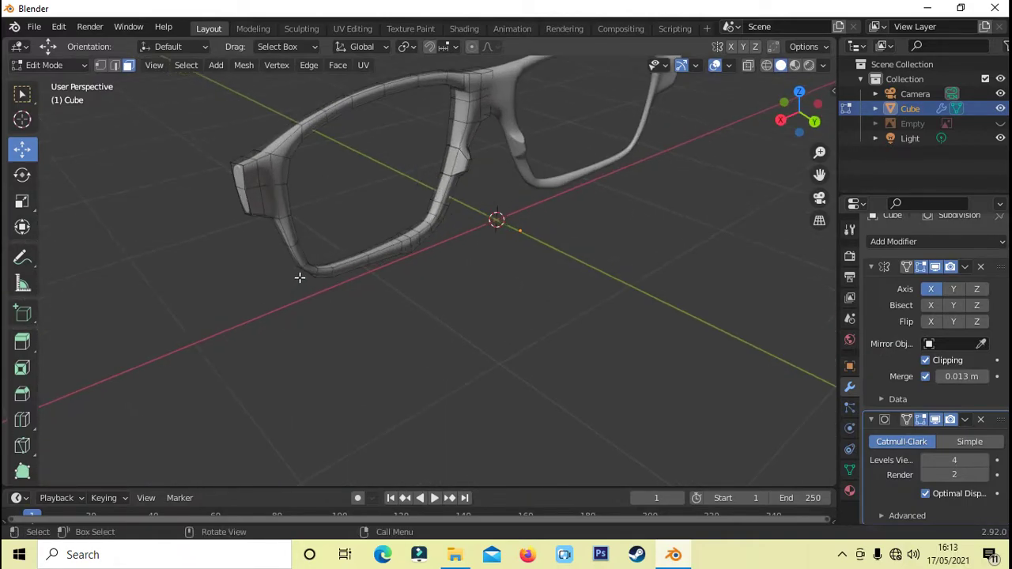
pyautogui.moveTo(300, 278); pyautogui.dragTo(262, 301, button='middle')
pyautogui.click(259, 171)
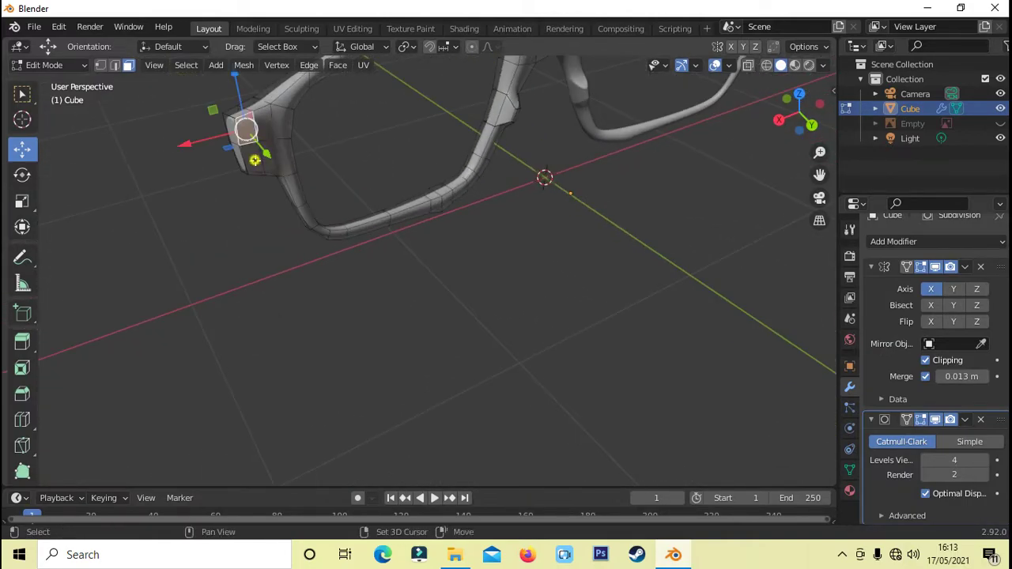
pyautogui.moveTo(395, 232)
pyautogui.mouseDown(button='middle')
pyautogui.moveTo(464, 208)
pyautogui.moveTo(488, 304)
pyautogui.mouseUp(button='middle')
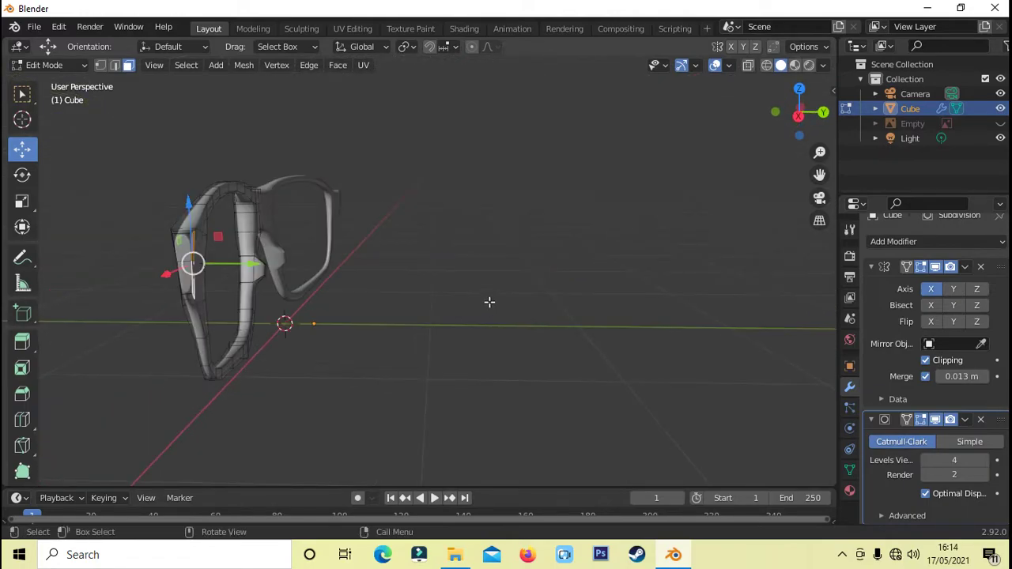
pyautogui.press('KP_3')
pyautogui.press('e')
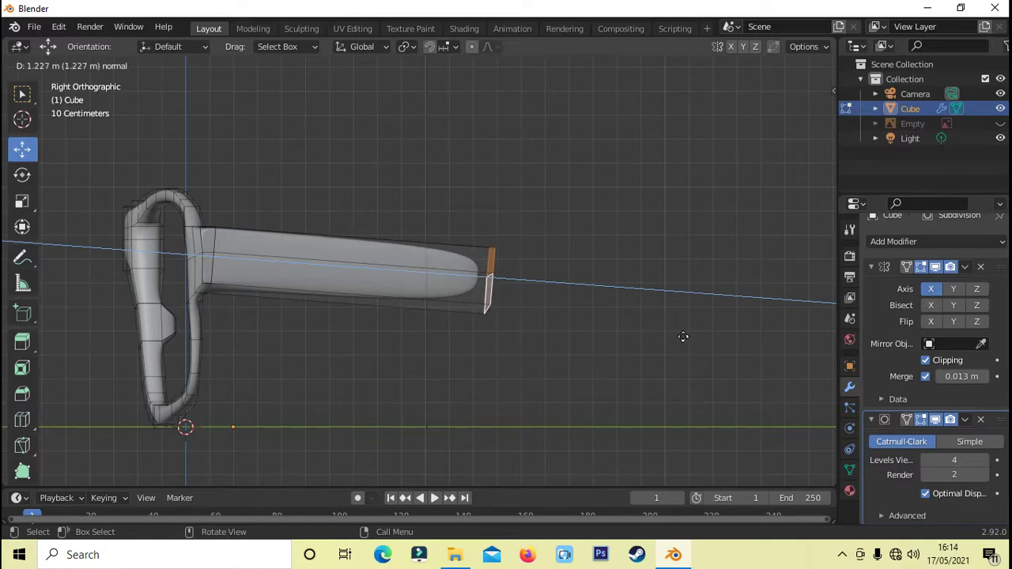
pyautogui.click(681, 337)
pyautogui.press('s')
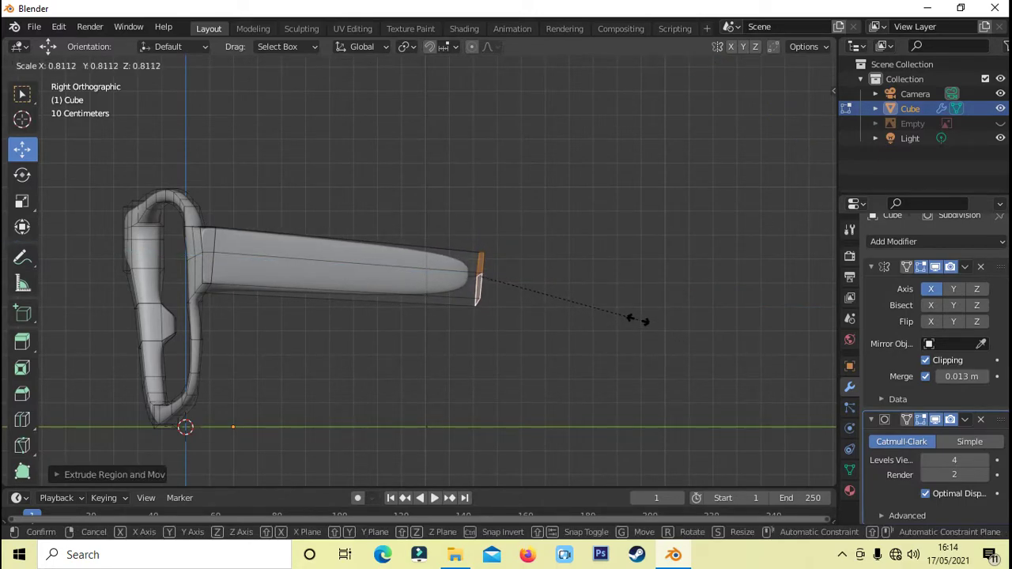
pyautogui.click(638, 320)
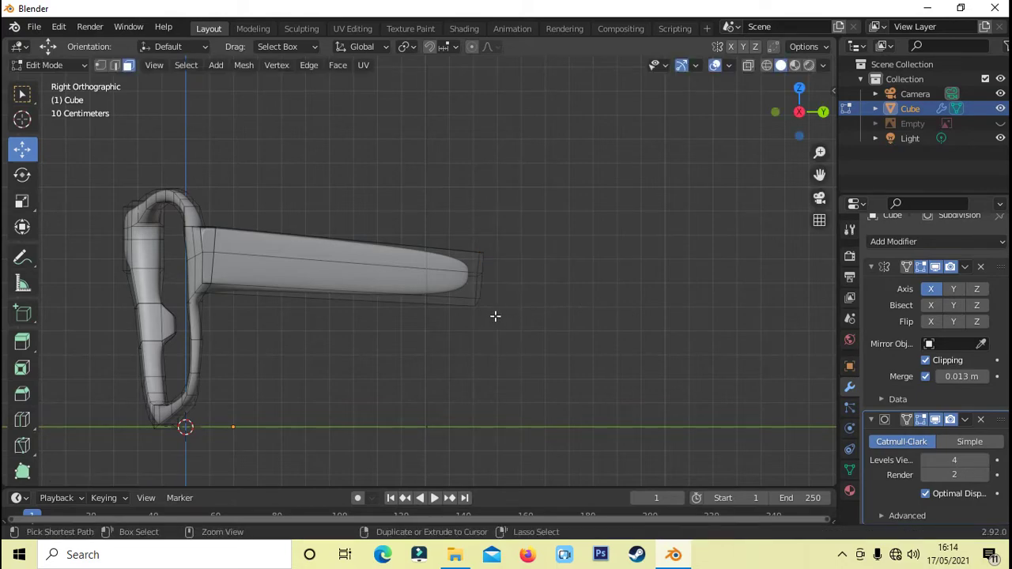
# Add a loop cut across the temple arm.
pyautogui.hotkey('ctrl', 'r')
pyautogui.click(369, 308)
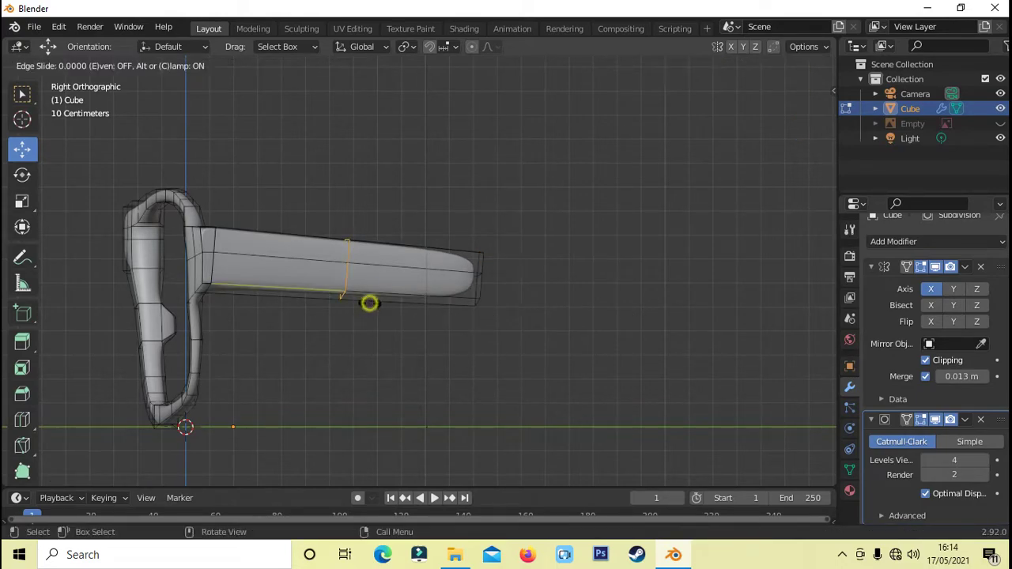
pyautogui.click(502, 319)
pyautogui.moveTo(536, 355)
pyautogui.mouseDown(button='middle')
pyautogui.moveTo(502, 364)
pyautogui.moveTo(468, 267)
pyautogui.mouseUp(button='middle')
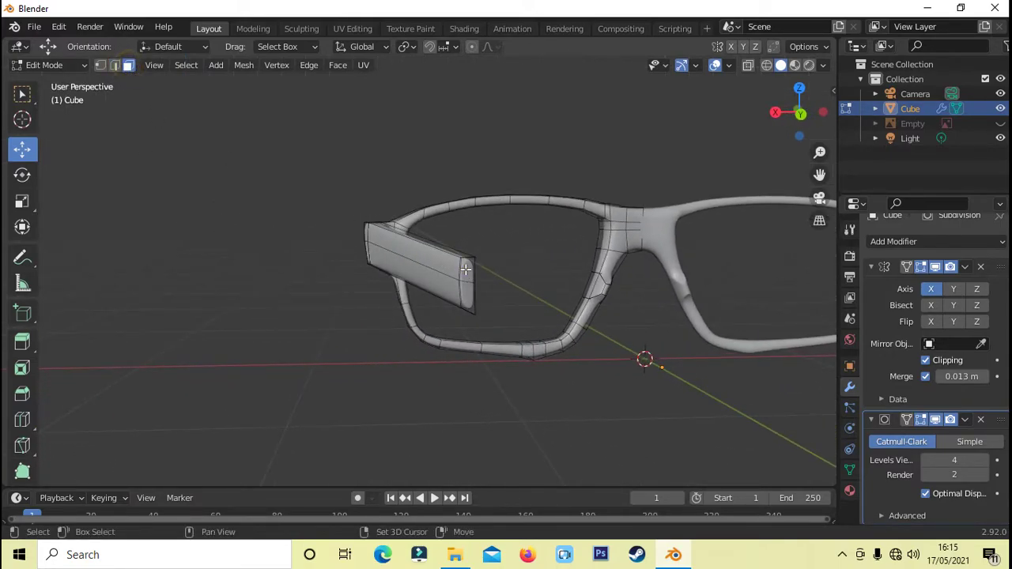
# Tilt the arm's end face about X and extrude a narrower new segment.
pyautogui.press('KP_3')
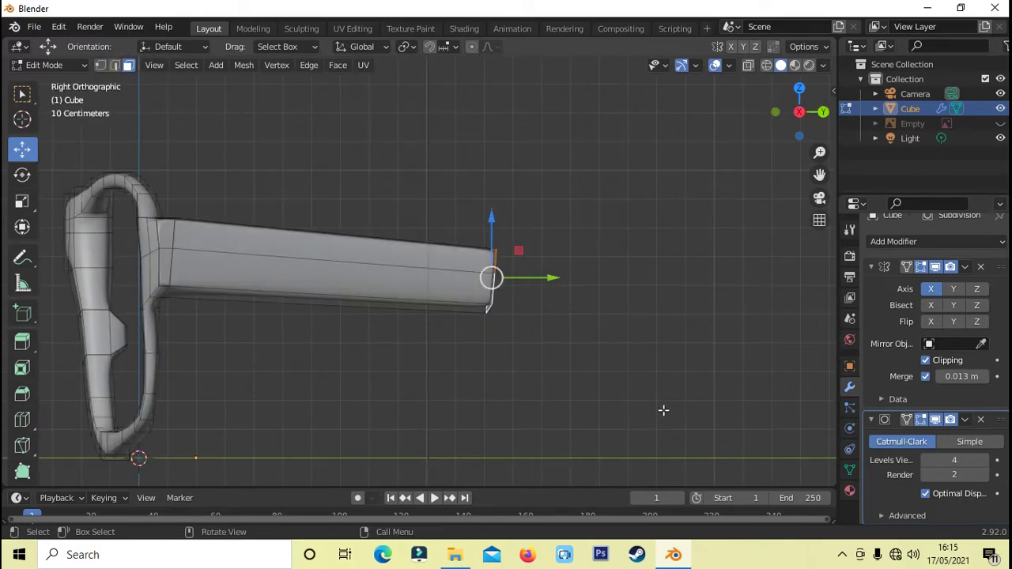
pyautogui.press('r')
pyautogui.scroll(-1, 662, 412)
pyautogui.press('x')
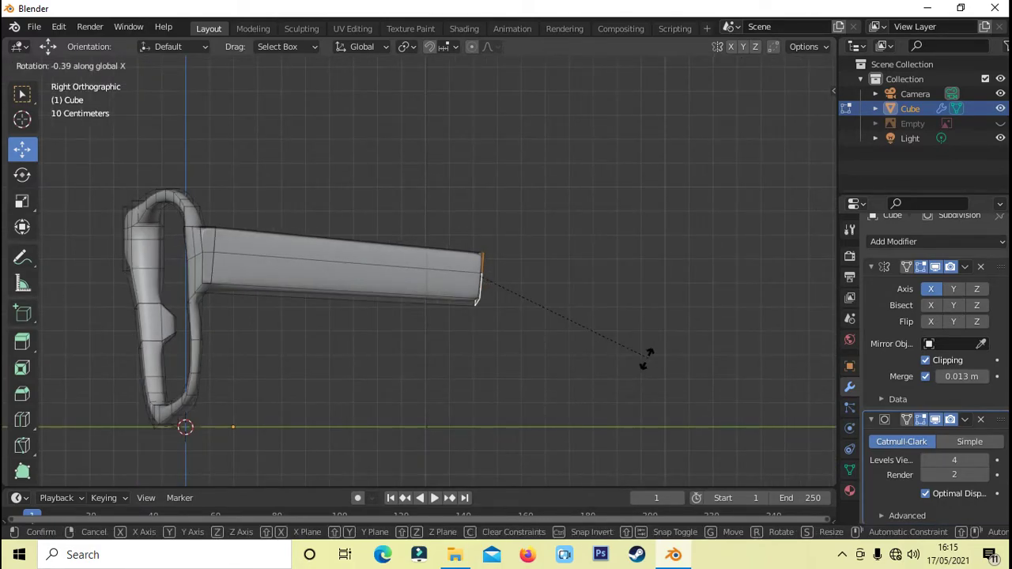
pyautogui.click(602, 358)
pyautogui.moveTo(615, 357); pyautogui.dragTo(607, 364, button='middle')
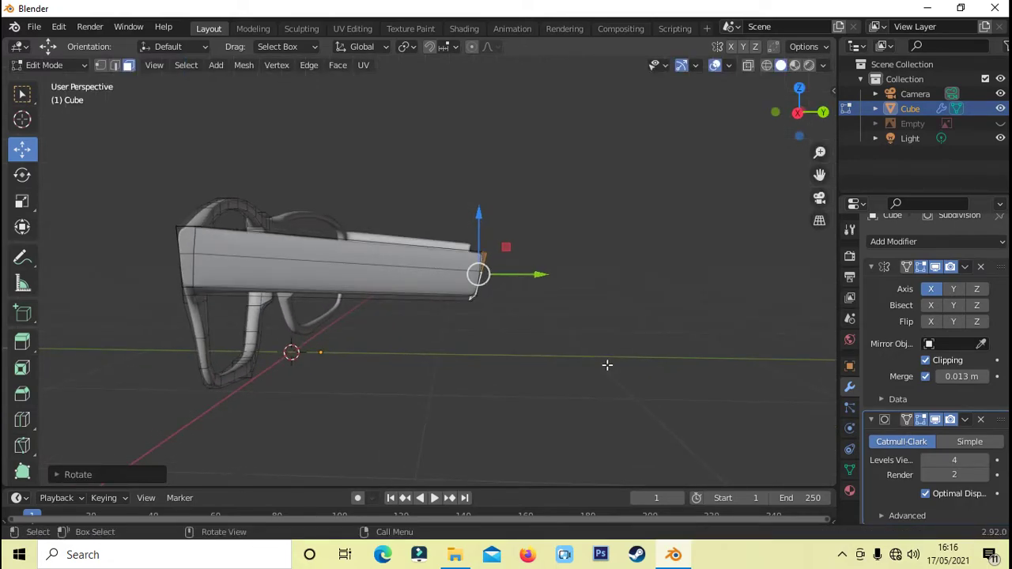
pyautogui.press('KP_3')
pyautogui.press('e')
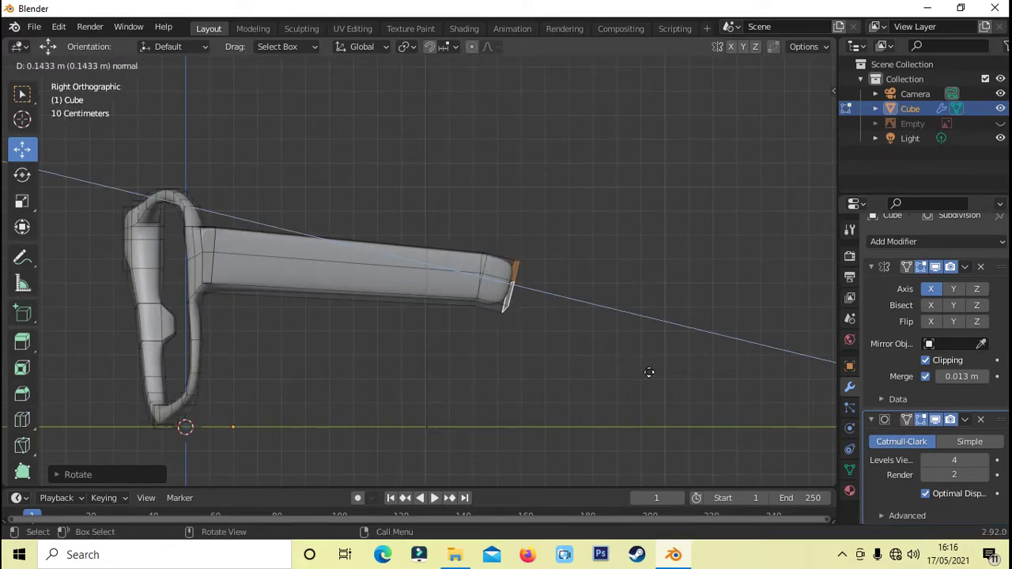
pyautogui.click(780, 407)
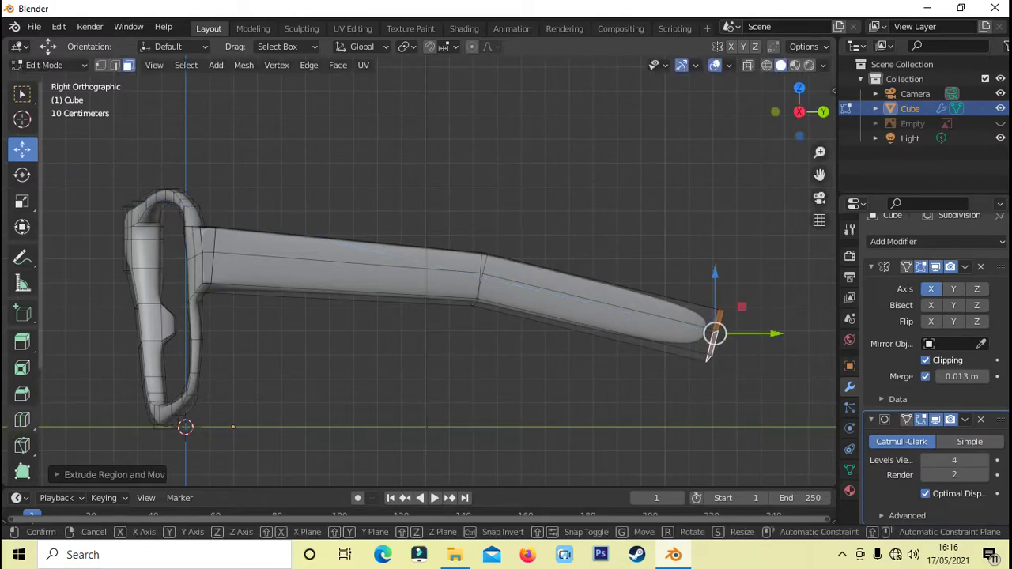
pyautogui.press('s')
pyautogui.click(739, 362)
pyautogui.moveTo(740, 362); pyautogui.dragTo(349, 407, button='middle')
# Add a loop cut across the arm and extrude its end face again.
pyautogui.hotkey('ctrl', 'r')
pyautogui.click(714, 335)
pyautogui.click(714, 380)
pyautogui.press('KP_3')
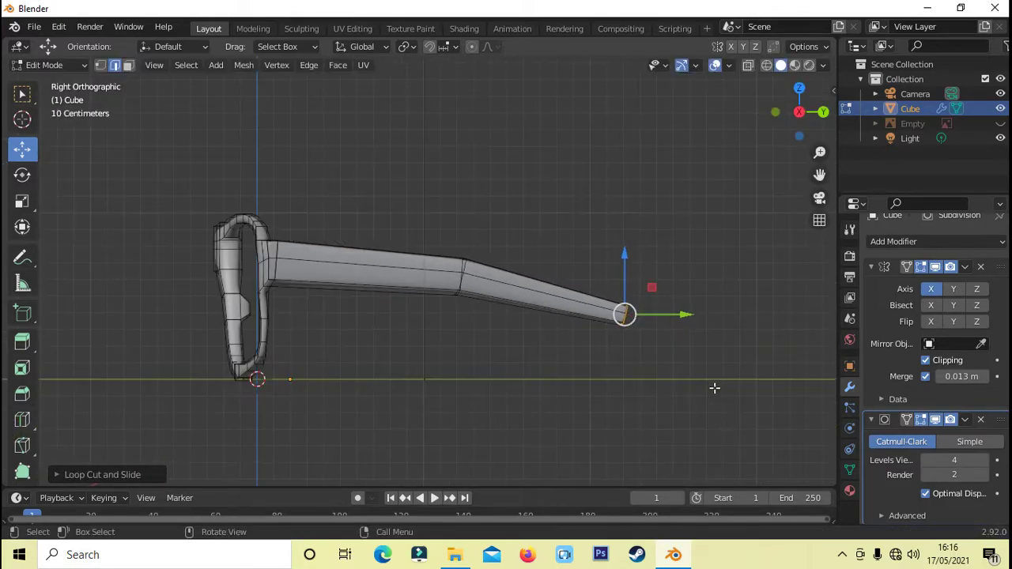
pyautogui.press('r')
pyautogui.click(729, 397)
pyautogui.press('3')
pyautogui.press('e')
pyautogui.moveTo(729, 398); pyautogui.dragTo(715, 405, button='middle')
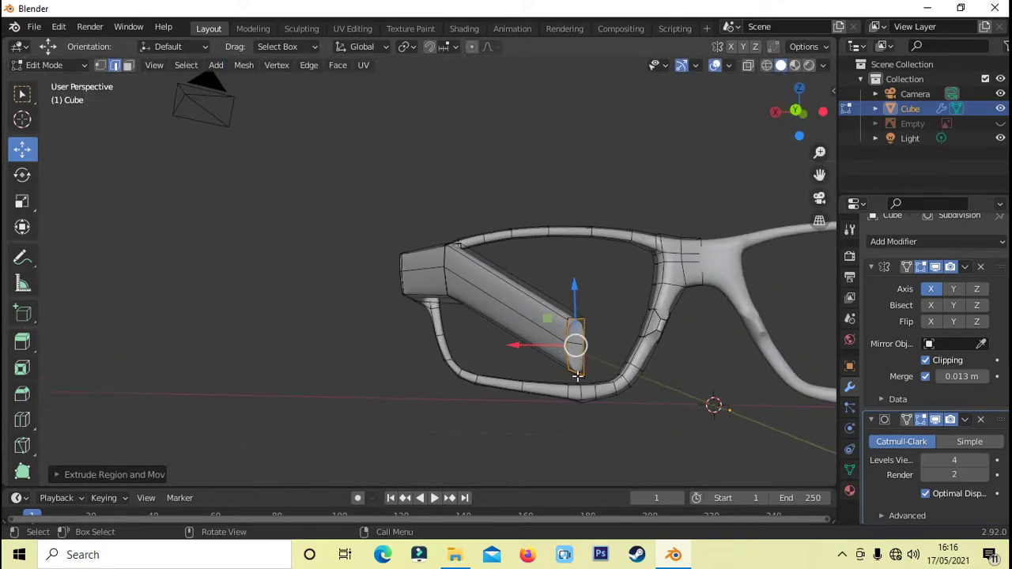
pyautogui.press('KP_7')
pyautogui.moveTo(269, 155)
pyautogui.mouseDown(button='middle')
pyautogui.moveTo(368, 294)
pyautogui.moveTo(723, 396)
pyautogui.moveTo(656, 441)
pyautogui.mouseUp(button='middle')
pyautogui.press('KP_3')
# Extrude and shrink another arm segment, then tilt the tip downward.
pyautogui.press('e')
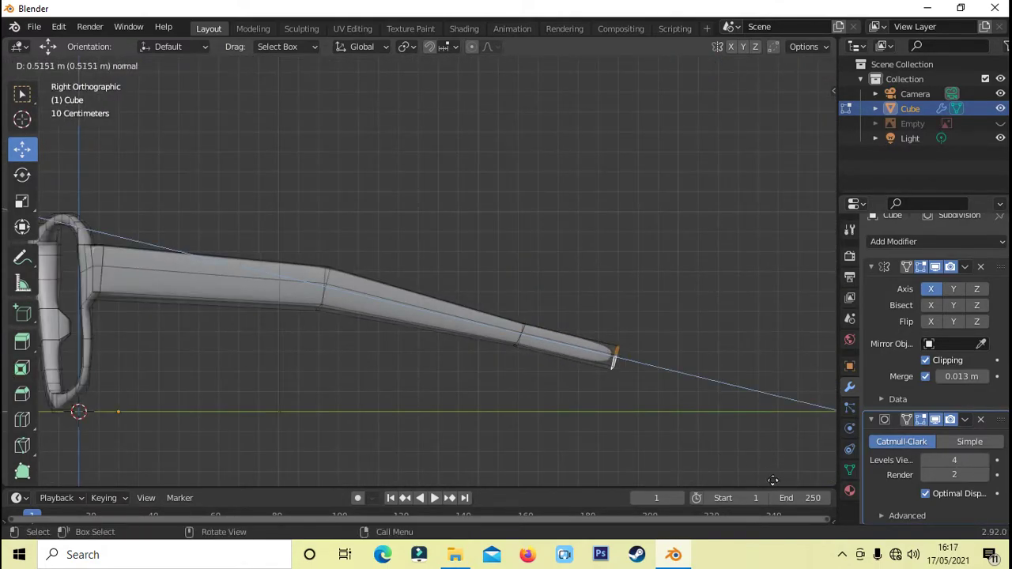
pyautogui.click(773, 480)
pyautogui.press('s')
pyautogui.click(546, 372)
pyautogui.press('2')
pyautogui.moveTo(667, 394); pyautogui.dragTo(798, 409, button='middle')
pyautogui.press('KP_3')
pyautogui.press('r')
pyautogui.click(737, 418)
# Extrude and enlarge the arm end into a wider rounded ear tip, then extrude once more.
pyautogui.press('e')
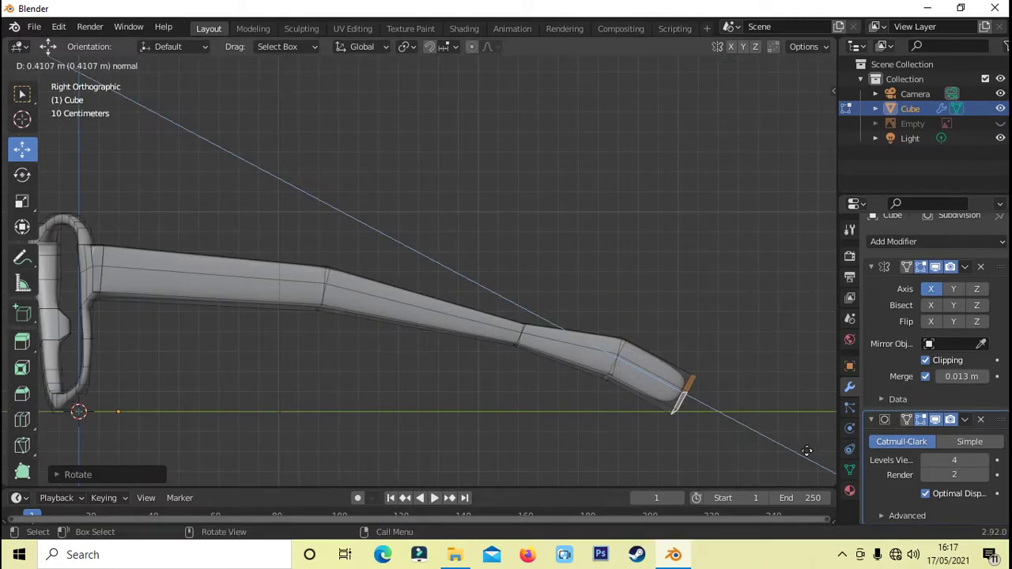
pyautogui.click(701, 394)
pyautogui.press('s')
pyautogui.click(278, 401)
pyautogui.moveTo(288, 383)
pyautogui.mouseDown(button='middle')
pyautogui.moveTo(72, 262)
pyautogui.moveTo(495, 353)
pyautogui.mouseUp(button='middle')
pyautogui.press('s')
pyautogui.click(565, 392)
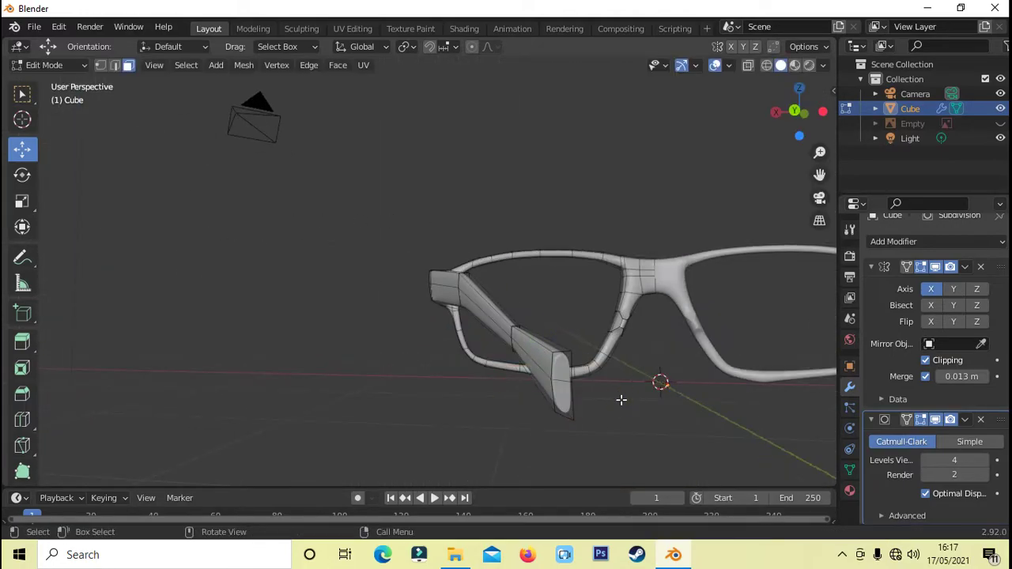
pyautogui.moveTo(621, 400); pyautogui.dragTo(703, 412, button='middle')
pyautogui.press('KP_3')
pyautogui.press('e')
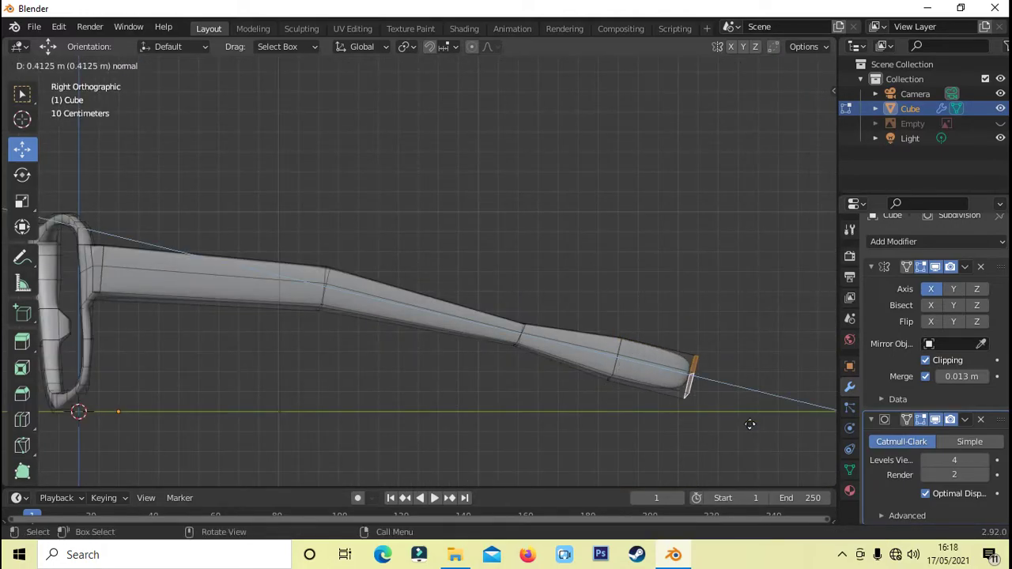
pyautogui.click(770, 434)
# Box-select the temple arm's tip vertices in see-through view and move them.
pyautogui.press('s')
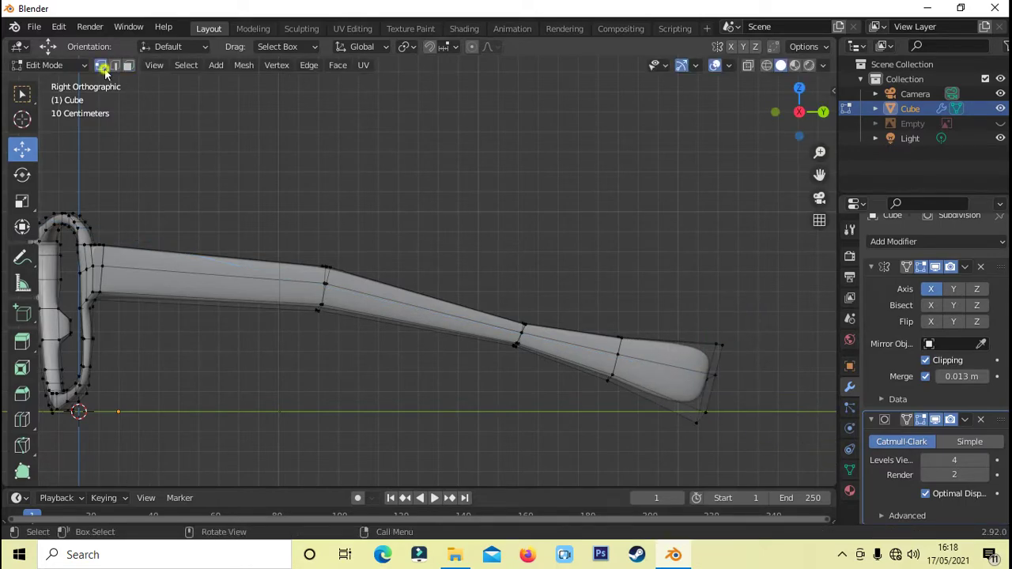
pyautogui.press('g')
pyautogui.click(717, 350)
pyautogui.hotkey('alt', 'z')
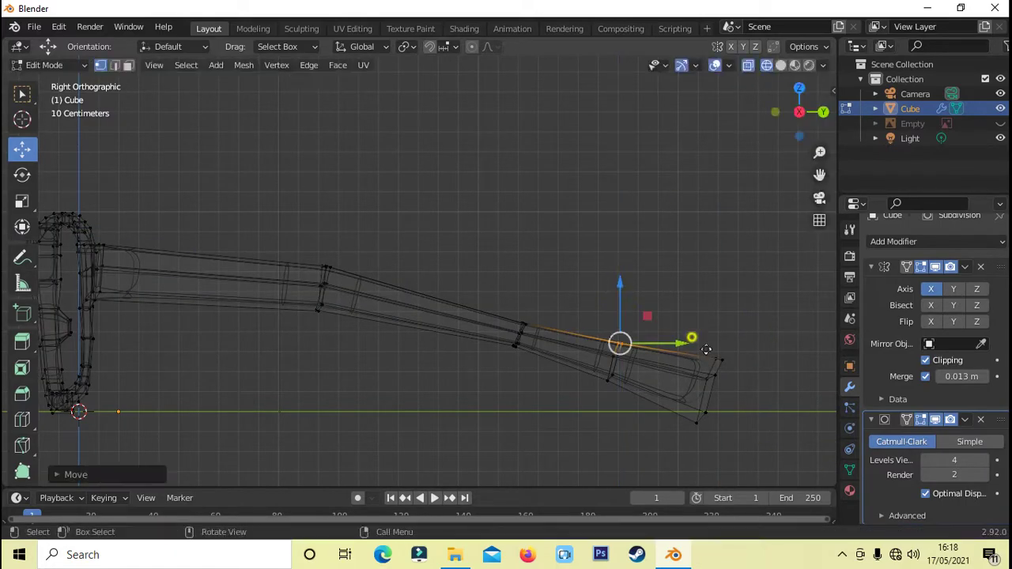
pyautogui.click(716, 359)
pyautogui.click(692, 378)
pyautogui.moveTo(609, 417); pyautogui.dragTo(759, 387)
pyautogui.press('g')
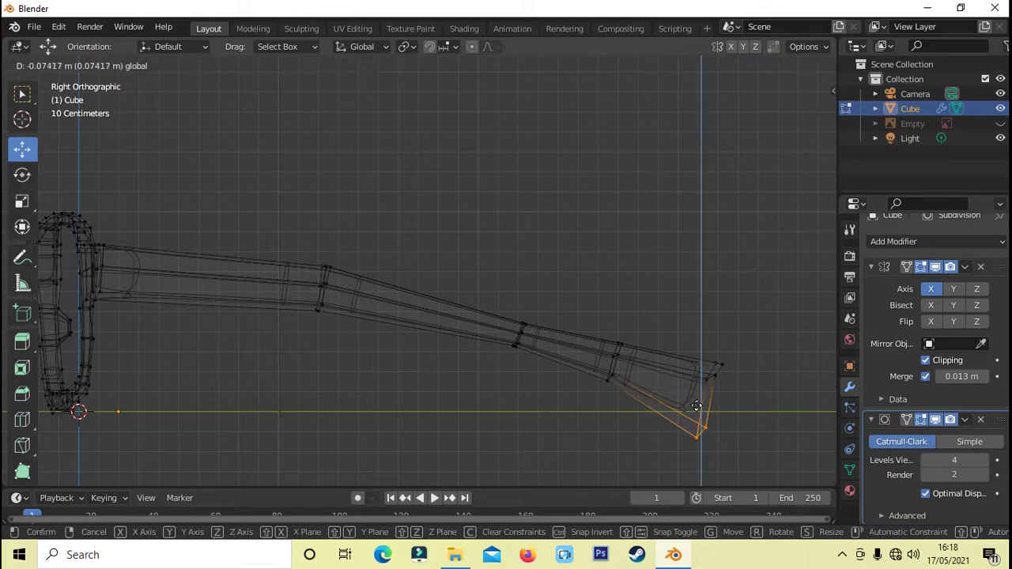
pyautogui.click(689, 430)
pyautogui.scroll(3, 372, 187)
# Select two edge loops on the temple arm and raise them along Z.
pyautogui.hotkey('alt', 'z')
pyautogui.scroll(-4, 653, 177)
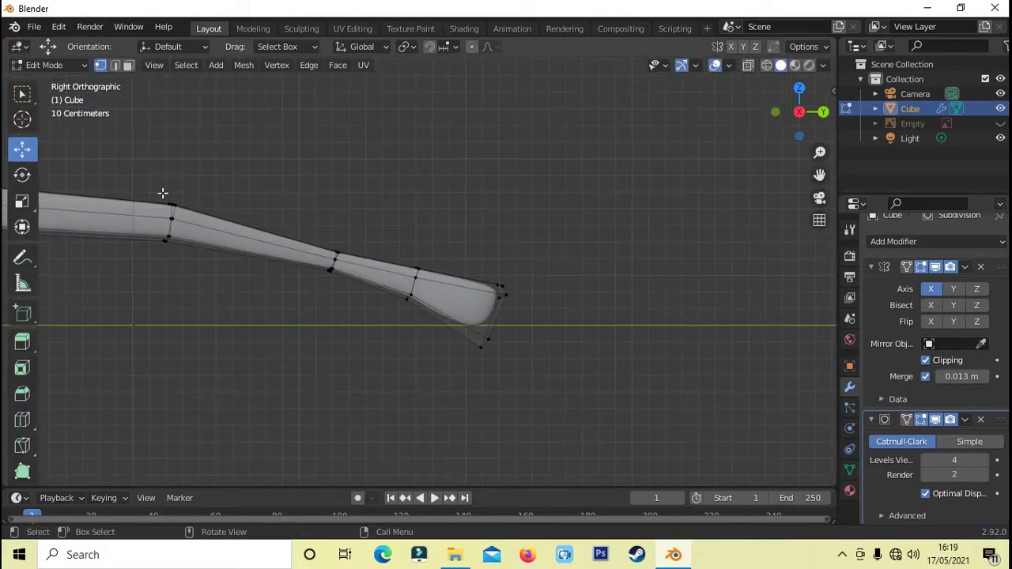
pyautogui.hotkey('shift', 'z')
pyautogui.keyDown('alt'); pyautogui.click(316, 227); pyautogui.keyUp('alt')
pyautogui.keyDown('alt'); pyautogui.click(305, 293); pyautogui.keyUp('alt')
pyautogui.press('g')
pyautogui.press('z')
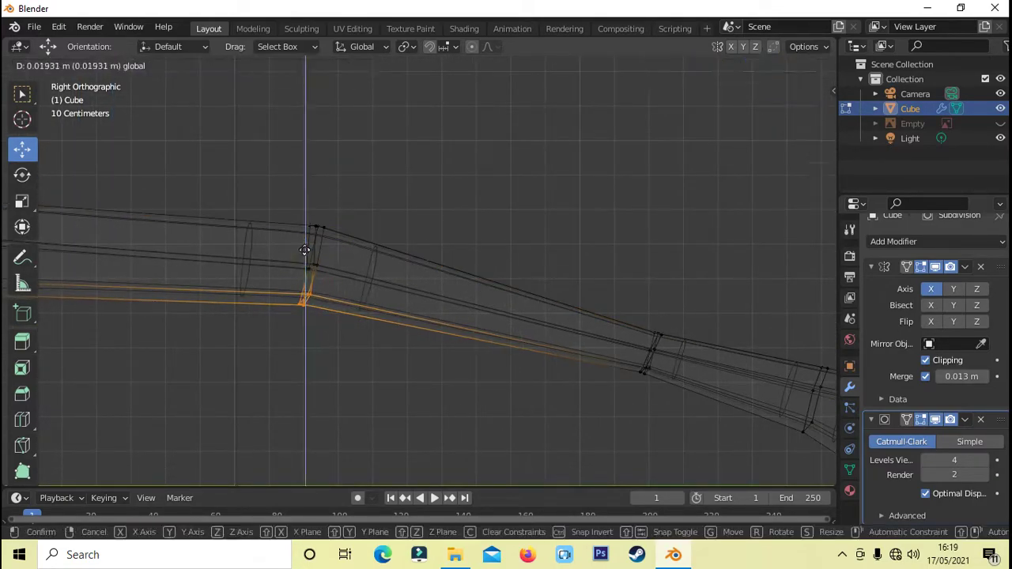
pyautogui.click(646, 342)
pyautogui.press('g')
pyautogui.click(641, 330)
pyautogui.scroll(-3, 697, 276)
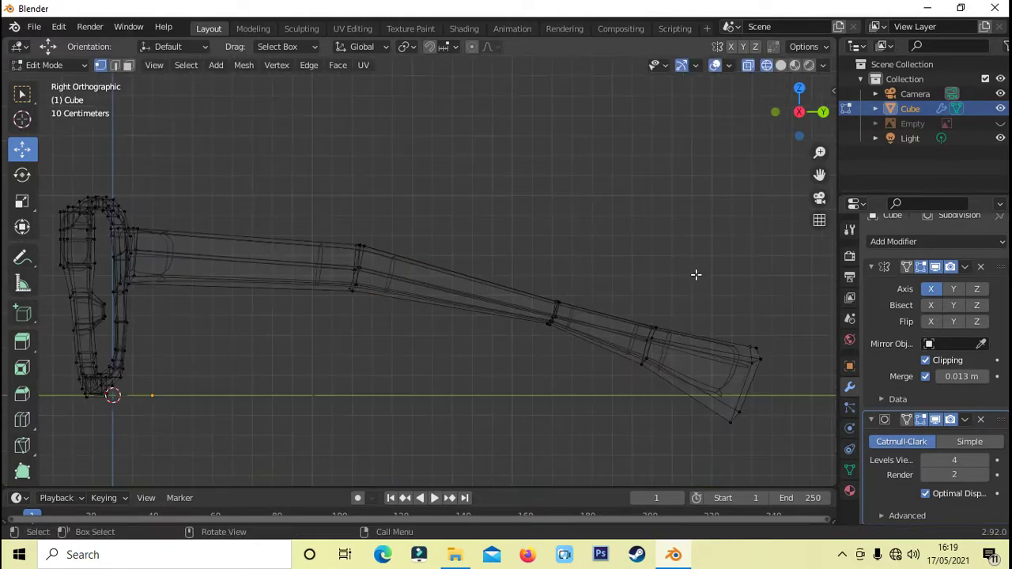
# Nudge the arm's tip vertex, then lift the bend and mid-arm vertices slightly along Z.
pyautogui.click(726, 417)
pyautogui.press('g')
pyautogui.click(735, 414)
pyautogui.scroll(1, 350, 245)
pyautogui.click(342, 284)
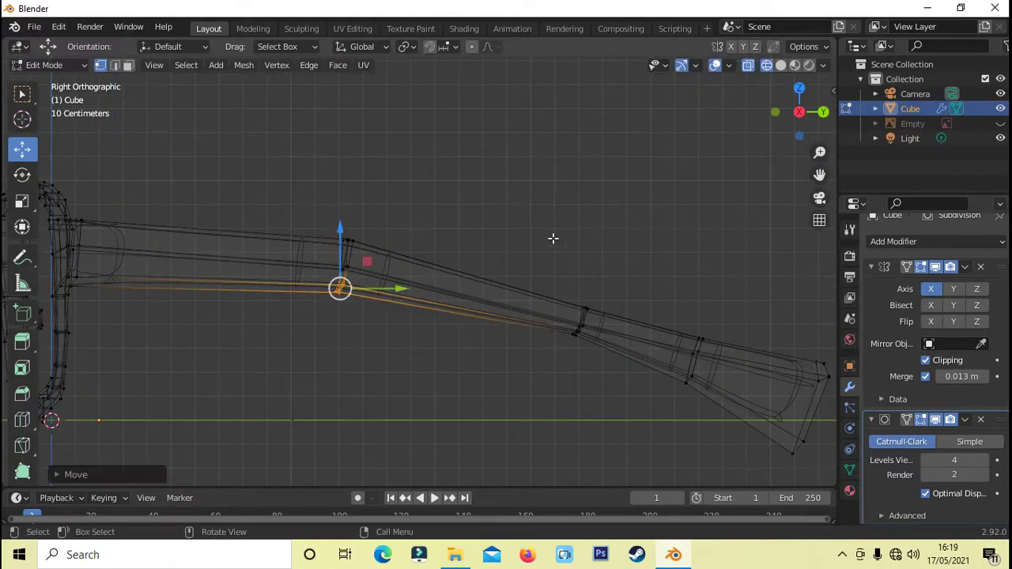
pyautogui.click(560, 361)
pyautogui.hotkey('shift', 'z')
# Raise the arm's tip vertices about 0.025 m along Z so the end tapers upward.
pyautogui.hotkey('shift', 'z')
pyautogui.keyDown('ctrl'); pyautogui.scroll(-4, 689, 230); pyautogui.keyUp('ctrl')
pyautogui.press('g')
pyautogui.press('z')
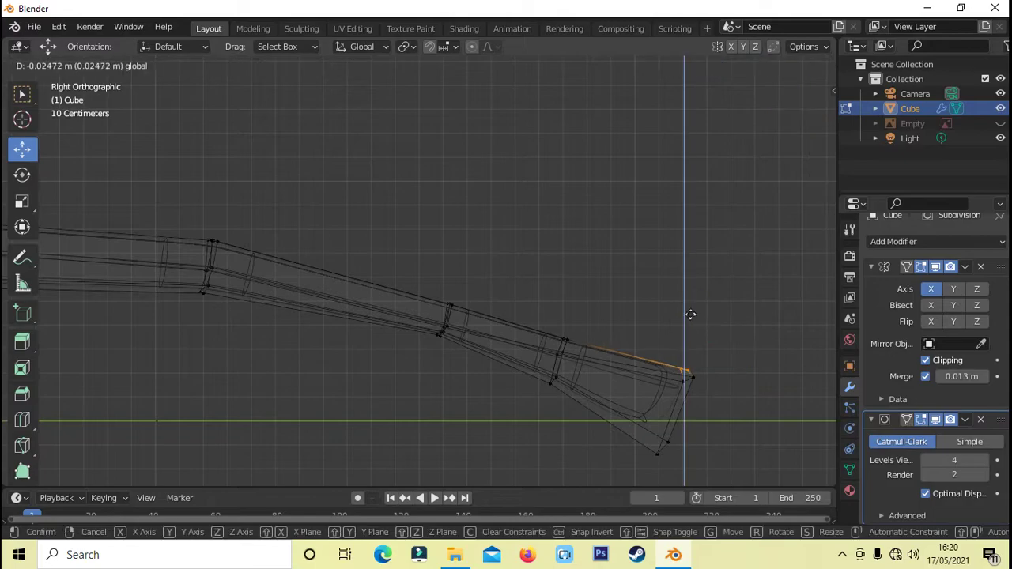
pyautogui.click(689, 317)
pyautogui.moveTo(726, 404); pyautogui.dragTo(663, 377)
pyautogui.press('g')
pyautogui.click(729, 348)
pyautogui.hotkey('shift', 'z')
pyautogui.scroll(-4, 651, 287)
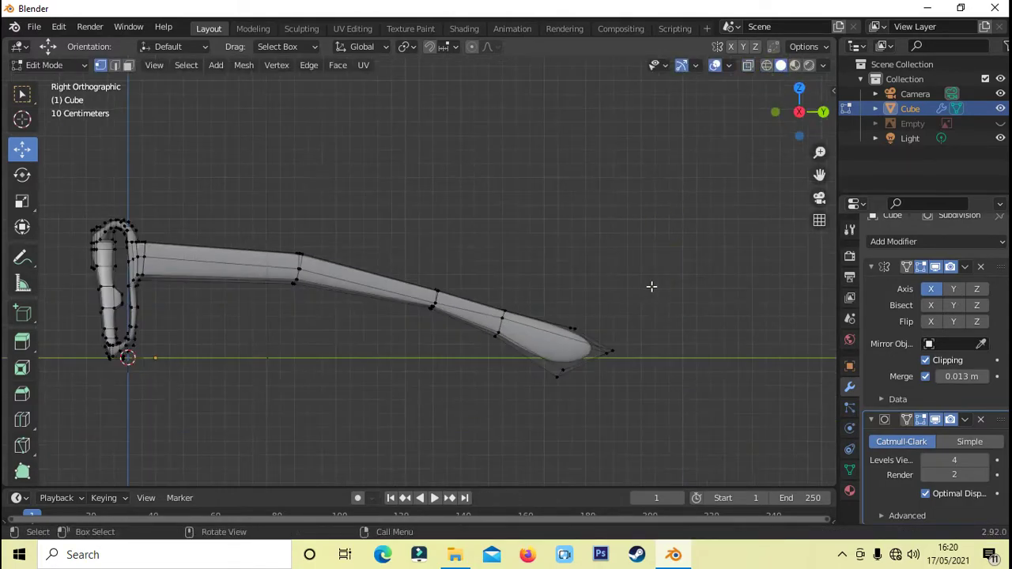
pyautogui.scroll(4, 621, 437)
pyautogui.press('g')
pyautogui.press('z')
pyautogui.click(646, 299)
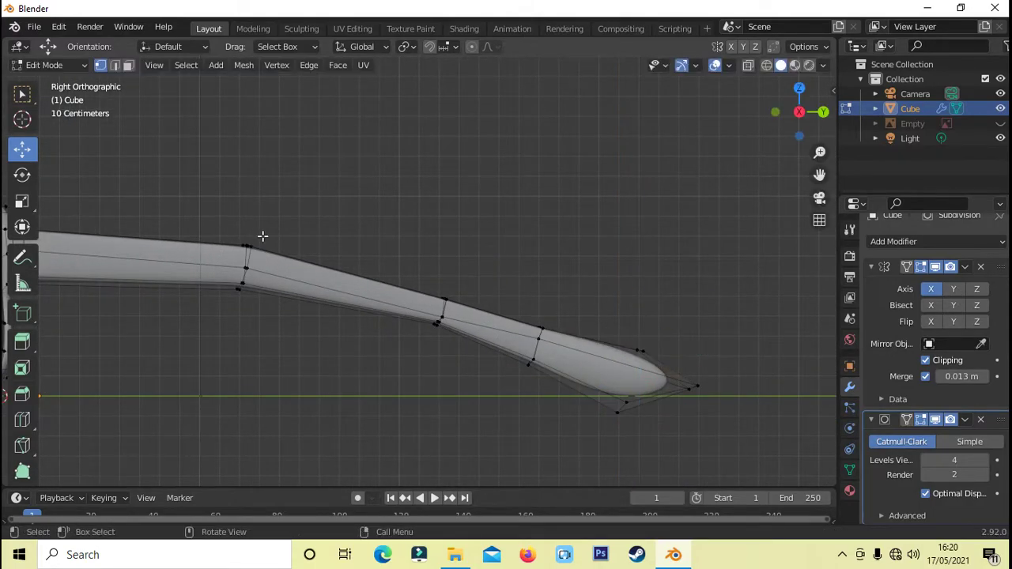
pyautogui.scroll(-1, 403, 243)
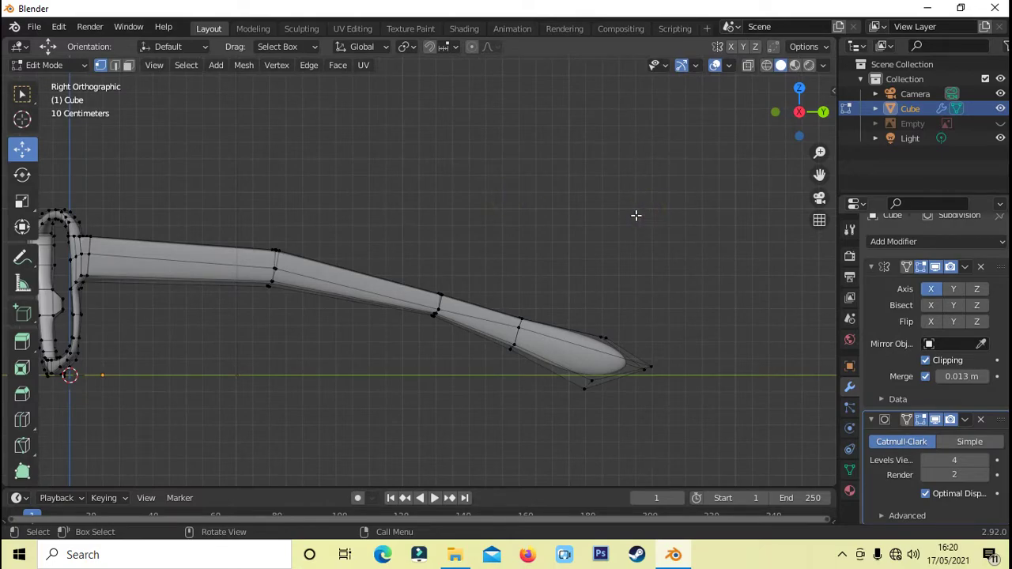
# Inspect the finished arm from a top perspective view and leave Edit Mode.
pyautogui.moveTo(612, 211)
pyautogui.mouseDown(button='middle')
pyautogui.moveTo(656, 211)
pyautogui.moveTo(662, 244)
pyautogui.moveTo(609, 324)
pyautogui.mouseUp(button='middle')
pyautogui.press('KP_7')
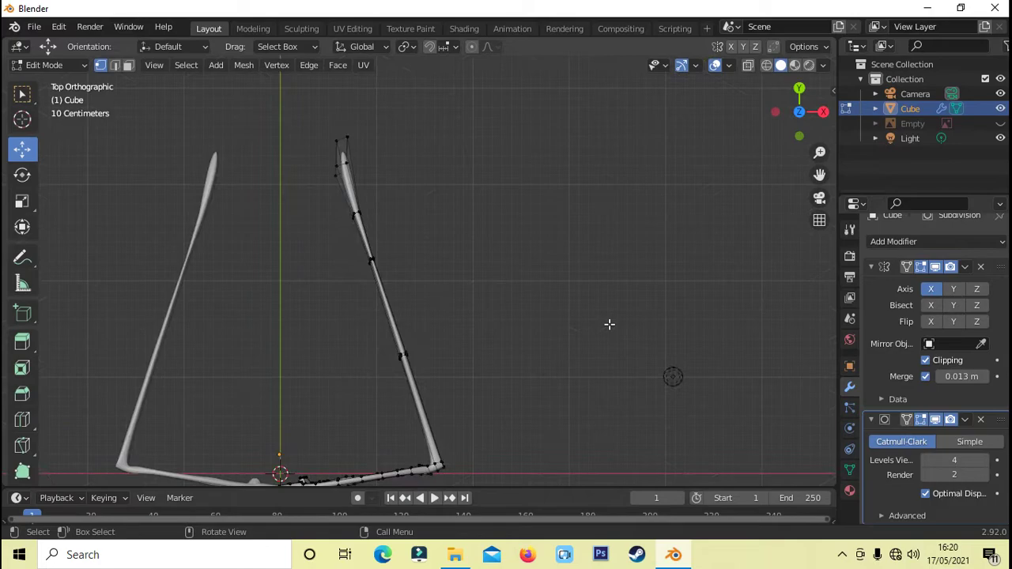
pyautogui.press('KP_5')
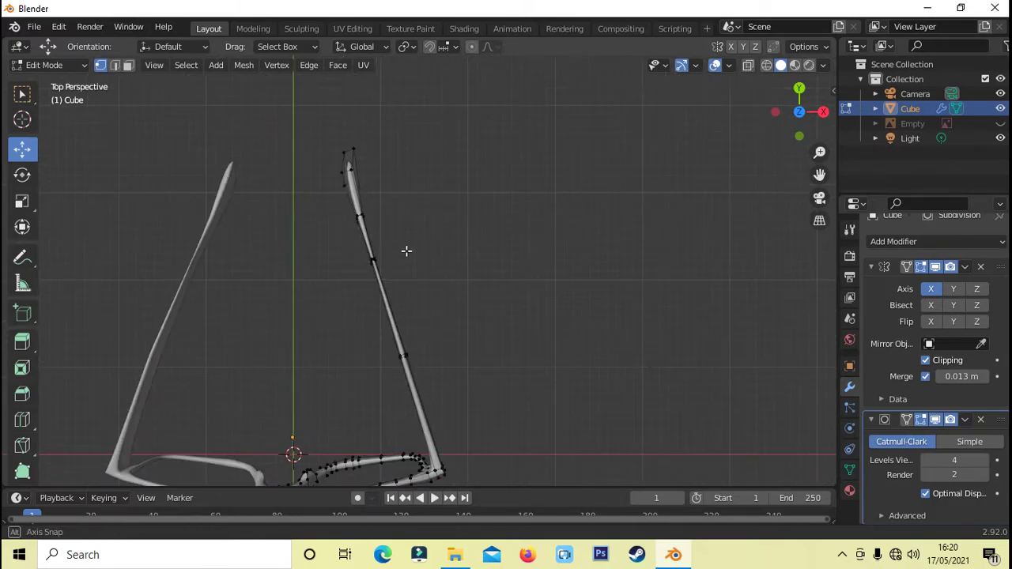
pyautogui.press('Tab')
pyautogui.moveTo(406, 251); pyautogui.dragTo(352, 345, button='middle')
# Apply Shade Smooth to the glasses frame and orbit around to inspect it.
pyautogui.rightClick(182, 313)
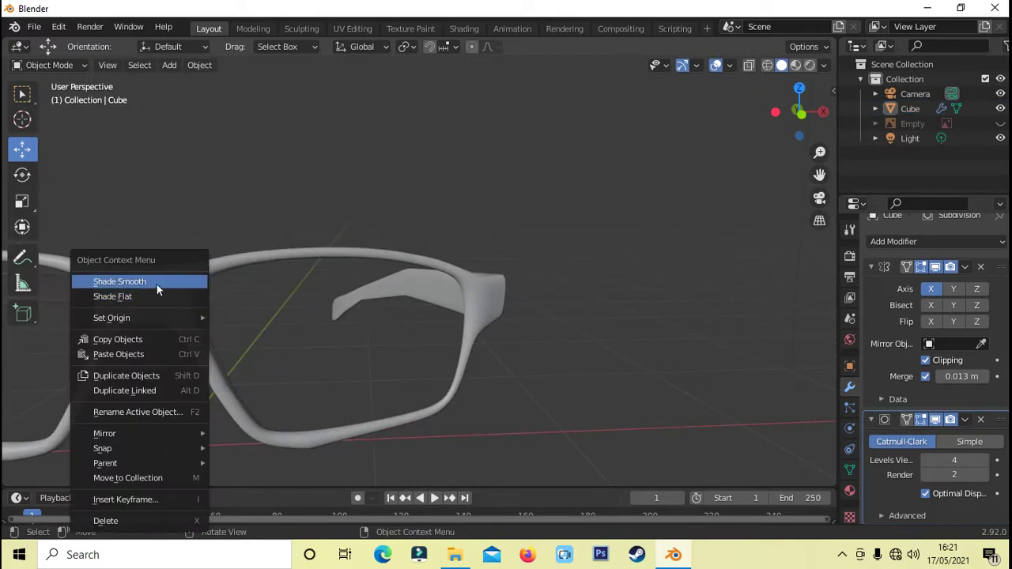
pyautogui.click(157, 284)
pyautogui.rightClick(146, 290)
pyautogui.click(142, 283)
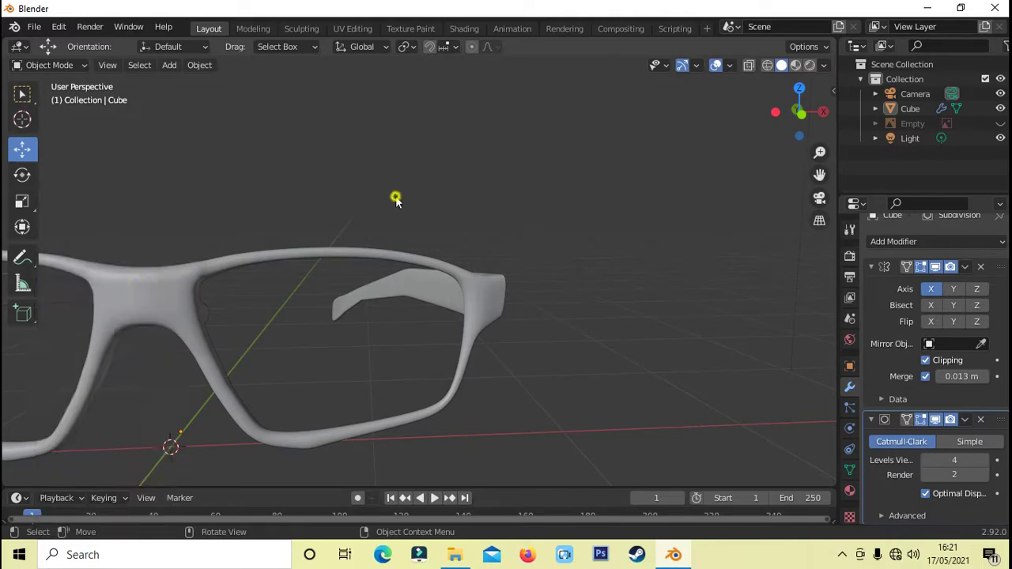
pyautogui.scroll(-3, 403, 194)
pyautogui.moveTo(409, 191); pyautogui.dragTo(496, 192, button='middle')
pyautogui.scroll(4, 471, 293)
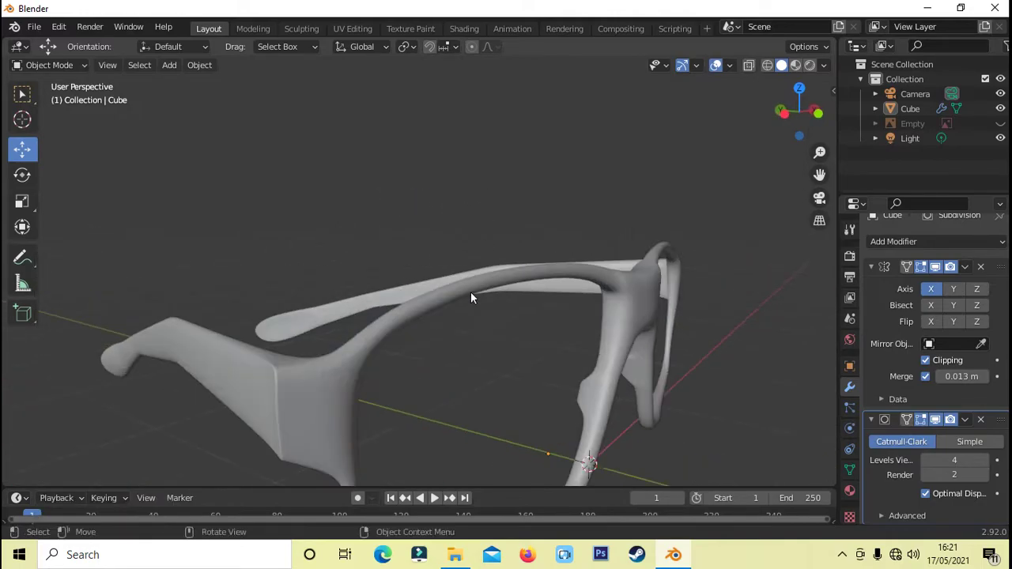
pyautogui.moveTo(470, 297); pyautogui.dragTo(519, 287, button='middle')
pyautogui.scroll(-4, 522, 296)
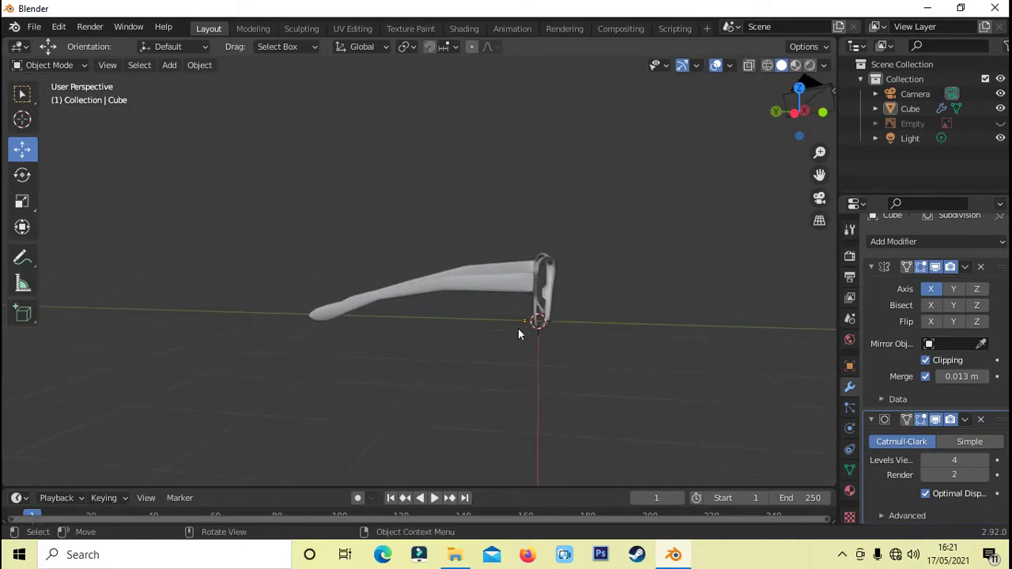
pyautogui.moveTo(518, 332)
pyautogui.mouseDown(button='middle')
pyautogui.moveTo(453, 355)
pyautogui.moveTo(239, 336)
pyautogui.mouseUp(button='middle')
pyautogui.scroll(3, 455, 360)
# Switch the frame back to Edit Mode from the mode dropdown.
pyautogui.click(80, 66)
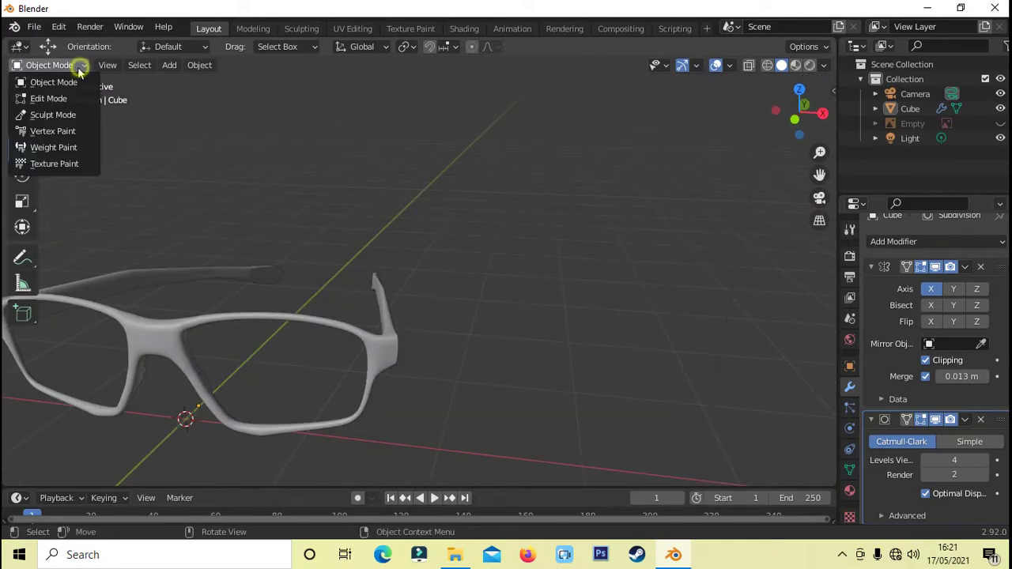
pyautogui.click(47, 98)
pyautogui.moveTo(536, 328)
pyautogui.mouseDown(button='middle')
pyautogui.moveTo(517, 351)
pyautogui.moveTo(257, 422)
pyautogui.moveTo(274, 450)
pyautogui.mouseUp(button='middle')
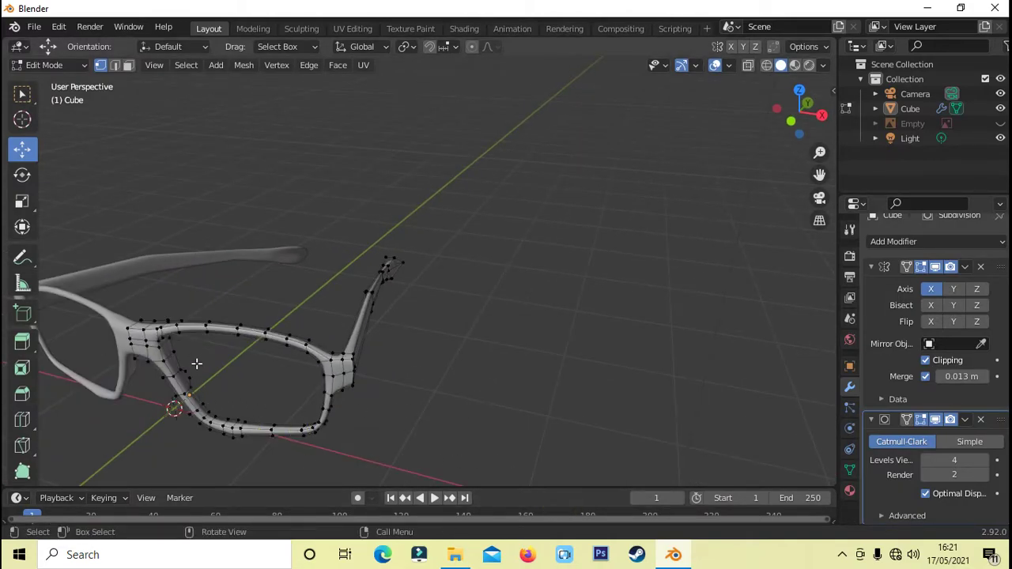
# Loop-cut inside the lens rim and fill the lens opening with a face.
pyautogui.hotkey('ctrl', 'r')
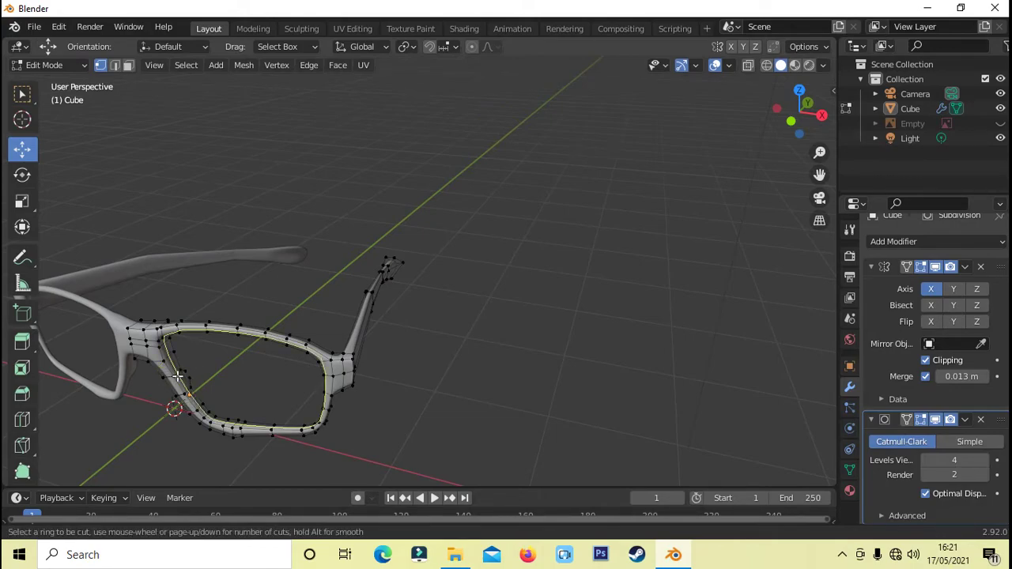
pyautogui.click(178, 377)
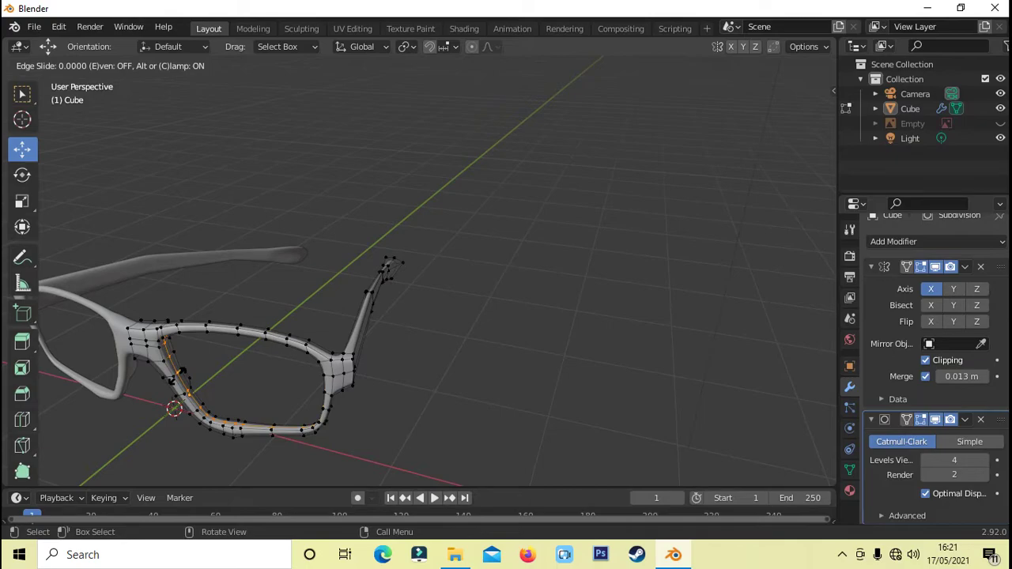
pyautogui.click(189, 372)
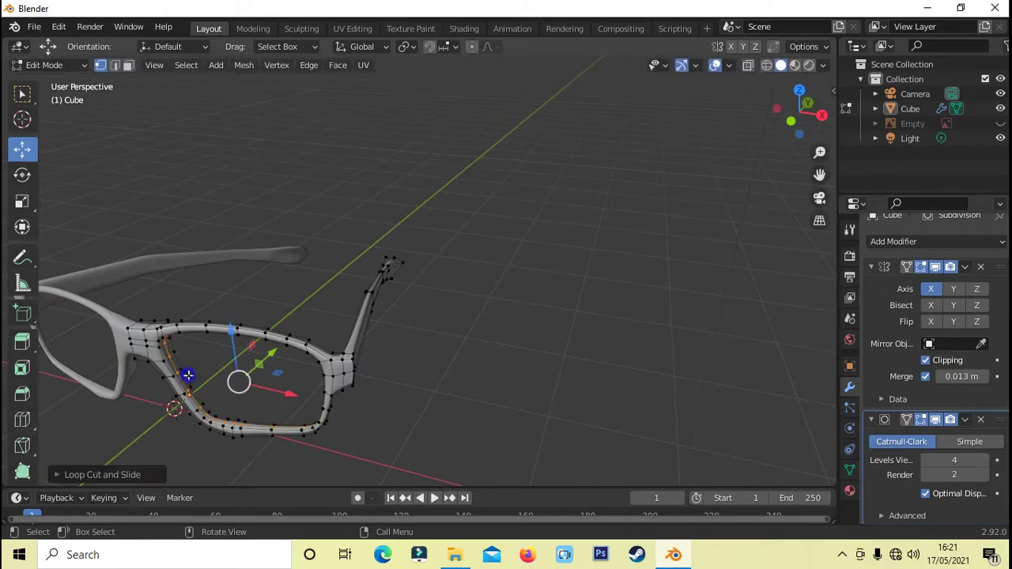
pyautogui.press('f')
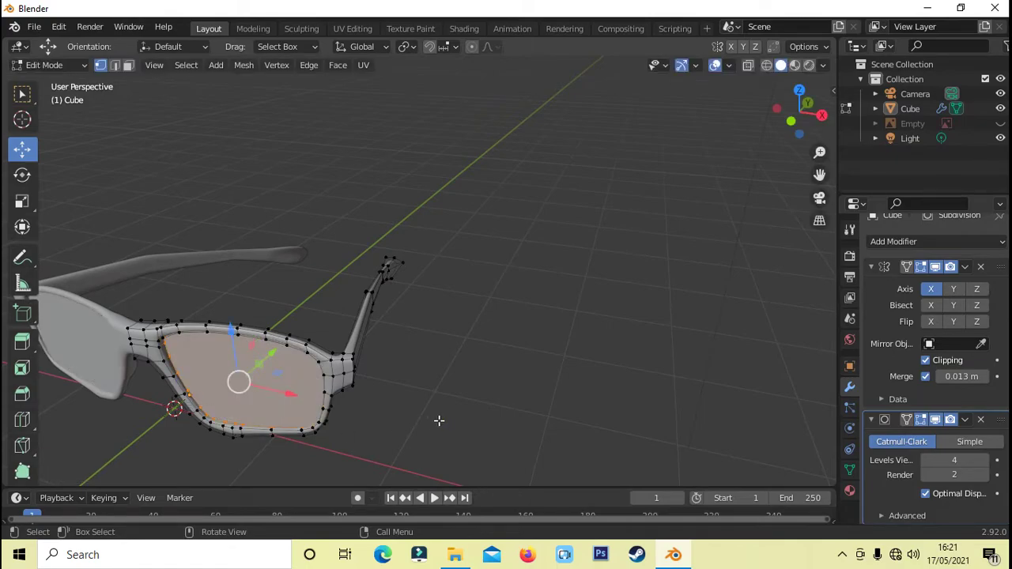
pyautogui.moveTo(338, 432)
pyautogui.mouseDown(button='middle')
pyautogui.moveTo(499, 388)
pyautogui.moveTo(430, 339)
pyautogui.moveTo(393, 389)
pyautogui.mouseUp(button='middle')
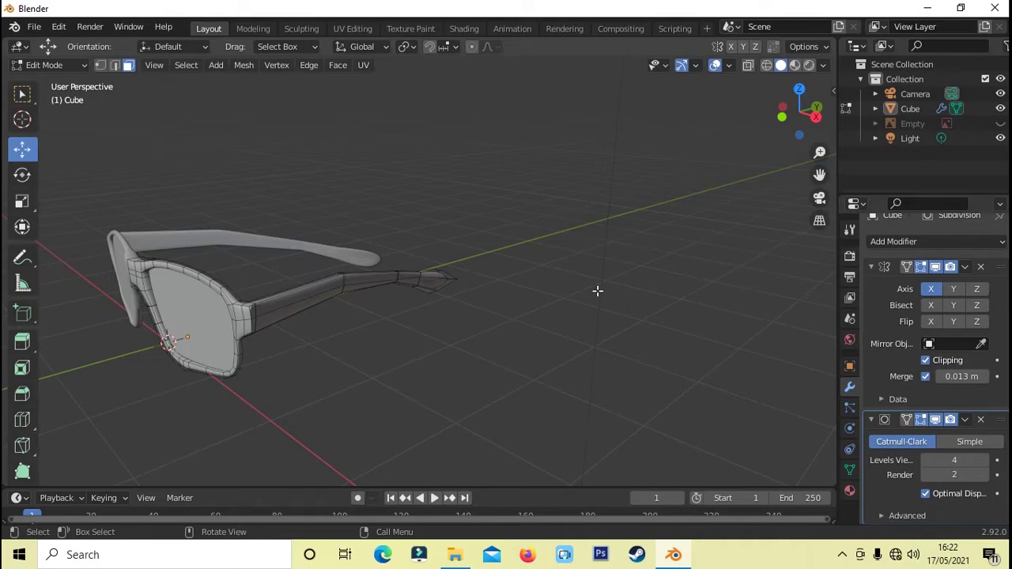
pyautogui.click(464, 28)
# Create a black glasses material with Metallic 0.573 and Roughness about 0.195.
pyautogui.click(624, 296)
pyautogui.press('Tab')
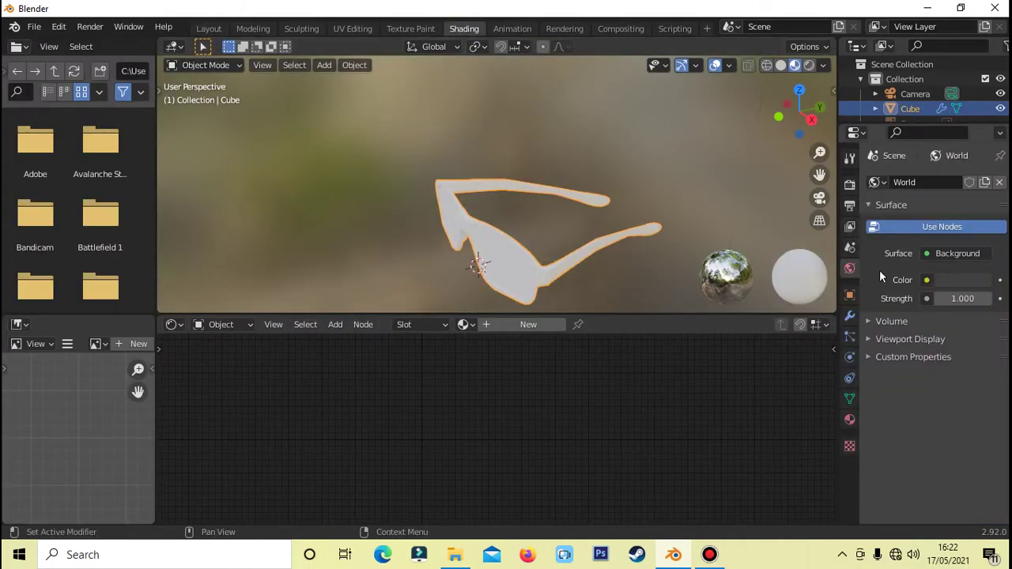
pyautogui.click(487, 325)
pyautogui.click(514, 389)
pyautogui.scroll(-1, 427, 390)
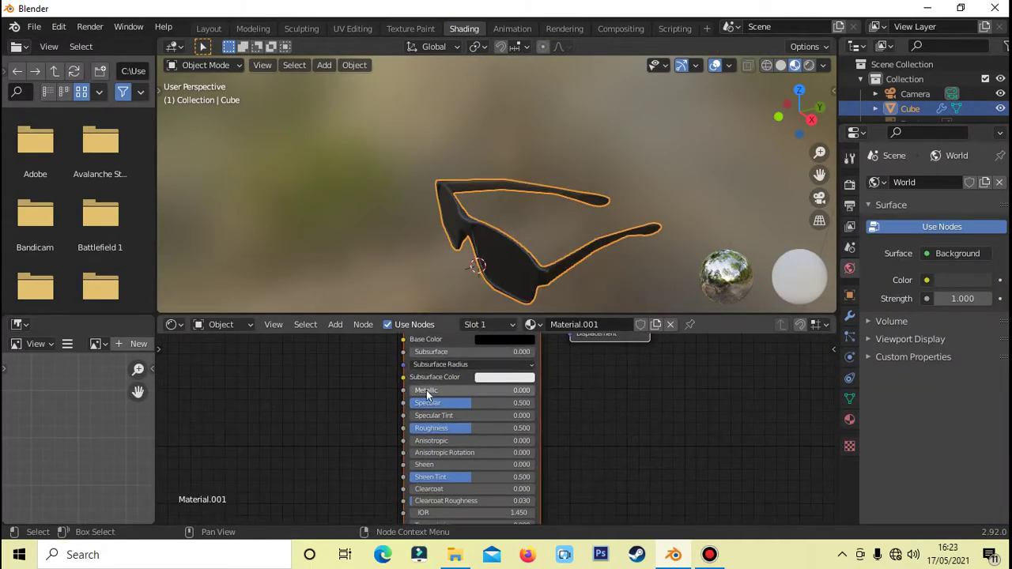
pyautogui.moveTo(426, 390); pyautogui.dragTo(483, 390)
pyautogui.moveTo(474, 428); pyautogui.dragTo(437, 428)
pyautogui.moveTo(594, 153); pyautogui.dragTo(660, 221, button='middle')
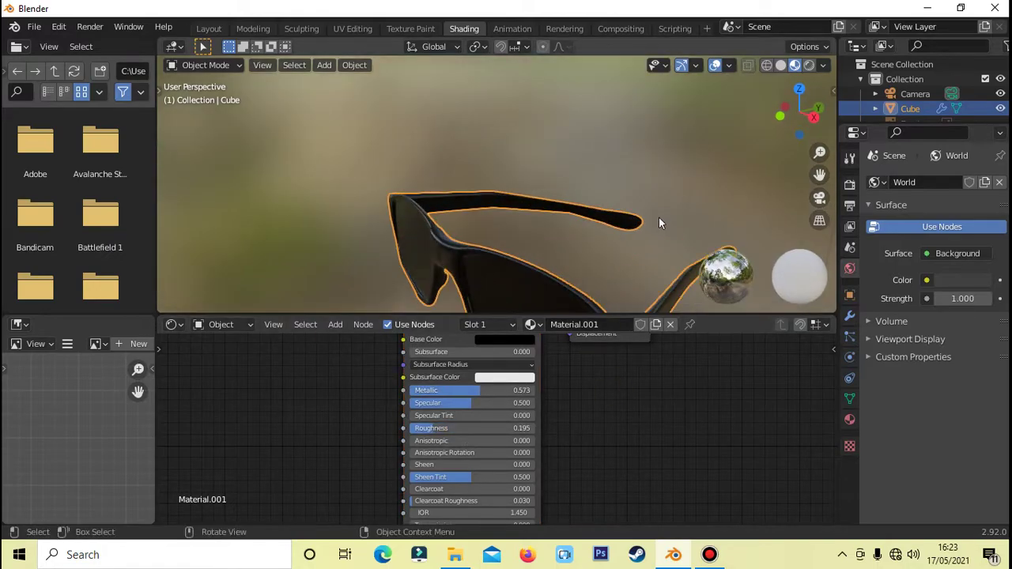
pyautogui.moveTo(680, 165)
pyautogui.mouseDown(button='middle')
pyautogui.moveTo(551, 161)
pyautogui.moveTo(277, 55)
pyautogui.mouseUp(button='middle')
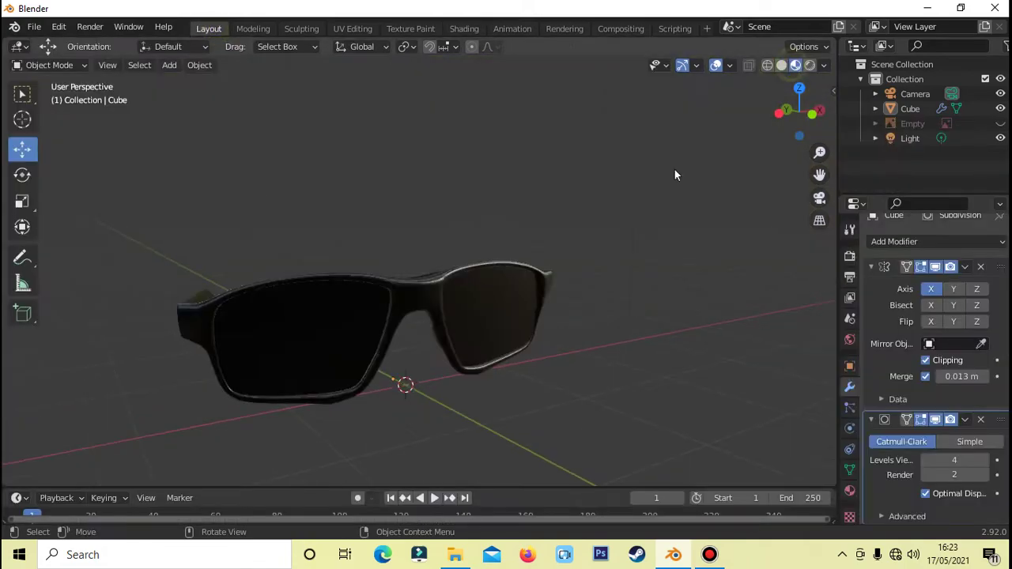
# Give the lenses Transmission 1.0 with screen-space refraction and 7.6 m refraction depth.
pyautogui.press('l')
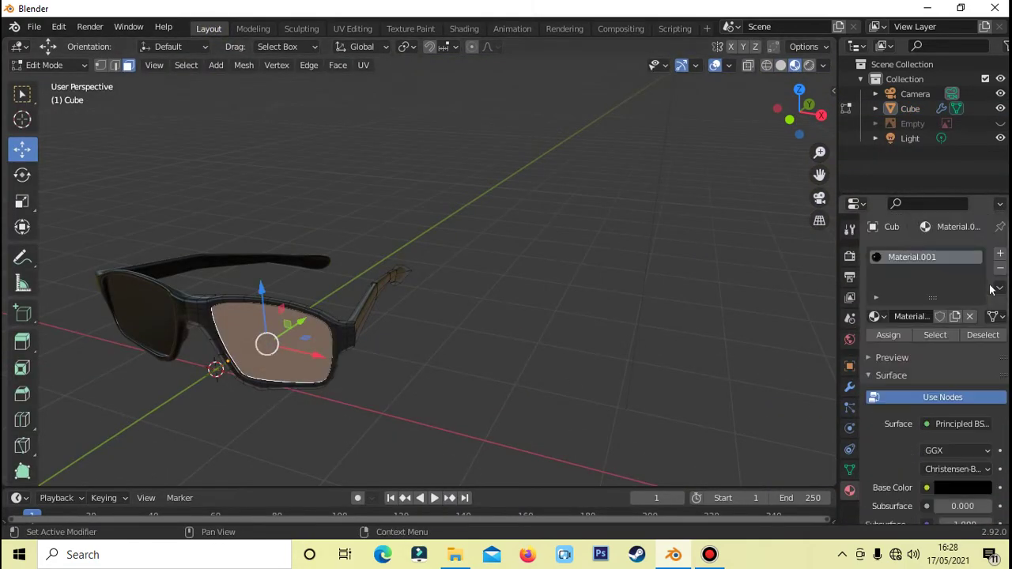
pyautogui.scroll(-3, 925, 356)
pyautogui.click(962, 428)
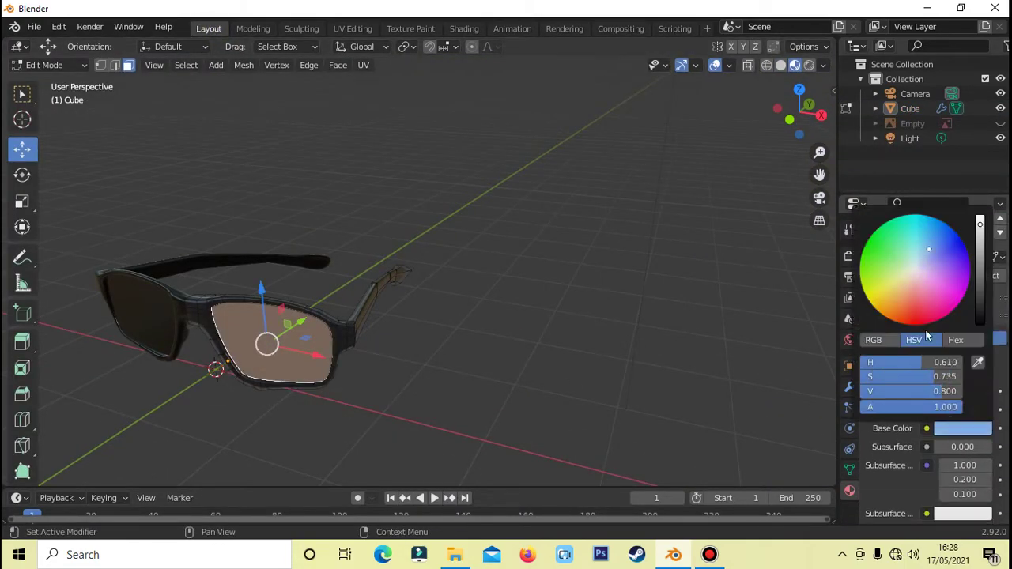
pyautogui.scroll(-5, 917, 431)
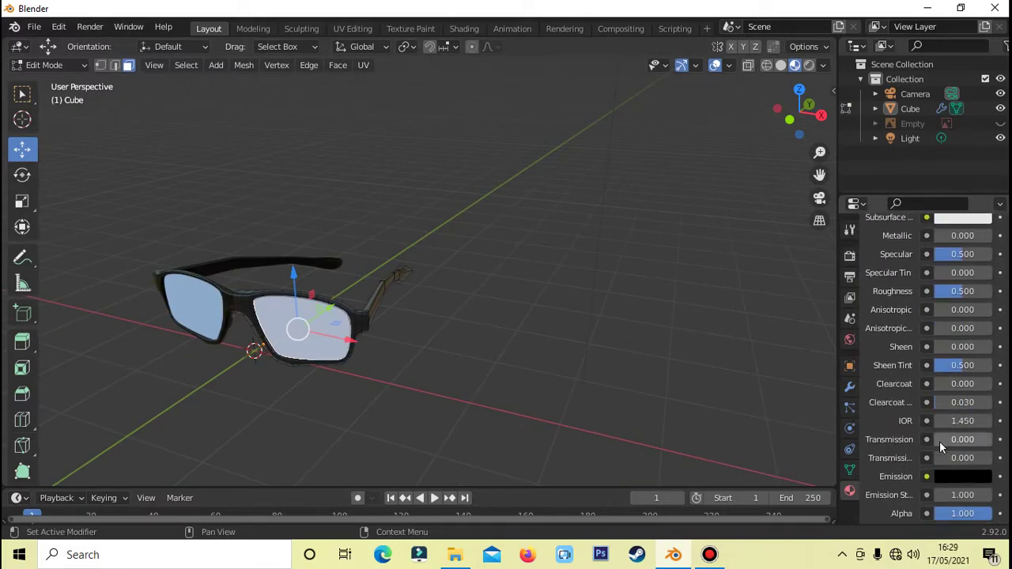
pyautogui.moveTo(940, 443); pyautogui.dragTo(954, 460)
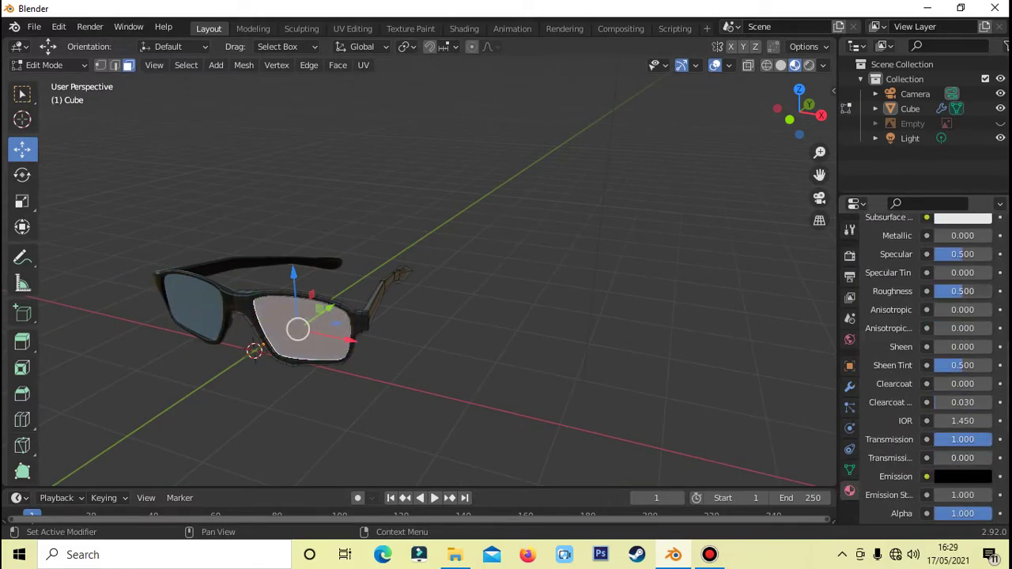
pyautogui.moveTo(963, 291); pyautogui.dragTo(942, 291)
pyautogui.scroll(-8, 899, 482)
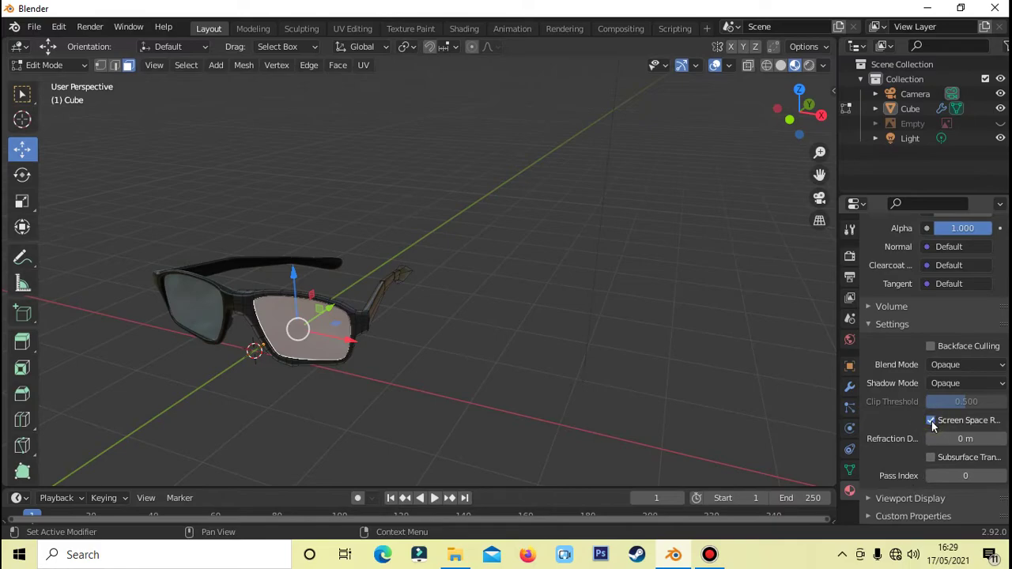
pyautogui.click(894, 498)
pyautogui.scroll(-3, 890, 492)
pyautogui.scroll(5, 881, 397)
pyautogui.scroll(-3, 909, 411)
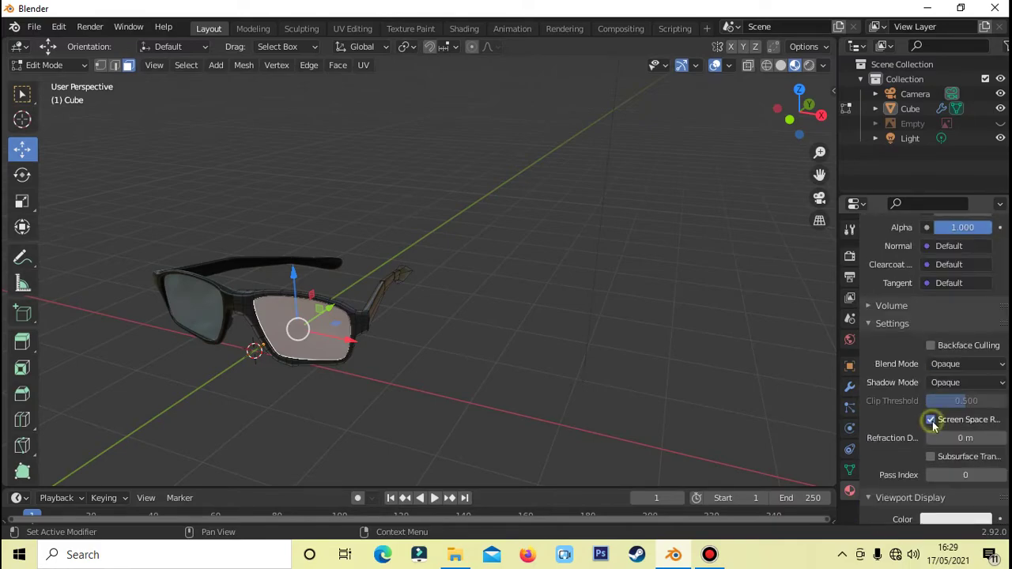
pyautogui.moveTo(961, 437); pyautogui.dragTo(981, 438)
# Tint the selected lens faces a pale olive-yellow base colour.
pyautogui.press('Tab')
pyautogui.moveTo(638, 334)
pyautogui.mouseDown(button='middle')
pyautogui.moveTo(592, 334)
pyautogui.moveTo(545, 298)
pyautogui.moveTo(621, 342)
pyautogui.moveTo(591, 329)
pyautogui.mouseUp(button='middle')
pyautogui.press('Tab')
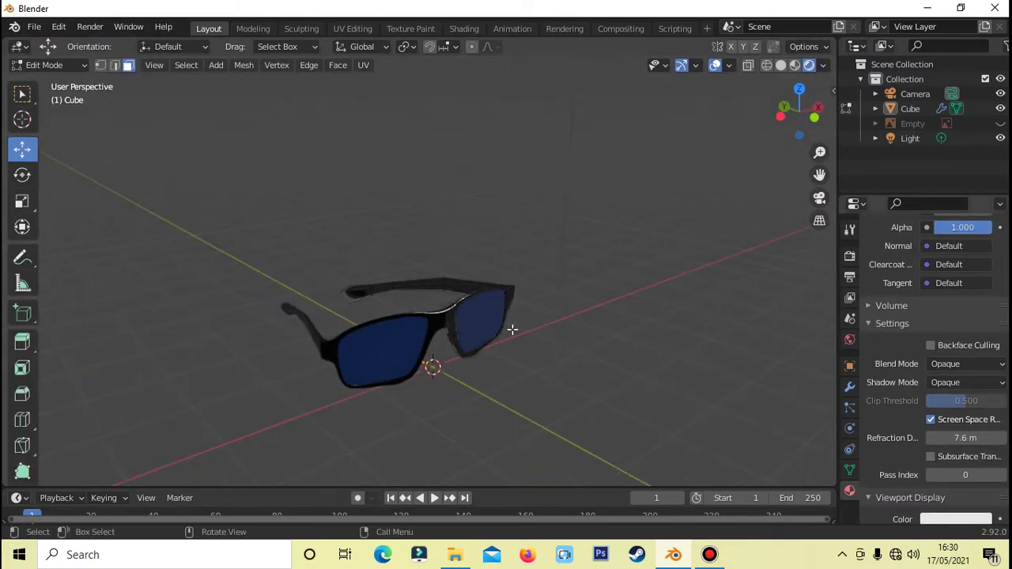
pyautogui.press('l')
pyautogui.scroll(5, 926, 356)
pyautogui.click(962, 458)
pyautogui.moveTo(980, 248); pyautogui.dragTo(980, 261)
pyautogui.moveTo(929, 293); pyautogui.dragTo(901, 305)
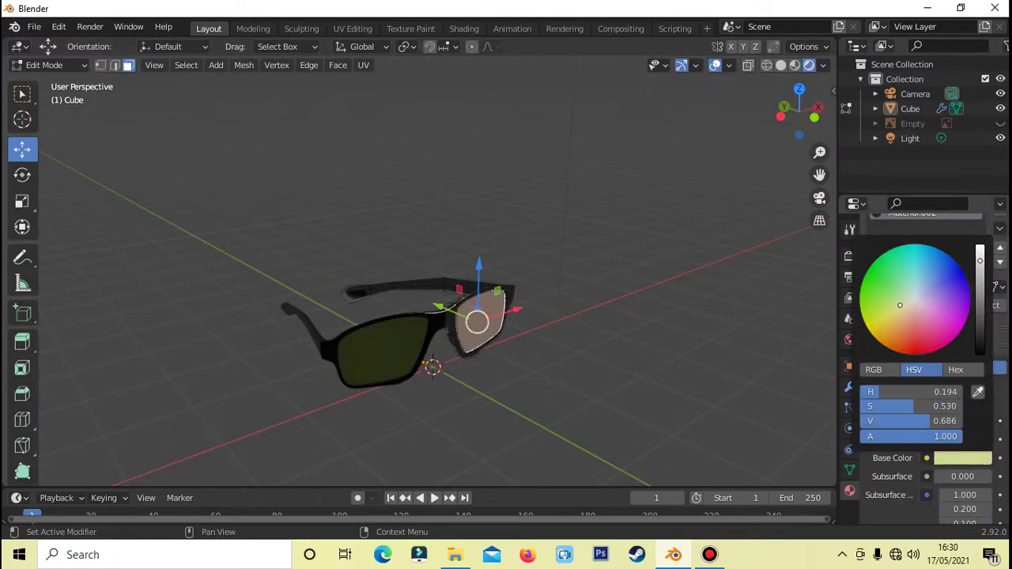
# Raise the point light vertically above the glasses.
pyautogui.press('Tab')
pyautogui.scroll(-3, 675, 280)
pyautogui.click(910, 138)
pyautogui.press('g')
pyautogui.press('z')
pyautogui.click(493, 84)
pyautogui.scroll(2, 493, 142)
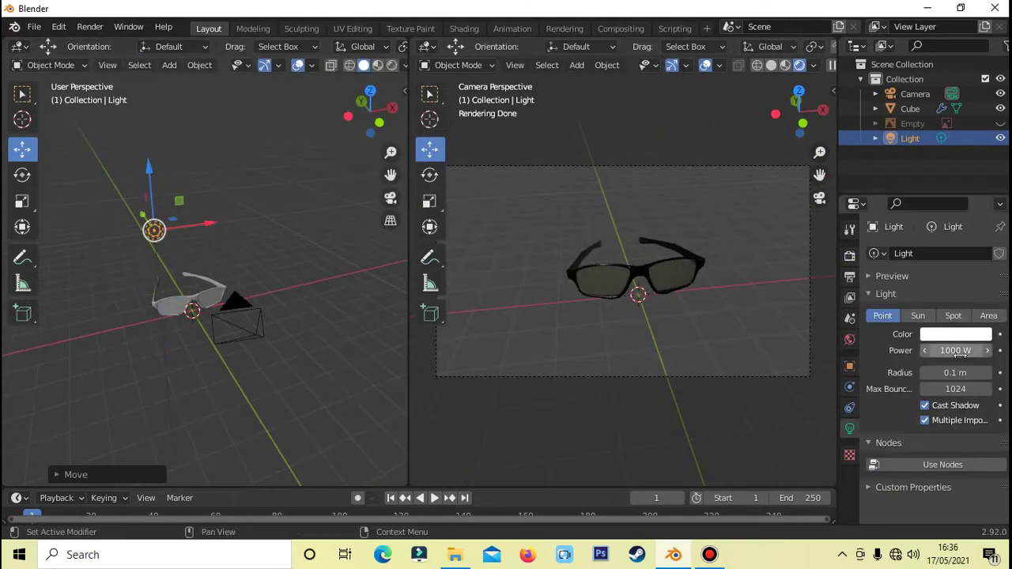
# Add a large plane under the glasses, scaled up and shortened along Y.
pyautogui.click(169, 65)
pyautogui.click(312, 97)
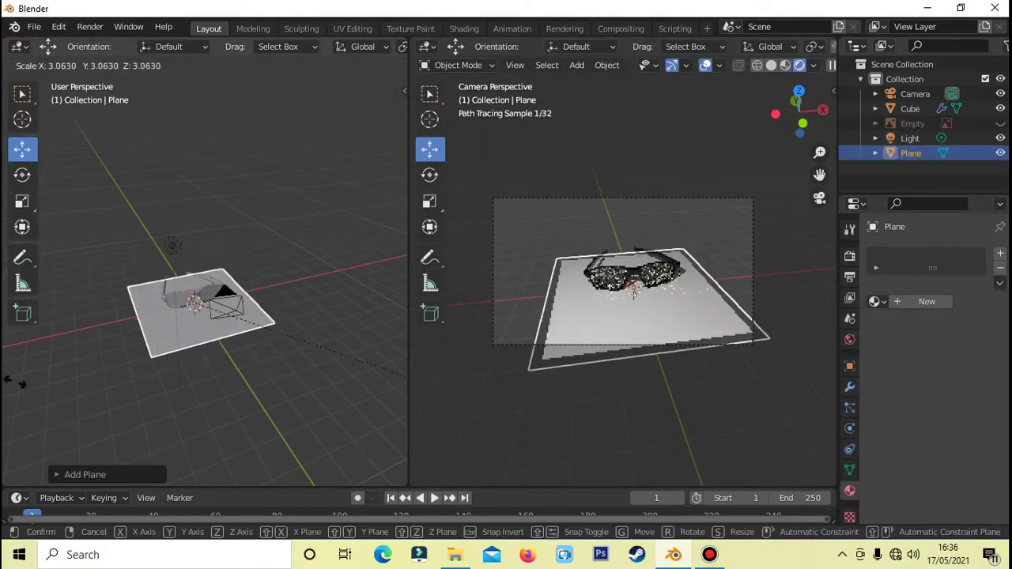
pyautogui.press('s')
pyautogui.click(338, 163)
pyautogui.moveTo(338, 163); pyautogui.dragTo(348, 206, button='middle')
pyautogui.press('s')
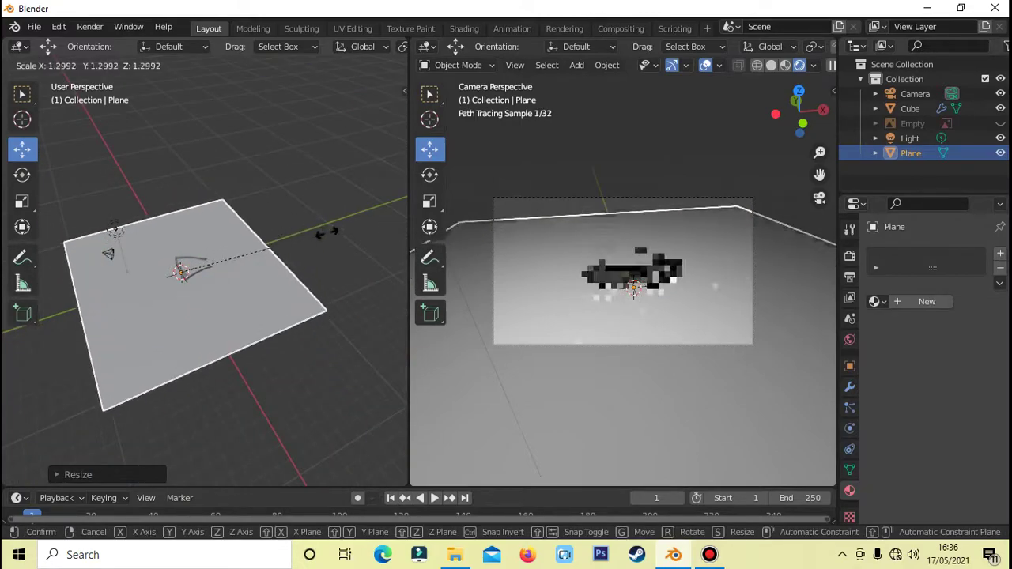
pyautogui.click(360, 237)
pyautogui.click(261, 237)
pyautogui.press('s')
pyautogui.press('y')
pyautogui.click(261, 233)
pyautogui.press('s')
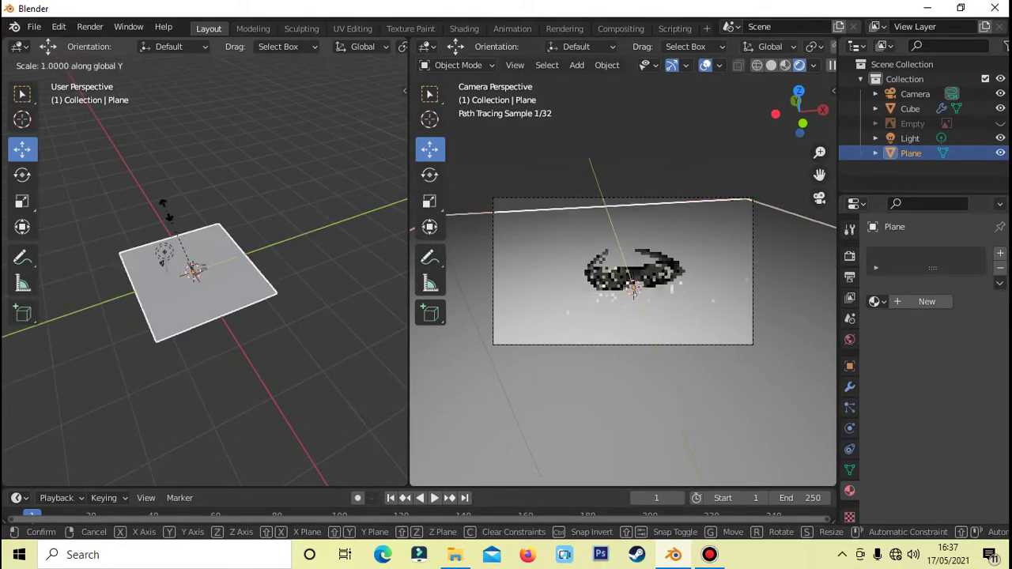
pyautogui.click(248, 231)
# Extrude the plane's back edge up along Z into a vertical wall.
pyautogui.press('Tab')
pyautogui.press('2')
pyautogui.click(221, 267)
pyautogui.press('e')
pyautogui.press('z')
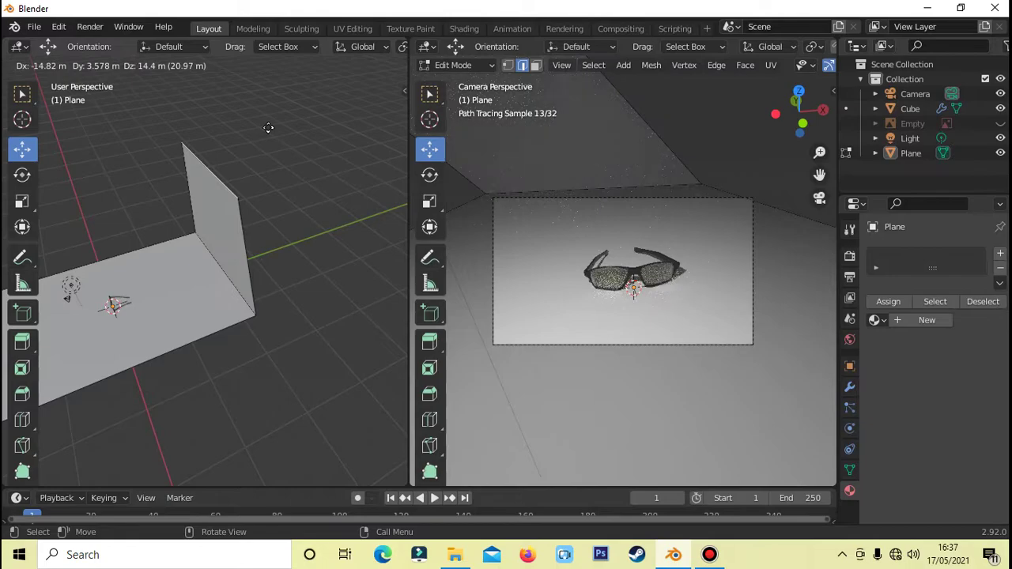
pyautogui.click(243, 475)
pyautogui.moveTo(243, 475); pyautogui.dragTo(204, 221, button='middle')
# Loop-cut the backdrop and bevel the floor–wall corner into a 5-segment curve.
pyautogui.hotkey('ctrl', 'r')
pyautogui.click(229, 264)
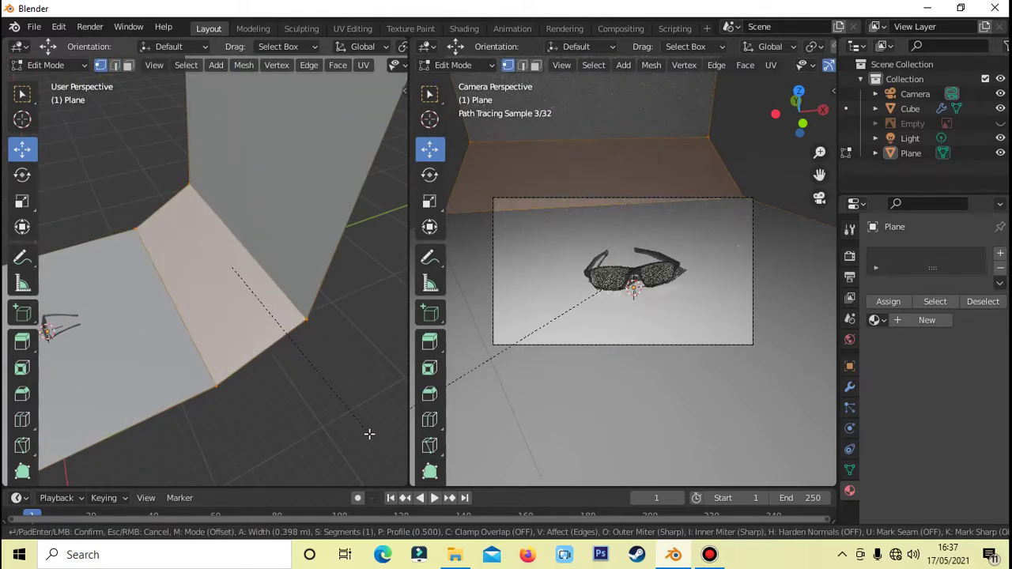
pyautogui.click(265, 361)
pyautogui.hotkey('ctrl', 'b')
pyautogui.scroll(8, 348, 380)
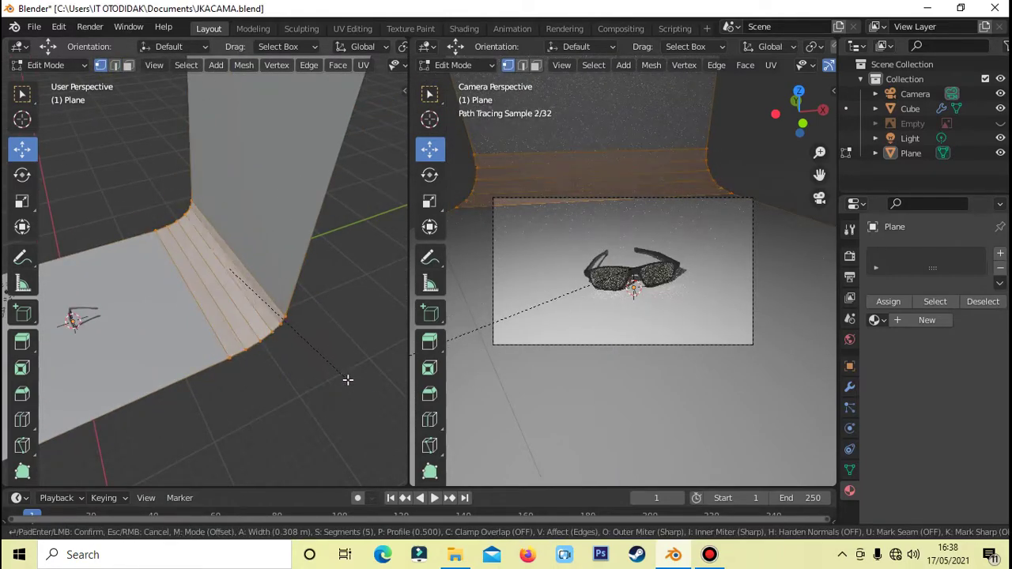
pyautogui.click(299, 400)
pyautogui.moveTo(300, 400); pyautogui.dragTo(237, 332, button='middle')
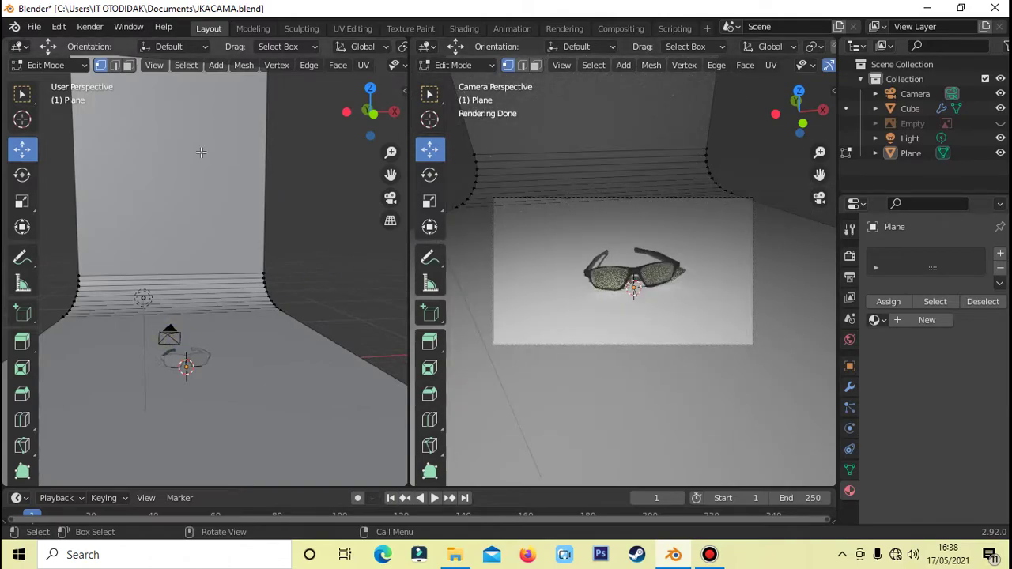
pyautogui.press('Tab')
pyautogui.click(927, 319)
# Give the backdrop a new material with a near-white base colour.
pyautogui.click(963, 427)
pyautogui.click(933, 240)
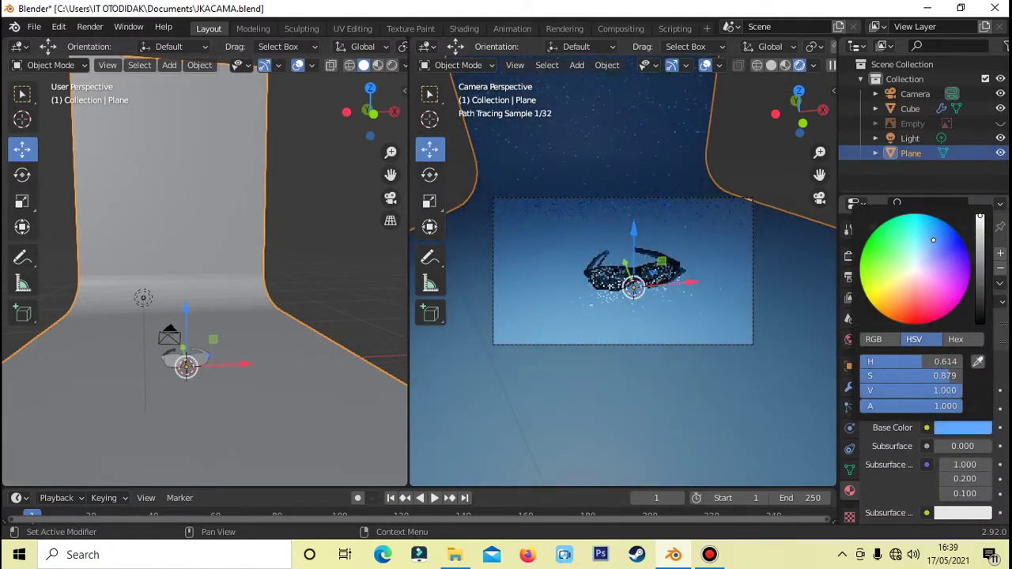
pyautogui.click(337, 278)
pyautogui.scroll(5, 550, 271)
pyautogui.scroll(-4, 825, 301)
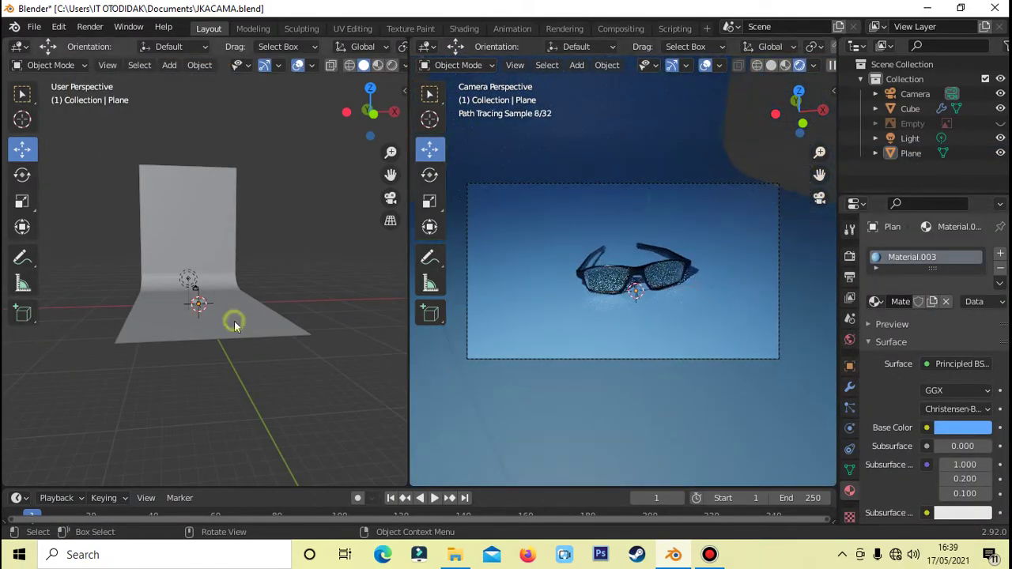
pyautogui.click(232, 321)
pyautogui.scroll(5, 224, 349)
pyautogui.click(963, 427)
pyautogui.click(915, 269)
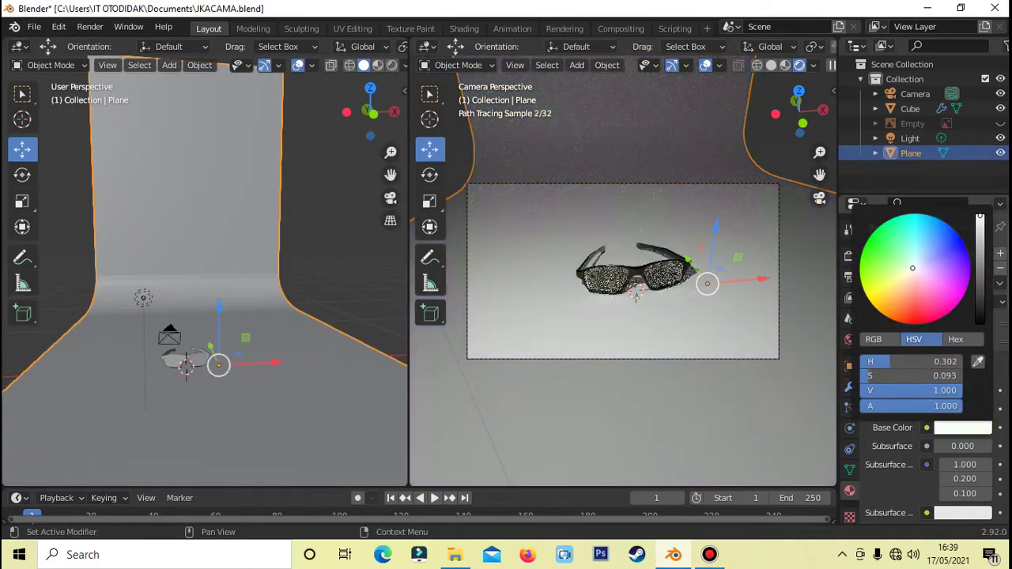
pyautogui.scroll(3, 163, 359)
# Rotate the camera around the Y axis.
pyautogui.click(142, 385)
pyautogui.press('r')
pyautogui.press('y')
pyautogui.click(260, 386)
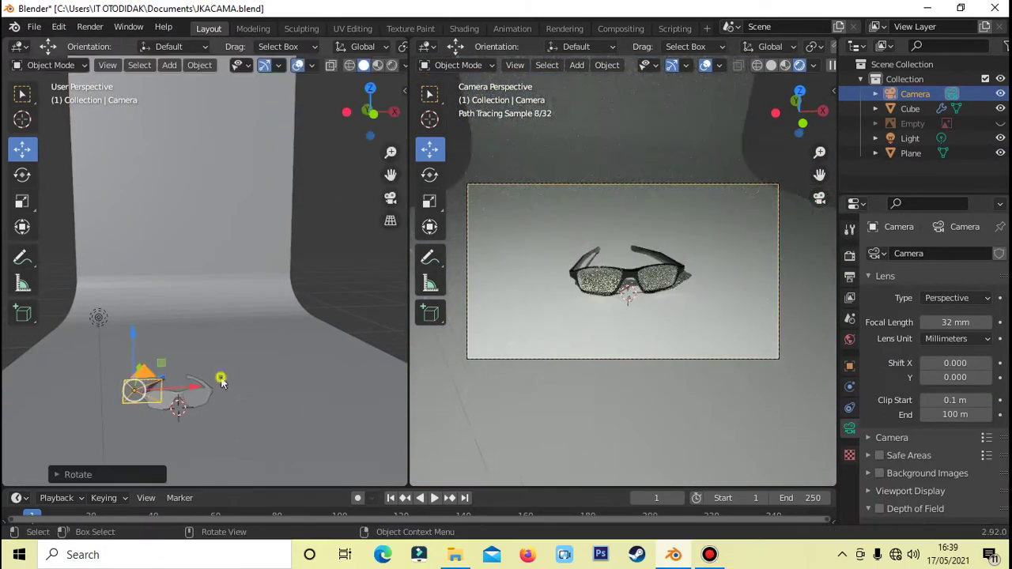
# Widen the backdrop by scaling it along the X axis.
pyautogui.click(786, 283)
pyautogui.press('s')
pyautogui.press('x')
pyautogui.click(522, 370)
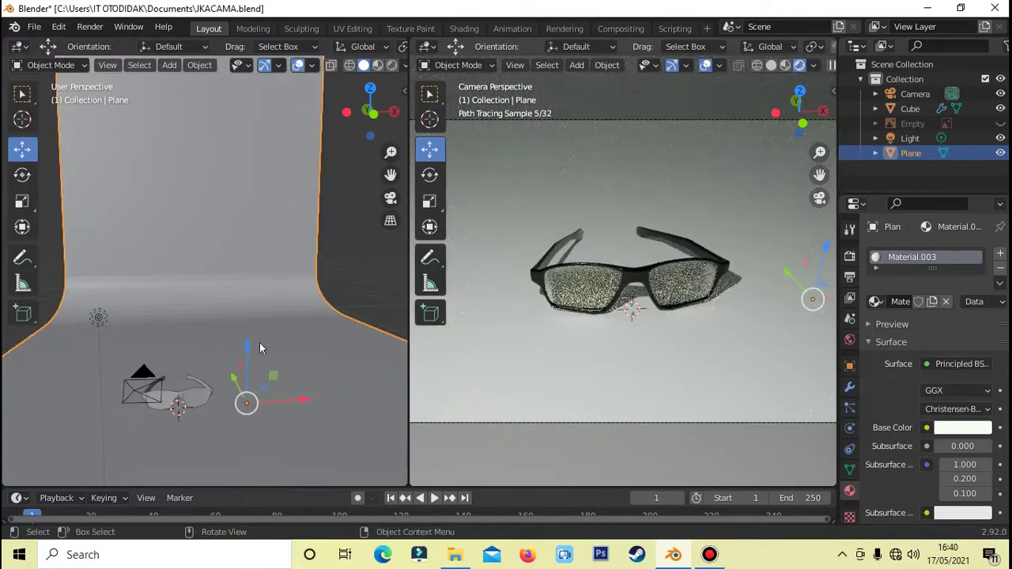
pyautogui.moveTo(197, 316)
pyautogui.mouseDown(button='middle')
pyautogui.moveTo(237, 332)
pyautogui.moveTo(329, 309)
pyautogui.moveTo(260, 324)
pyautogui.mouseUp(button='middle')
# Move the point light vertically and raise its power to 5000 W.
pyautogui.click(166, 321)
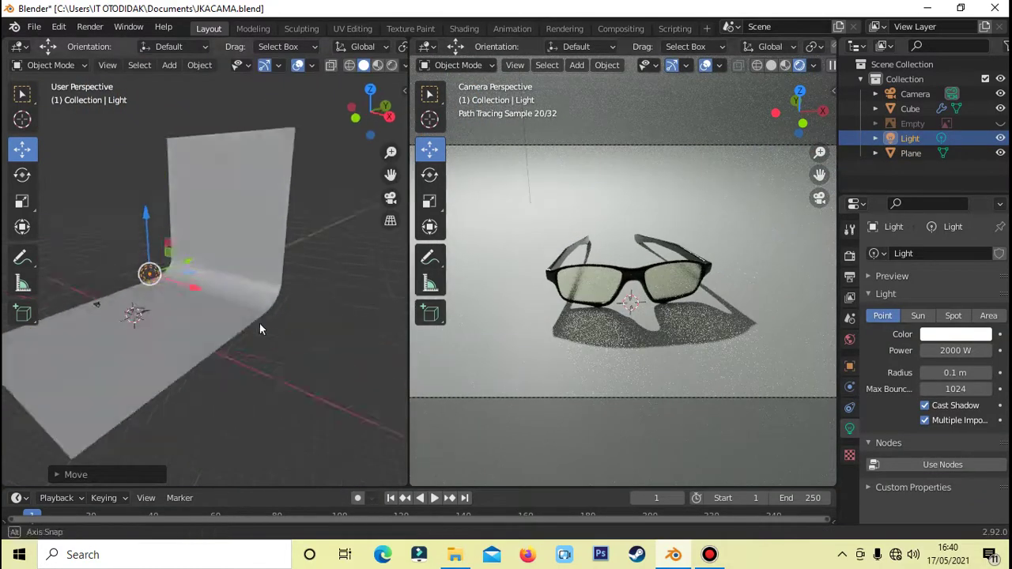
pyautogui.press('g')
pyautogui.press('z')
pyautogui.doubleClick(956, 351)
pyautogui.write('5000')
pyautogui.press('Return')
pyautogui.scroll(3, 682, 295)
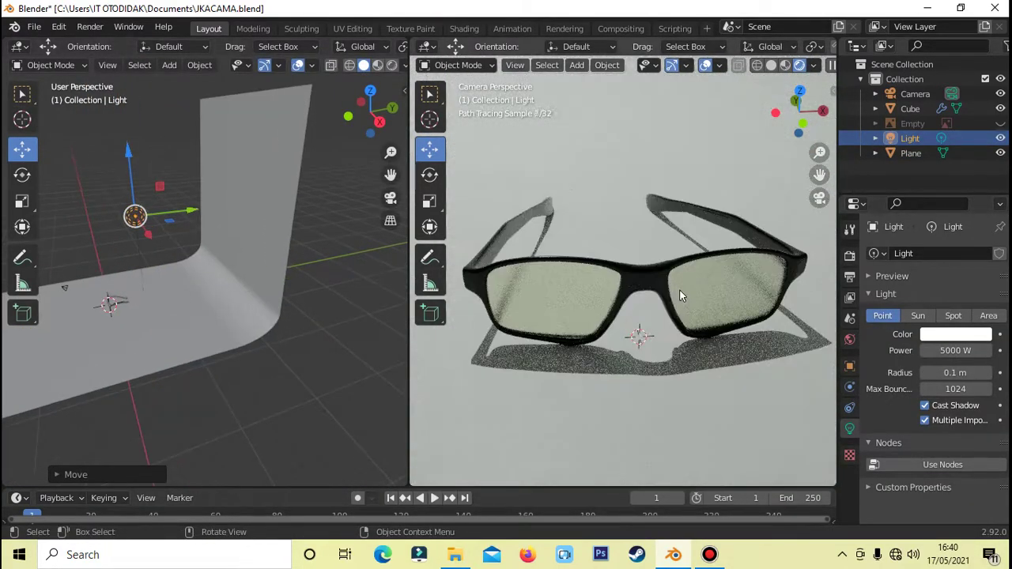
pyautogui.scroll(-3, 570, 335)
pyautogui.moveTo(237, 317); pyautogui.dragTo(163, 294, button='middle')
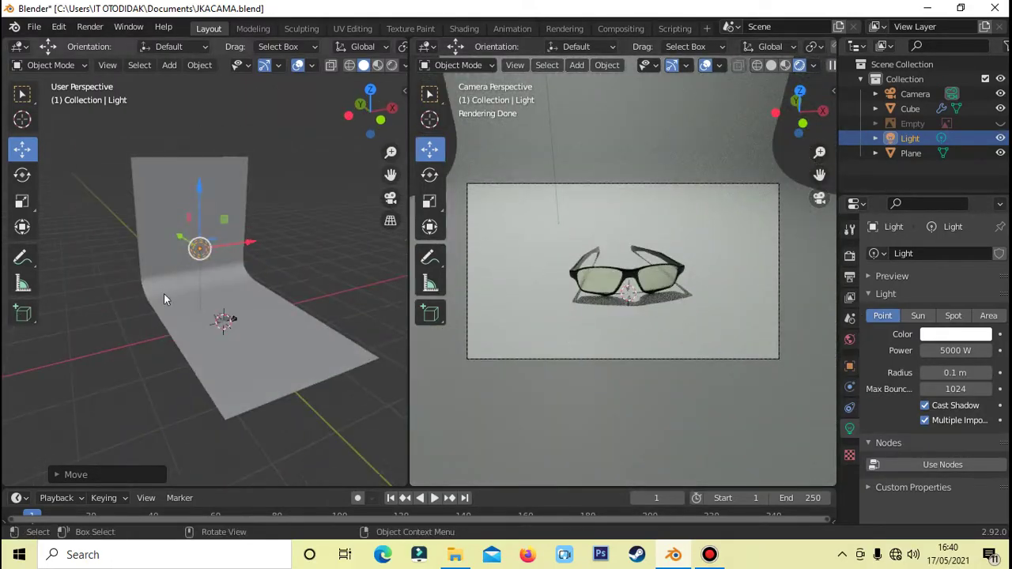
# Add an area light above the glasses and tilt it toward them on Y.
pyautogui.click(169, 65)
pyautogui.click(325, 312)
pyautogui.moveTo(237, 317); pyautogui.dragTo(134, 273, button='middle')
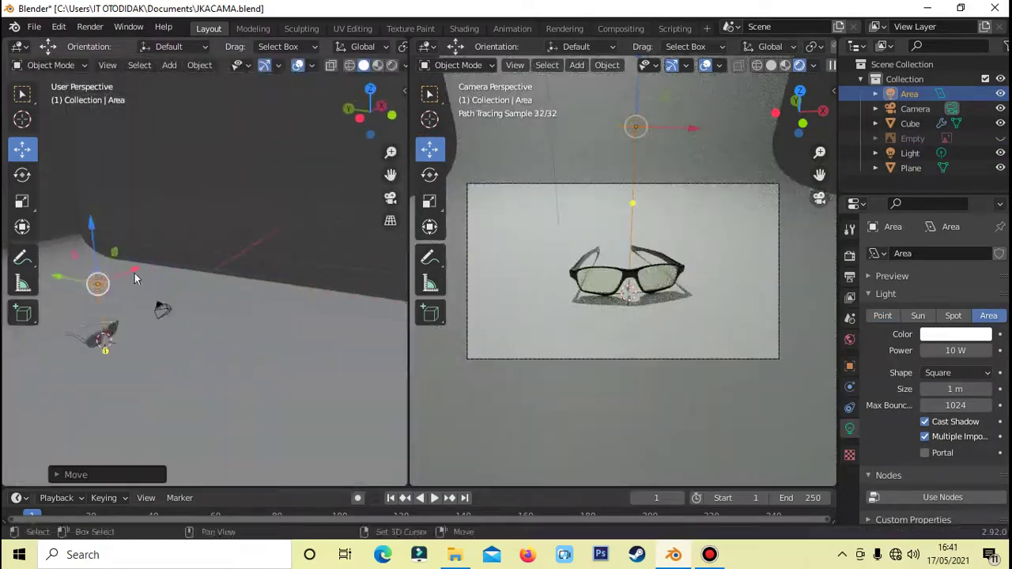
pyautogui.press('g')
pyautogui.click(206, 273)
pyautogui.moveTo(206, 273); pyautogui.dragTo(261, 285, button='middle')
pyautogui.press('r')
pyautogui.press('y')
pyautogui.click(317, 280)
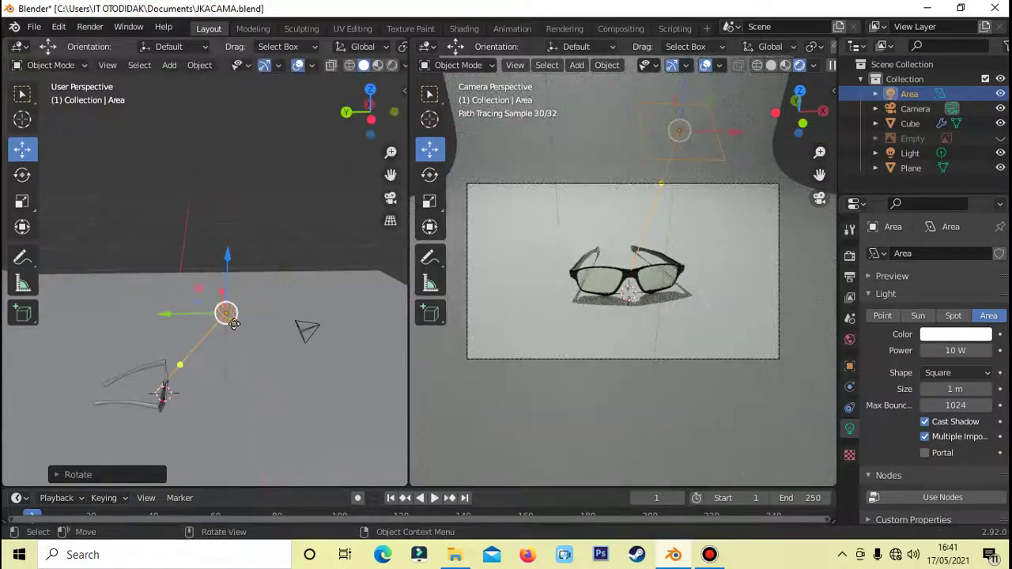
# Enlarge the area light to 3.39 m and set its power to 300 W.
pyautogui.moveTo(956, 388); pyautogui.dragTo(980, 389)
pyautogui.write('0')
pyautogui.press('Return')
pyautogui.scroll(4, 616, 315)
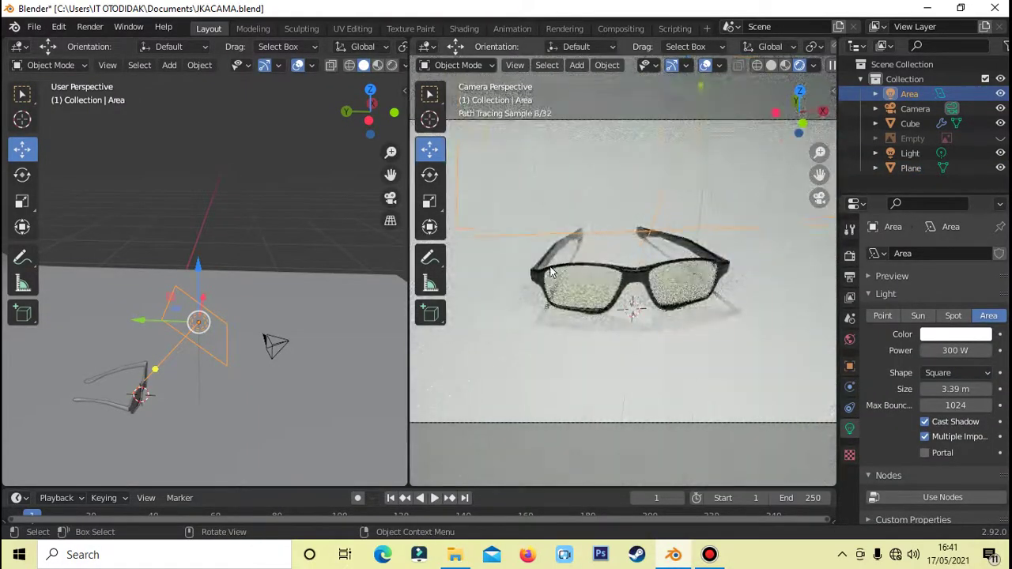
pyautogui.moveTo(249, 316); pyautogui.dragTo(169, 305, button='middle')
# Lower the point light and reposition the area light.
pyautogui.click(178, 141)
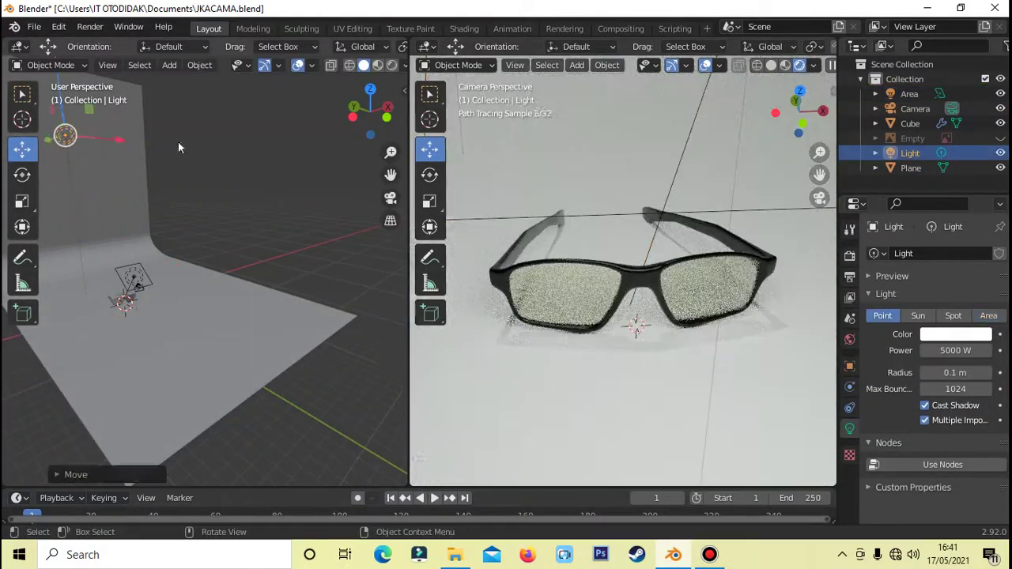
pyautogui.moveTo(178, 141)
pyautogui.mouseDown(button='middle')
pyautogui.moveTo(198, 170)
pyautogui.moveTo(129, 175)
pyautogui.mouseUp(button='middle')
pyautogui.moveTo(129, 174)
pyautogui.mouseDown()
pyautogui.moveTo(135, 228)
pyautogui.moveTo(164, 159)
pyautogui.mouseUp()
pyautogui.moveTo(164, 158)
pyautogui.mouseDown(button='middle')
pyautogui.moveTo(119, 277)
pyautogui.moveTo(158, 261)
pyautogui.mouseUp(button='middle')
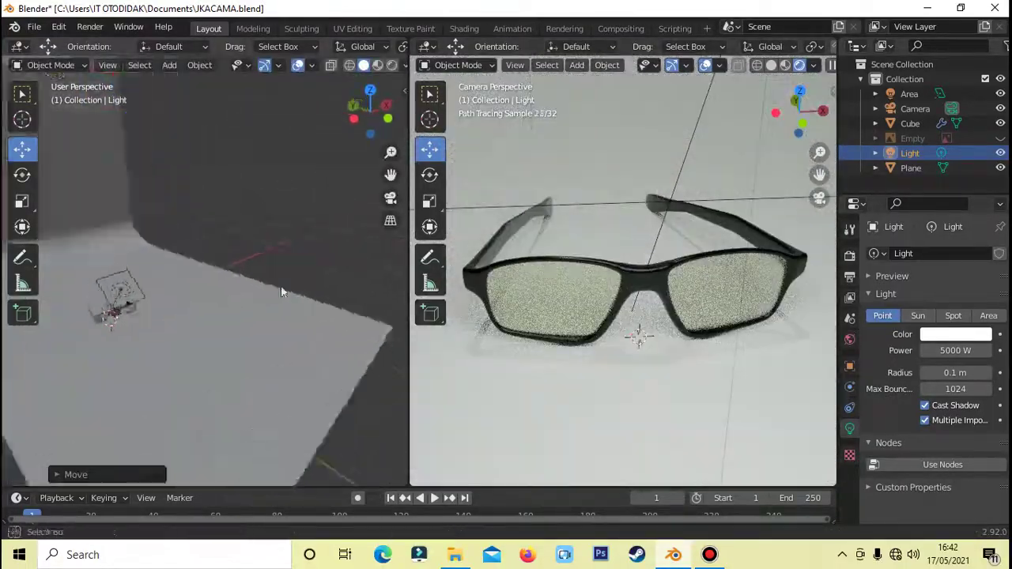
pyautogui.click(156, 255)
pyautogui.moveTo(156, 255); pyautogui.dragTo(193, 296)
pyautogui.click(193, 297)
pyautogui.moveTo(193, 296)
pyautogui.mouseDown(button='middle')
pyautogui.moveTo(156, 274)
pyautogui.moveTo(284, 309)
pyautogui.mouseUp(button='middle')
# Set the area light's power to 500 W.
pyautogui.click(956, 350)
pyautogui.write('500')
pyautogui.scroll(-2, 589, 332)
pyautogui.scroll(-2, 589, 332)
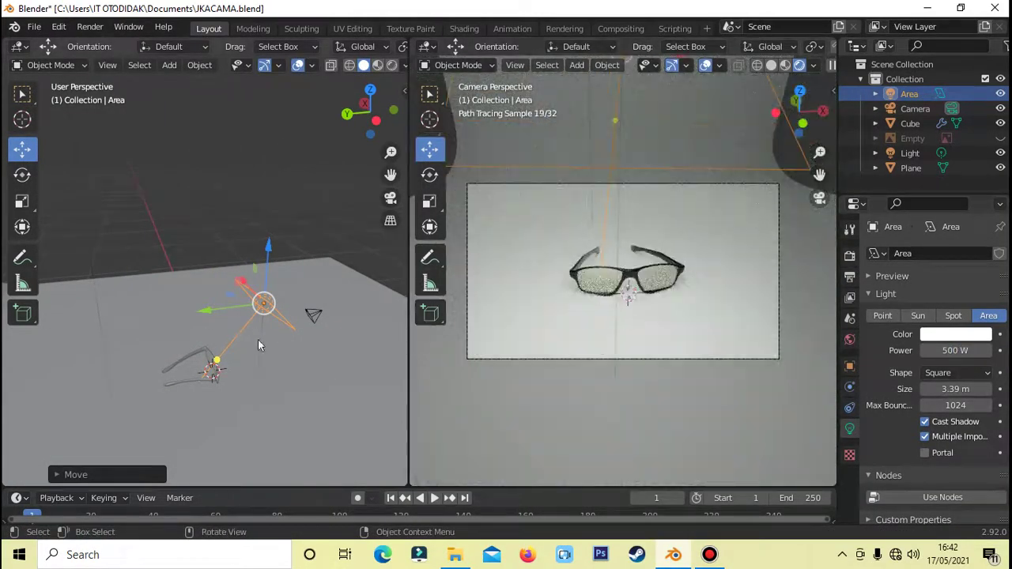
pyautogui.click(778, 348)
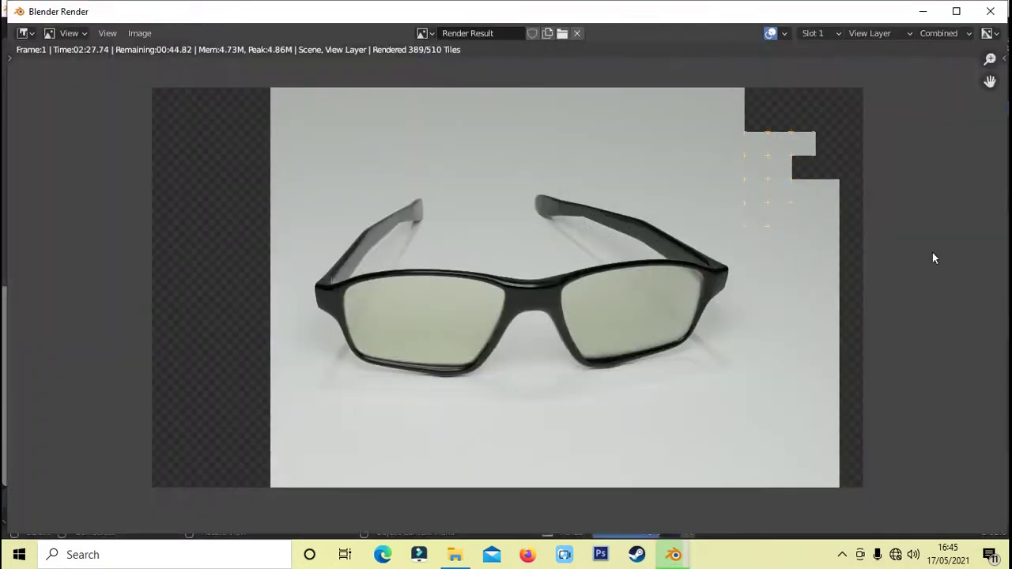
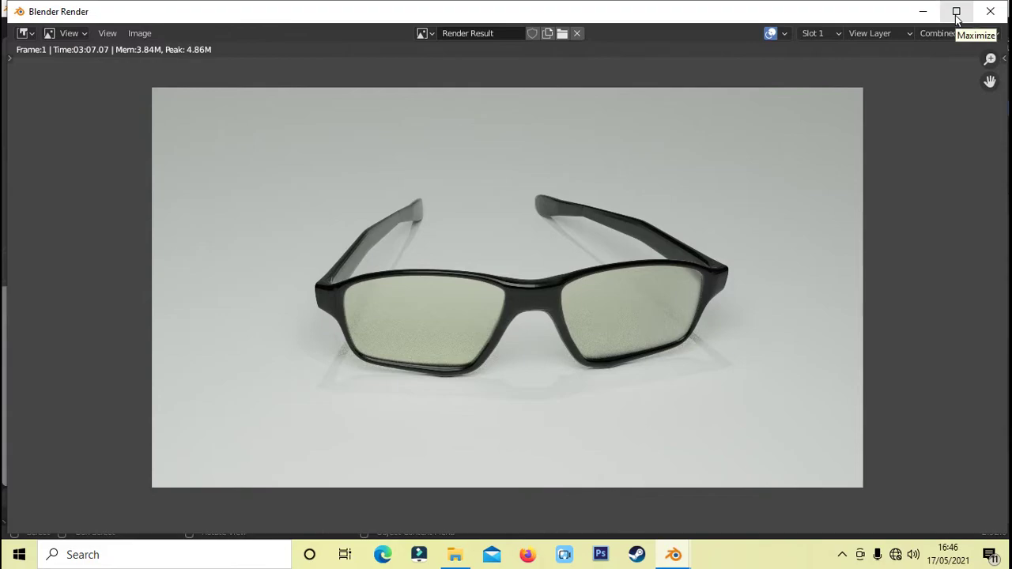
# Minimize the render result and review the camera's Cycles preview and render settings.
pyautogui.click(923, 11)
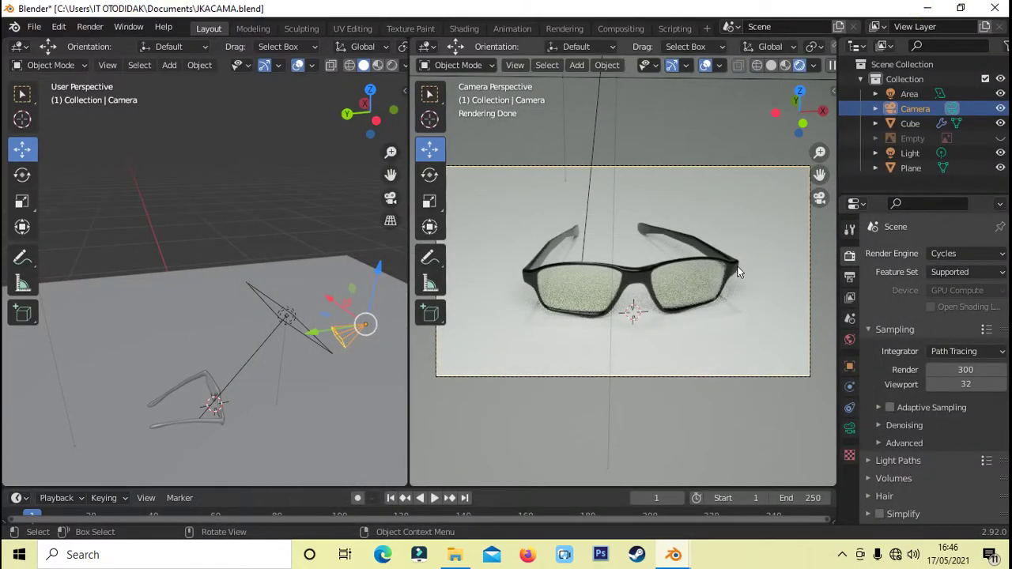
pyautogui.scroll(2, 738, 272)
pyautogui.scroll(-3, 738, 272)
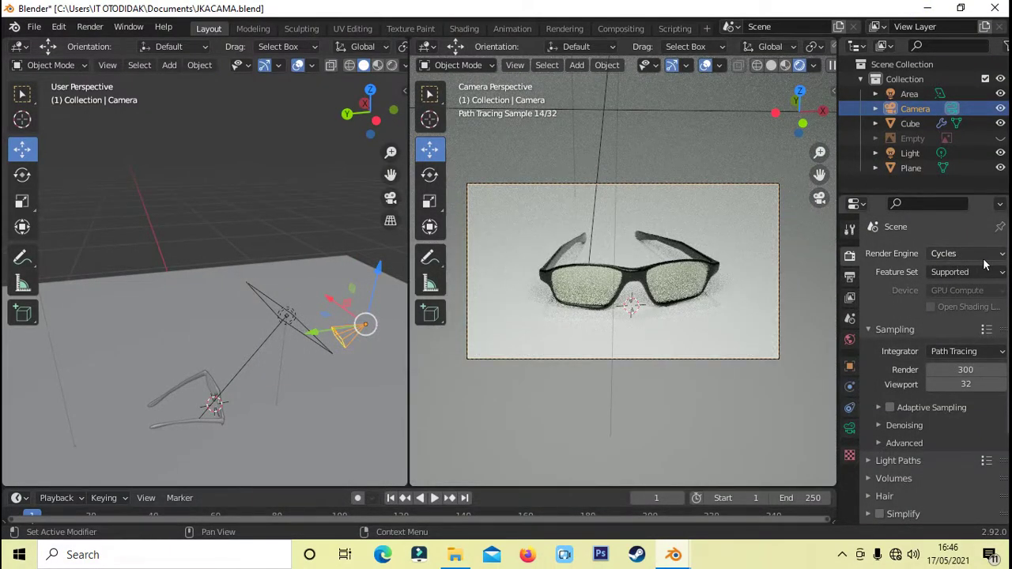
pyautogui.scroll(-1, 925, 313)
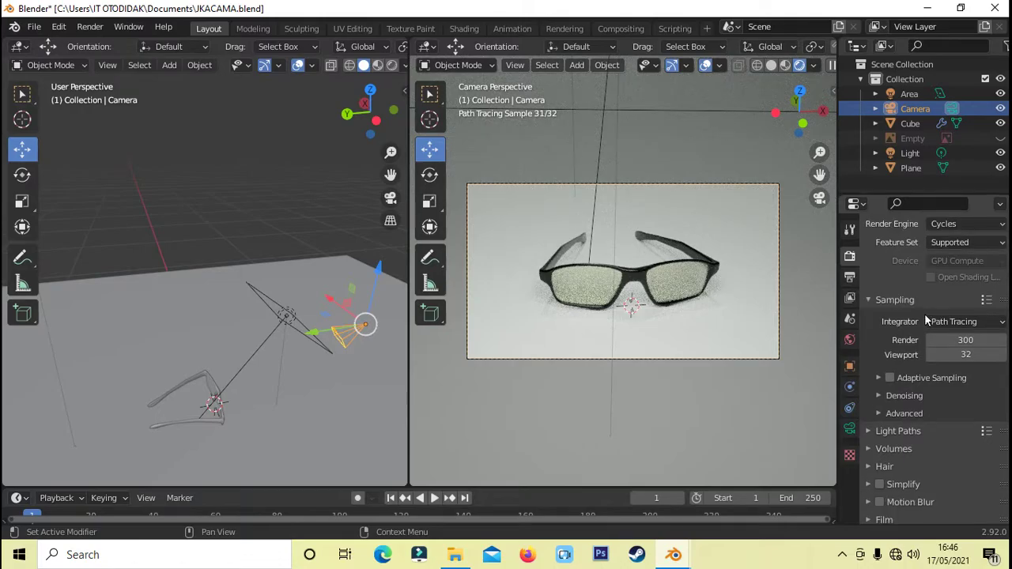
pyautogui.scroll(1, 602, 322)
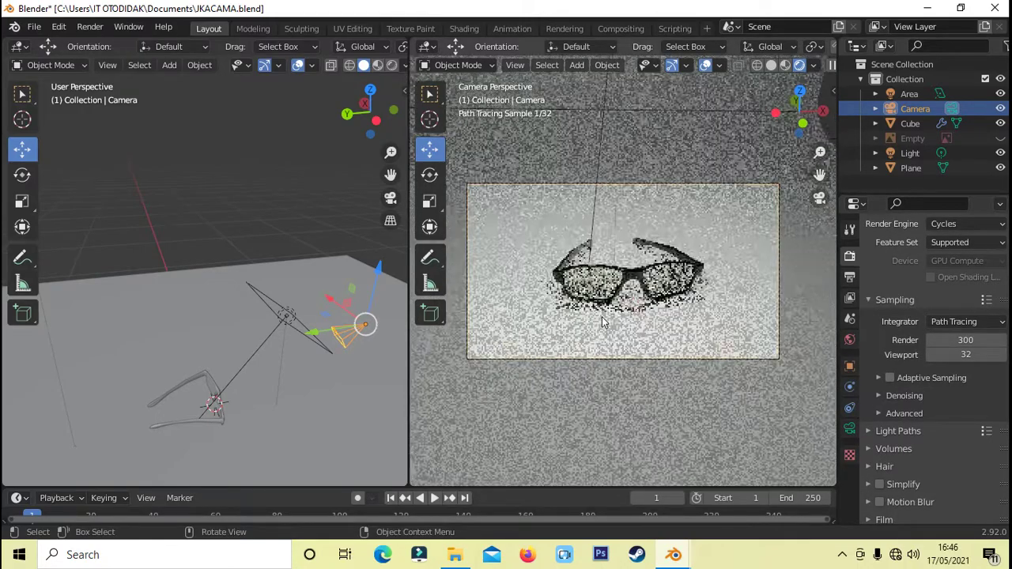
pyautogui.scroll(-2, 602, 322)
pyautogui.scroll(1, 602, 322)
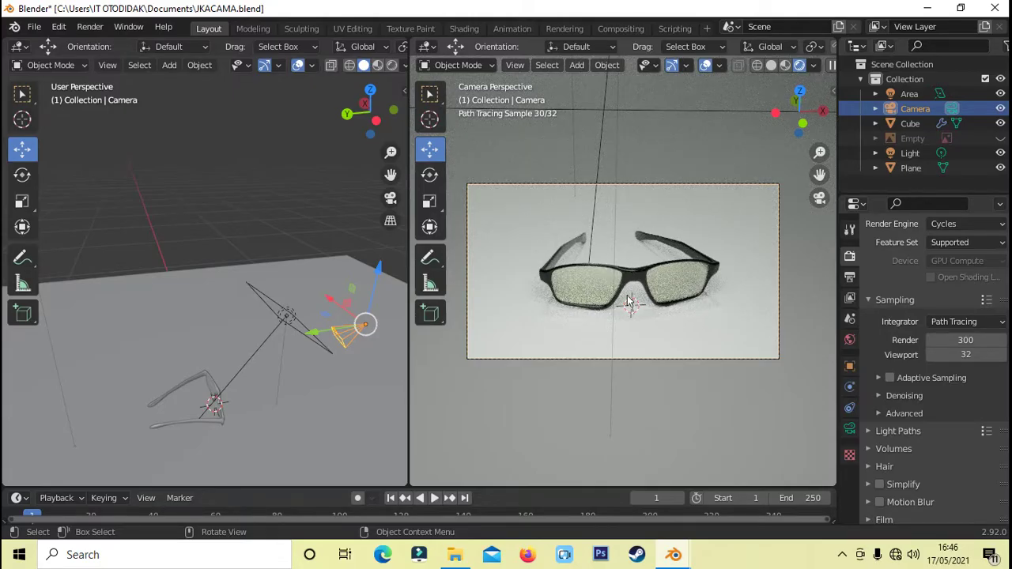
# Orbit and zoom the live Cycles preview to inspect the glasses from other angles.
pyautogui.moveTo(631, 301)
pyautogui.mouseDown(button='middle')
pyautogui.moveTo(658, 293)
pyautogui.moveTo(634, 304)
pyautogui.moveTo(582, 301)
pyautogui.moveTo(696, 311)
pyautogui.moveTo(557, 295)
pyautogui.moveTo(576, 303)
pyautogui.mouseUp(button='middle')
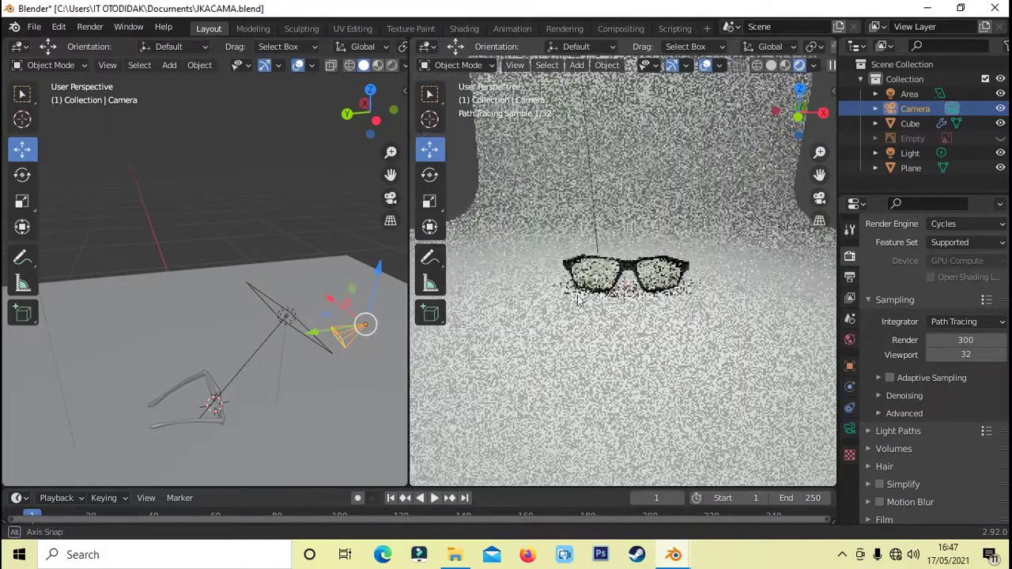
pyautogui.scroll(2, 597, 307)
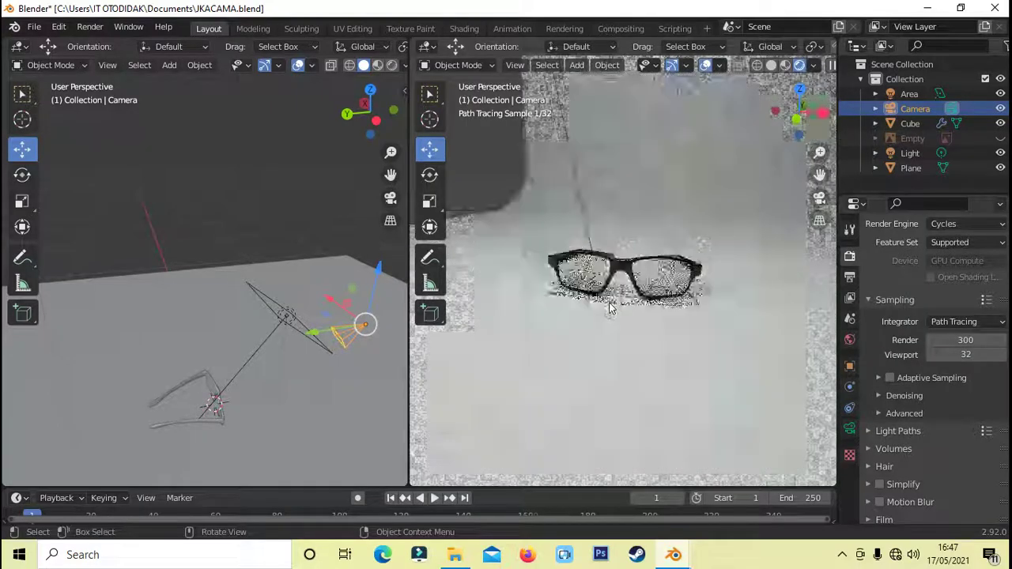
pyautogui.scroll(1, 681, 338)
pyautogui.moveTo(676, 357)
pyautogui.mouseDown(button='middle')
pyautogui.moveTo(700, 360)
pyautogui.moveTo(660, 355)
pyautogui.moveTo(688, 337)
pyautogui.moveTo(791, 327)
pyautogui.mouseUp(button='middle')
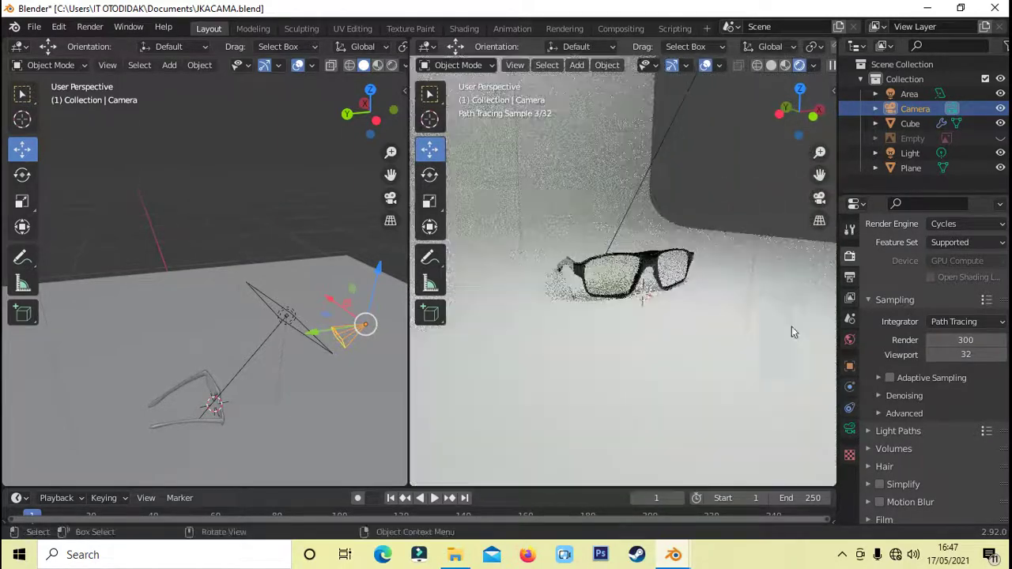